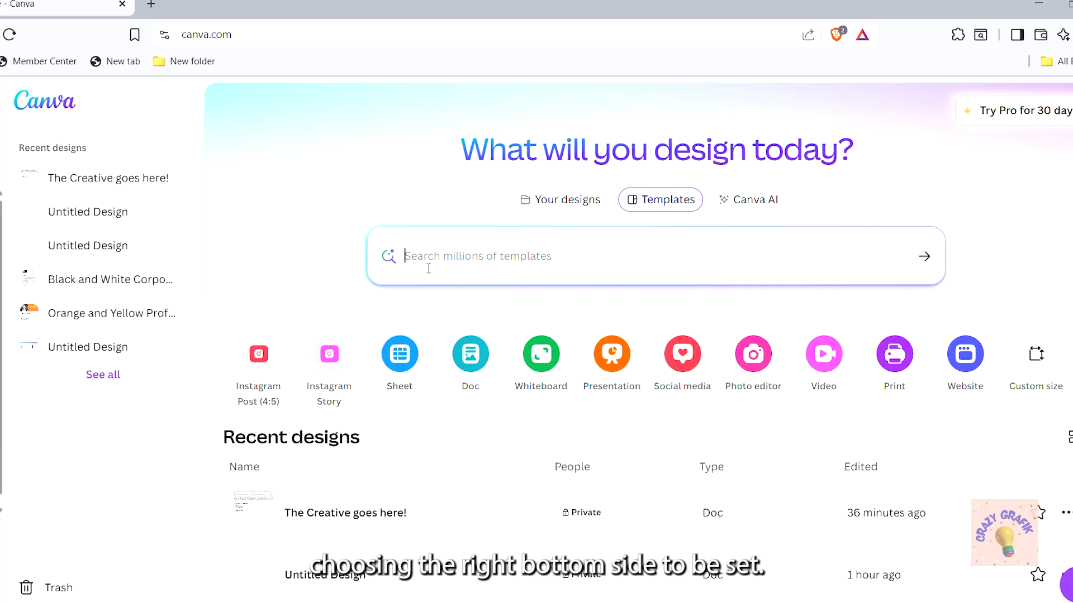
# Search Canva templates for 'banner', then refine the query to 'youtube banner'
pyautogui.click(429, 269)
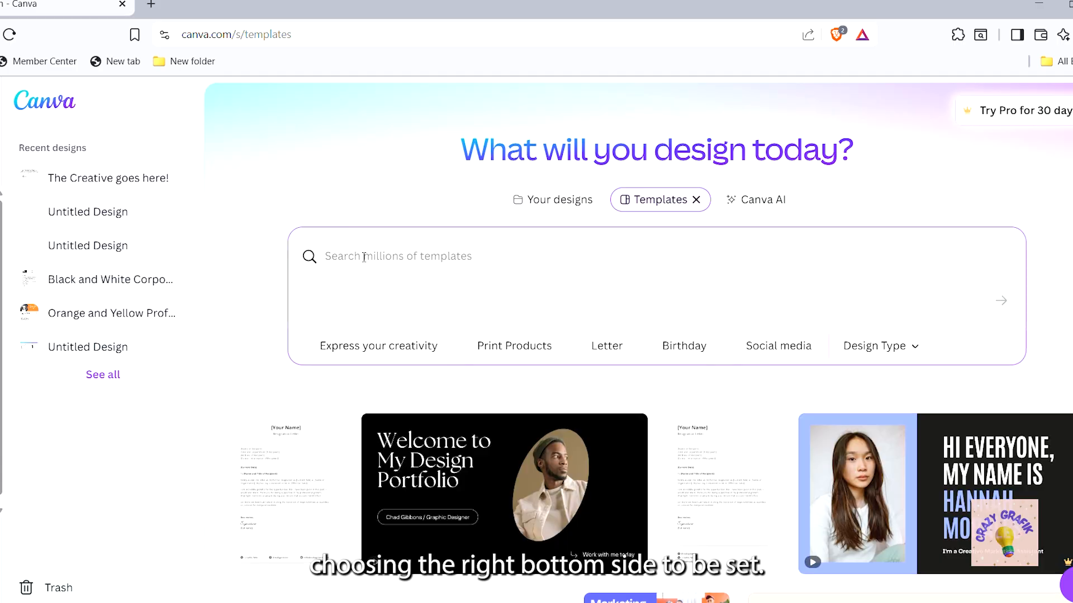
pyautogui.write('banner')
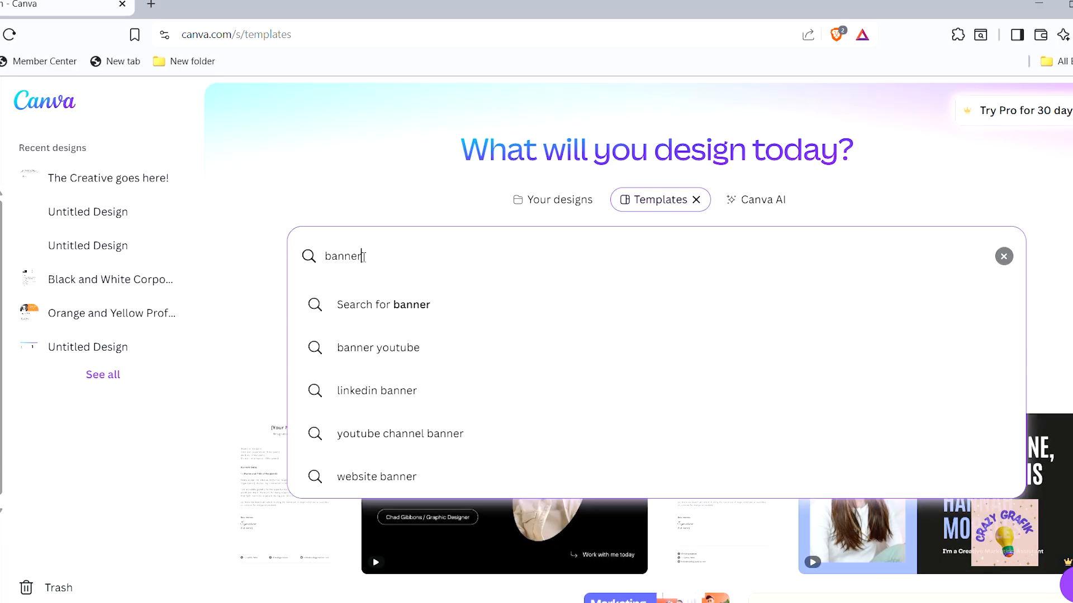
pyautogui.click(418, 307)
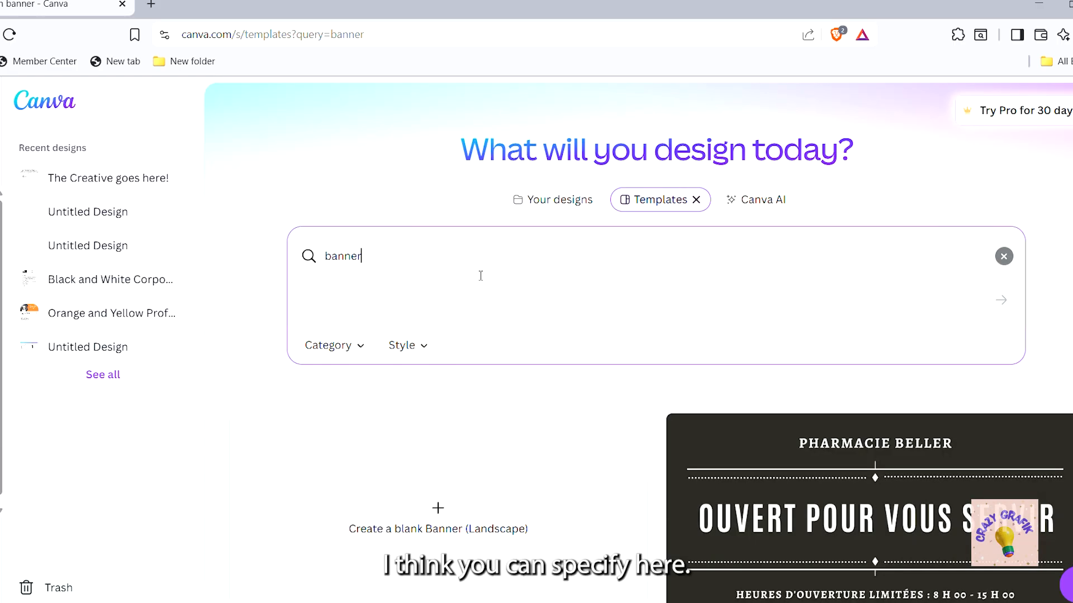
pyautogui.click(325, 257)
pyautogui.write('youtu')
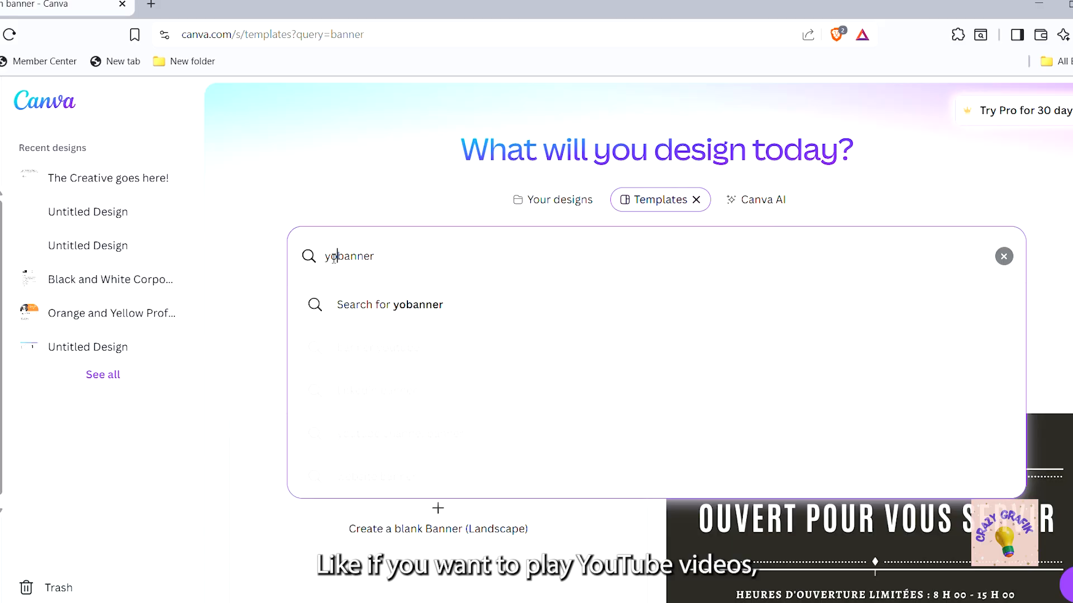
pyautogui.write('be')
pyautogui.press('Return')
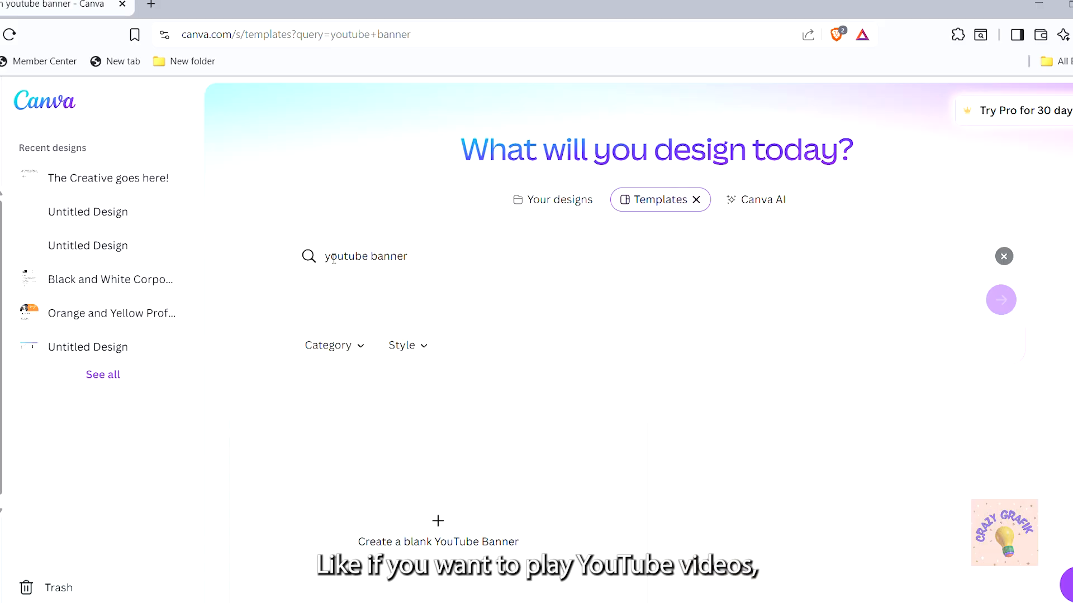
pyautogui.scroll(-3, 1038, 430)
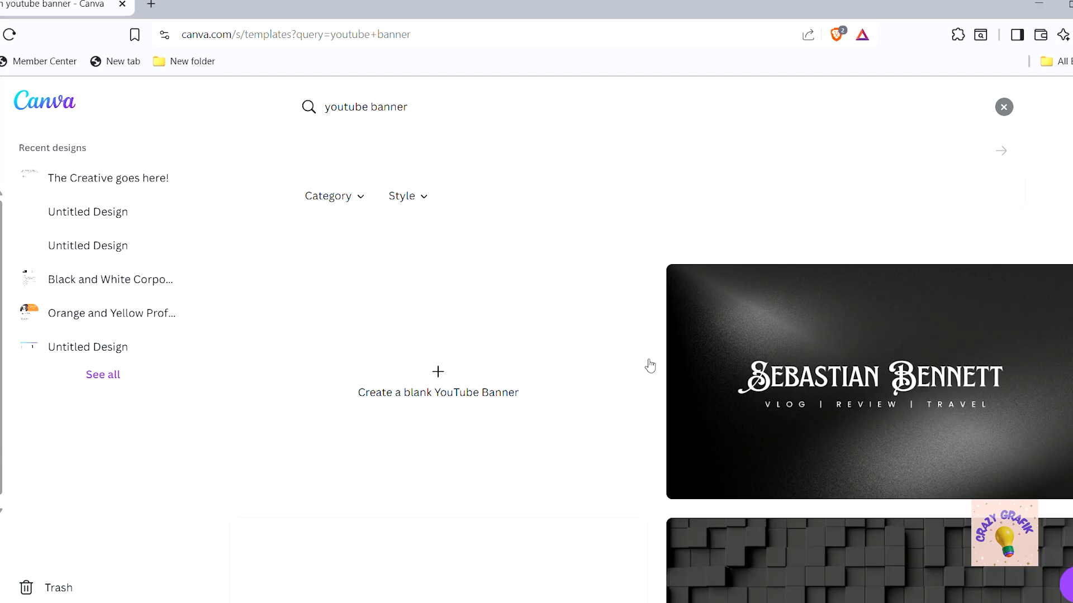
# Change the template search from 'youtube banner' to 'linkedIn banner'
pyautogui.scroll(1, 644, 367)
pyautogui.click(375, 120)
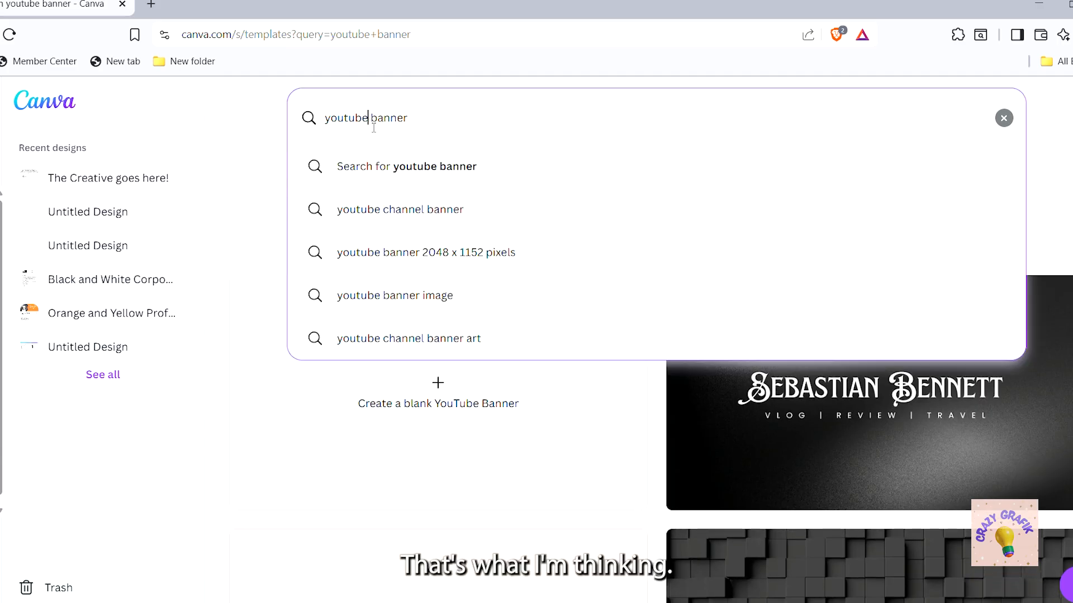
pyautogui.press('BackSpace')
pyautogui.press('BackSpace')
pyautogui.press('BackSpace')
pyautogui.press('BackSpace')
pyautogui.press('BackSpace')
pyautogui.press('BackSpace')
pyautogui.press('BackSpace')
pyautogui.write('linkedIn')
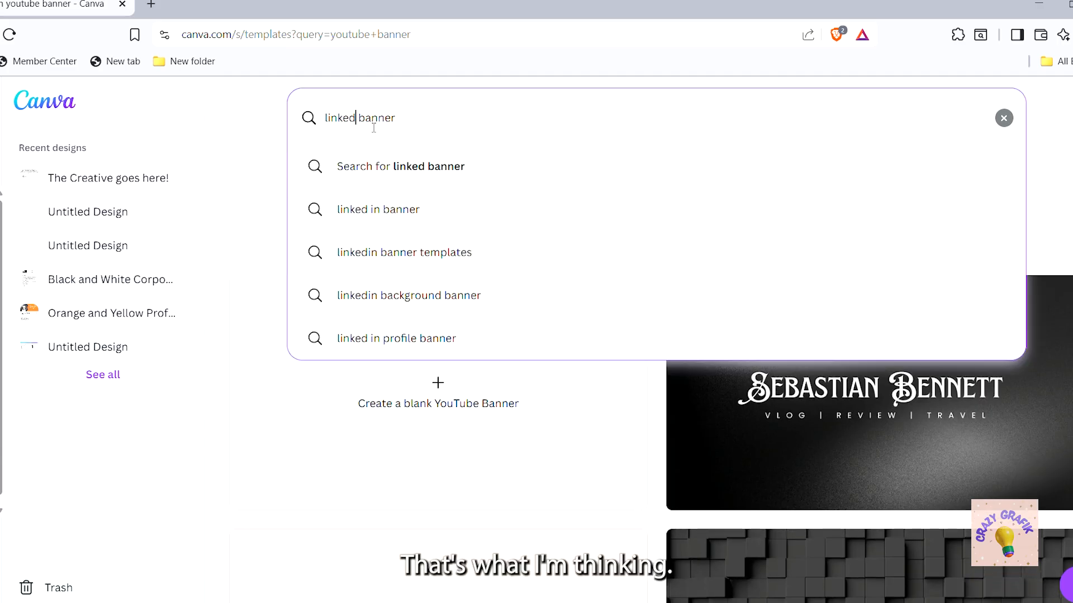
pyautogui.press('Return')
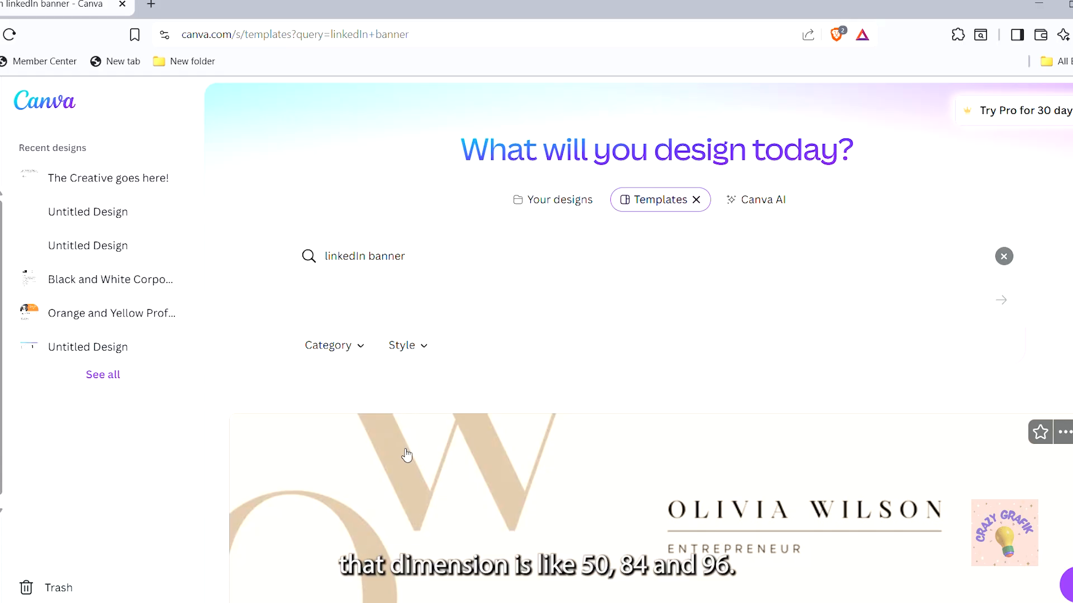
# Scroll through the LinkedIn banner results, including sales, graphic designer and marketing manager designs
pyautogui.scroll(-2, 501, 489)
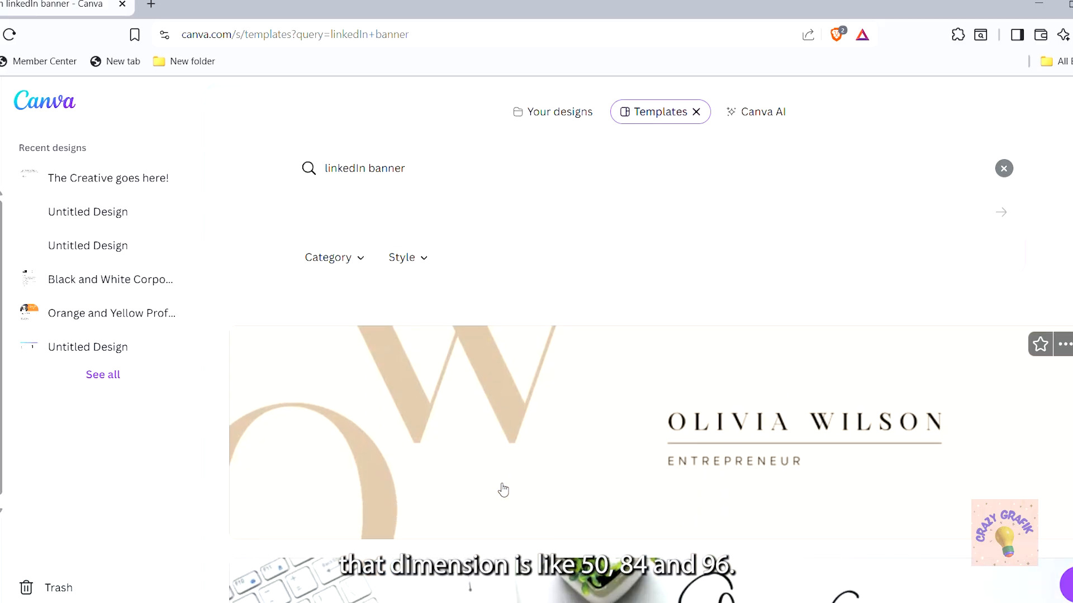
pyautogui.scroll(2, 500, 489)
pyautogui.scroll(-1, 503, 490)
pyautogui.scroll(-5, 503, 490)
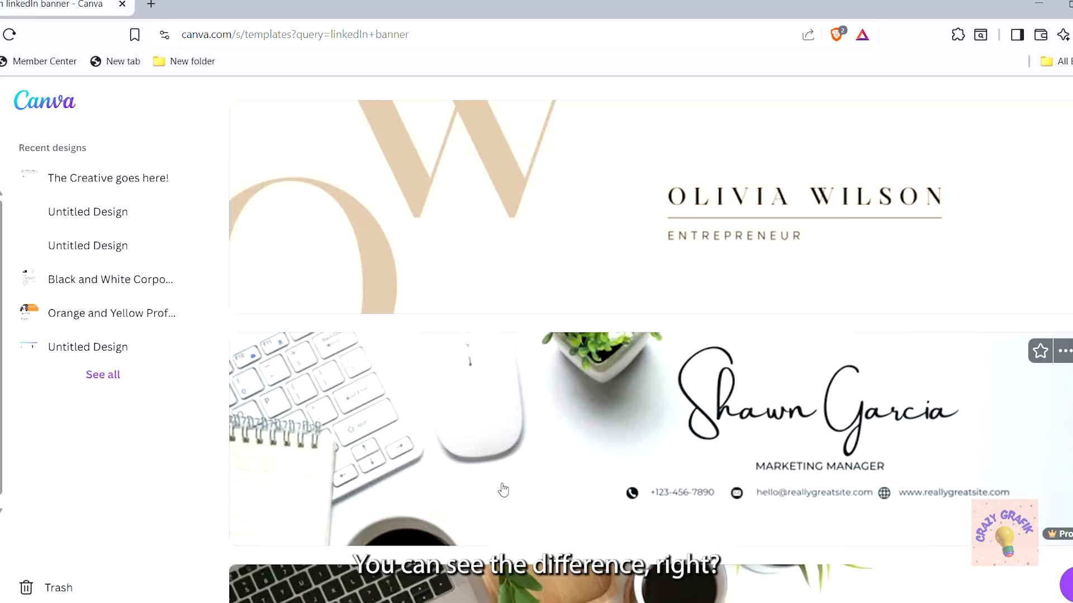
pyautogui.scroll(-3, 503, 490)
pyautogui.scroll(1, 503, 490)
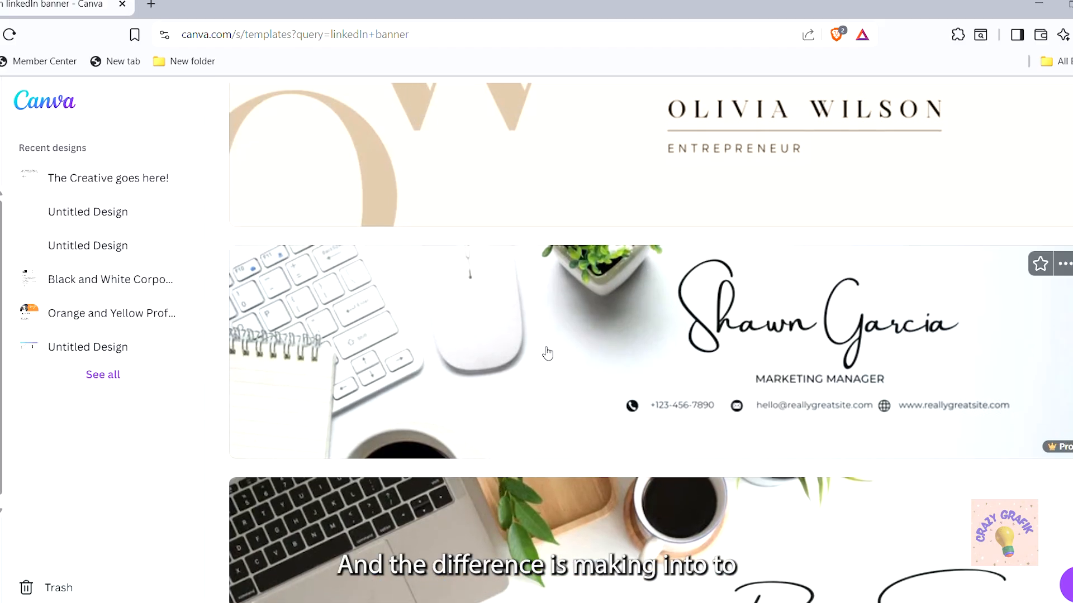
pyautogui.scroll(3, 546, 353)
pyautogui.scroll(-3, 545, 353)
pyautogui.scroll(-1, 547, 353)
pyautogui.scroll(1, 547, 353)
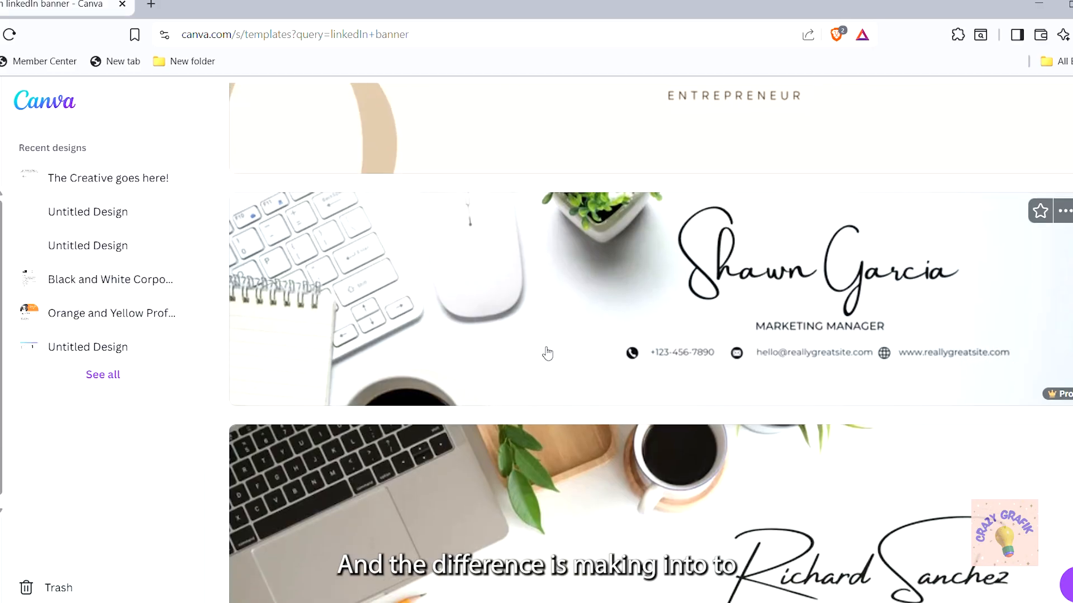
pyautogui.scroll(-9, 547, 353)
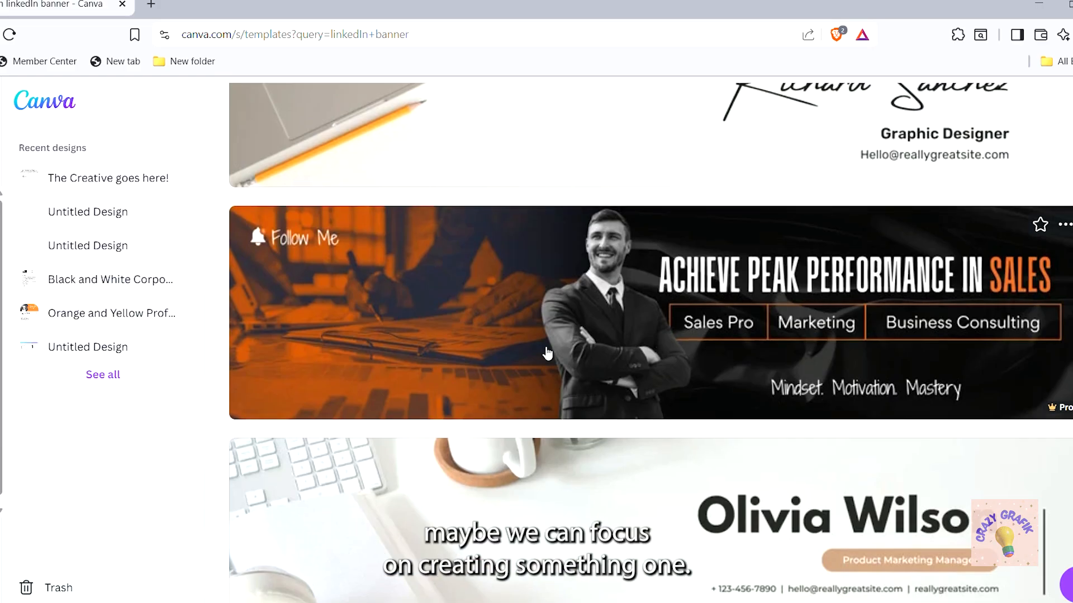
pyautogui.scroll(3, 547, 353)
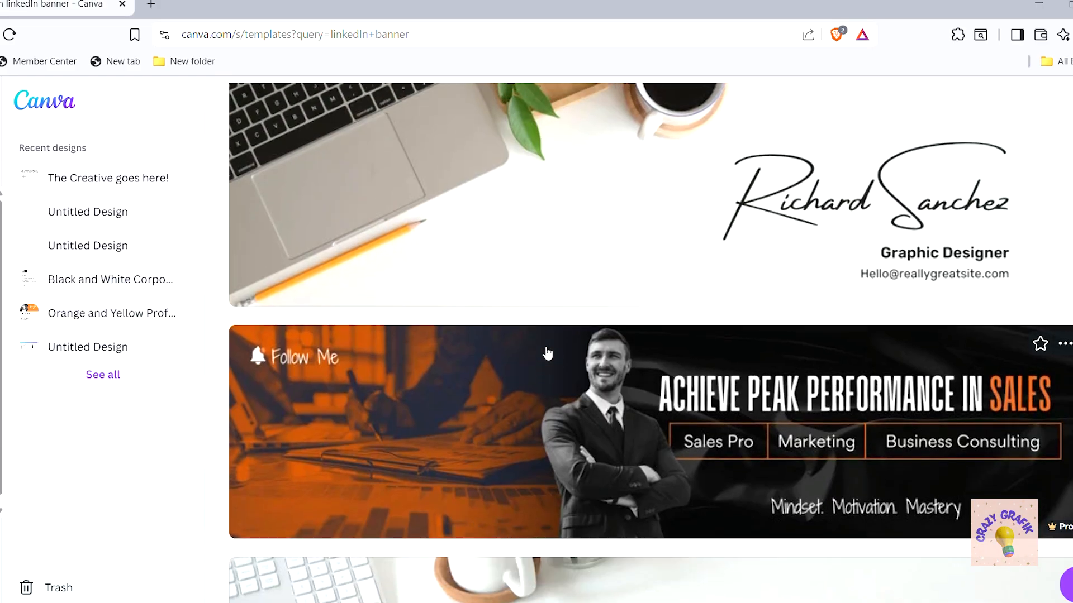
pyautogui.scroll(-1, 547, 353)
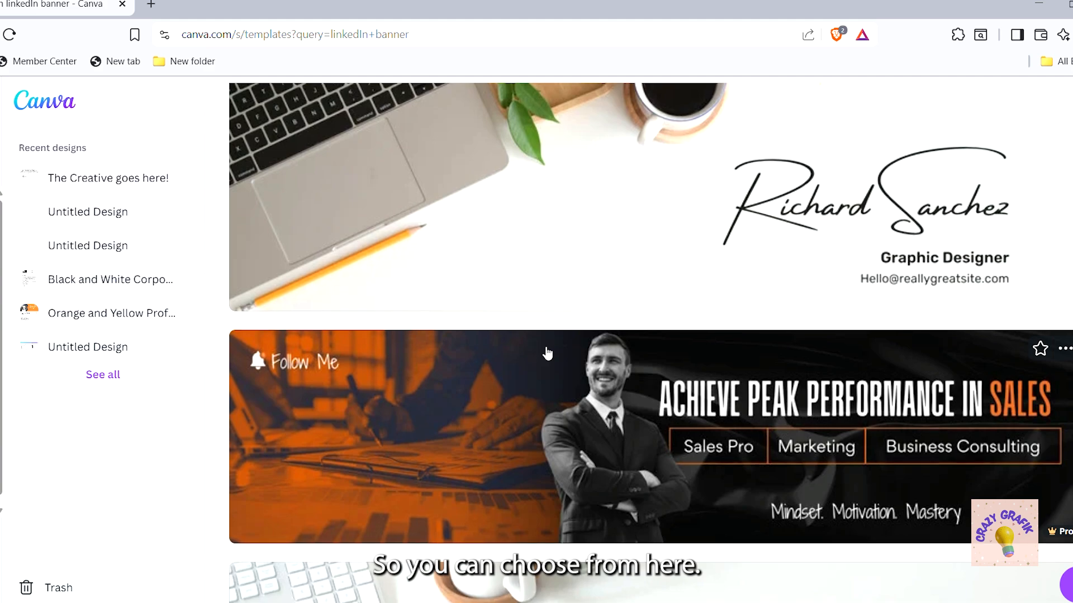
pyautogui.scroll(-2, 566, 260)
pyautogui.scroll(2, 566, 260)
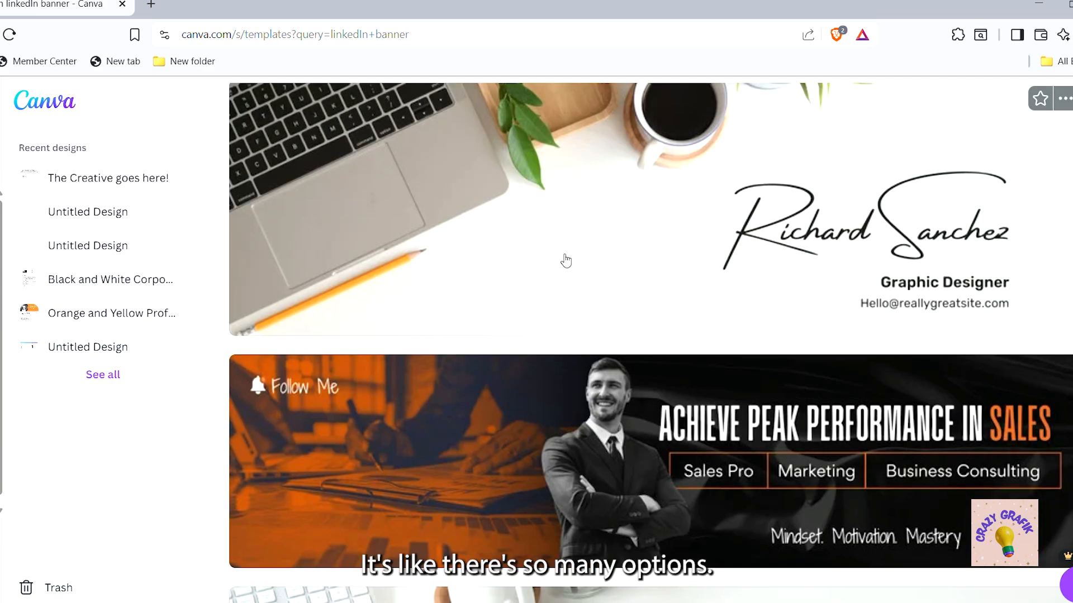
pyautogui.scroll(-5, 565, 261)
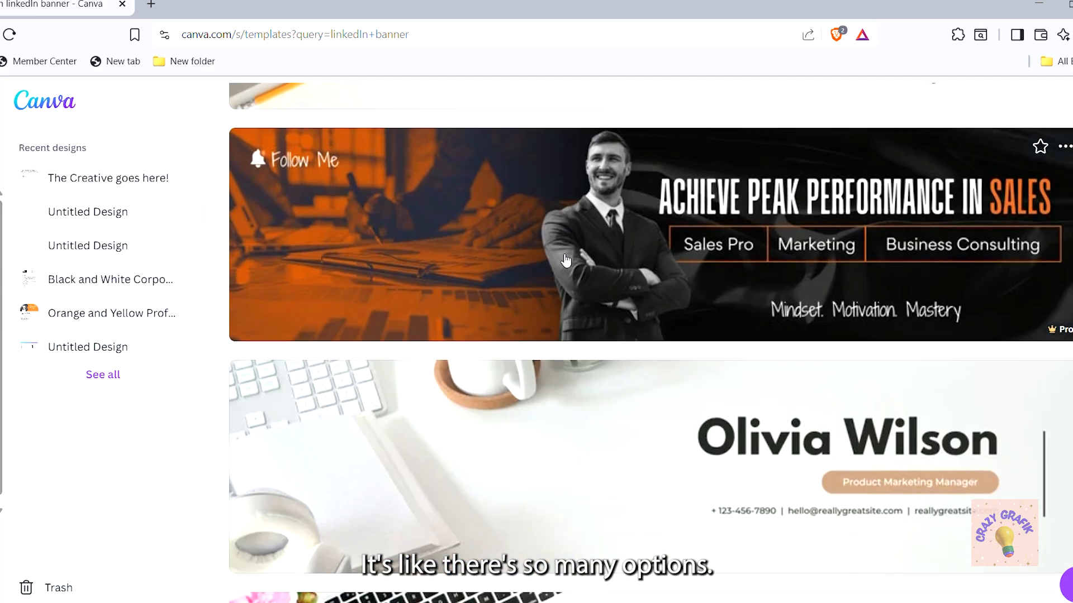
pyautogui.scroll(-6, 566, 260)
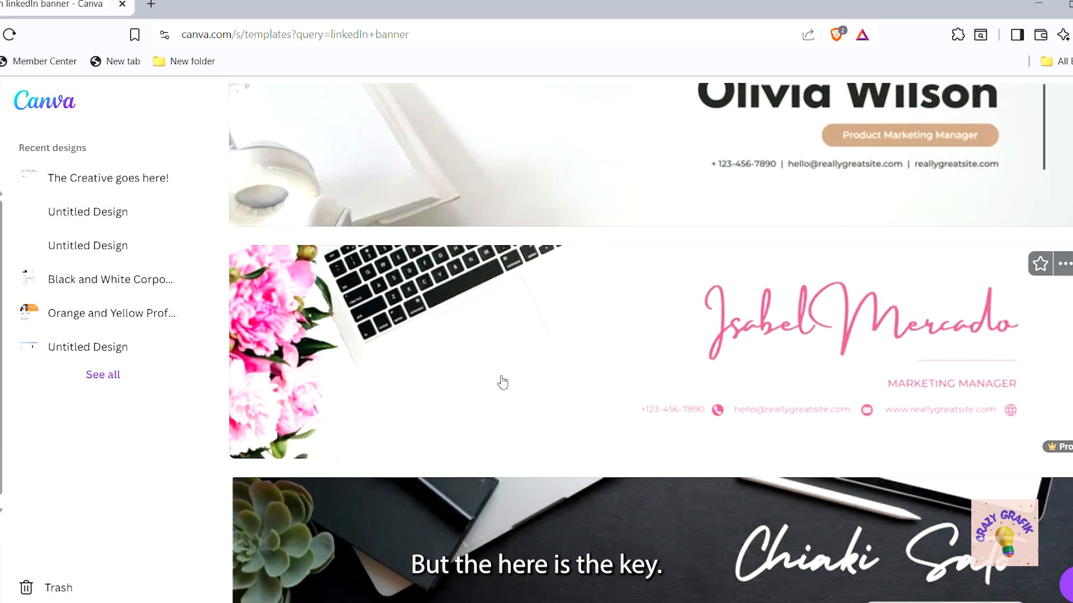
pyautogui.click(572, 362)
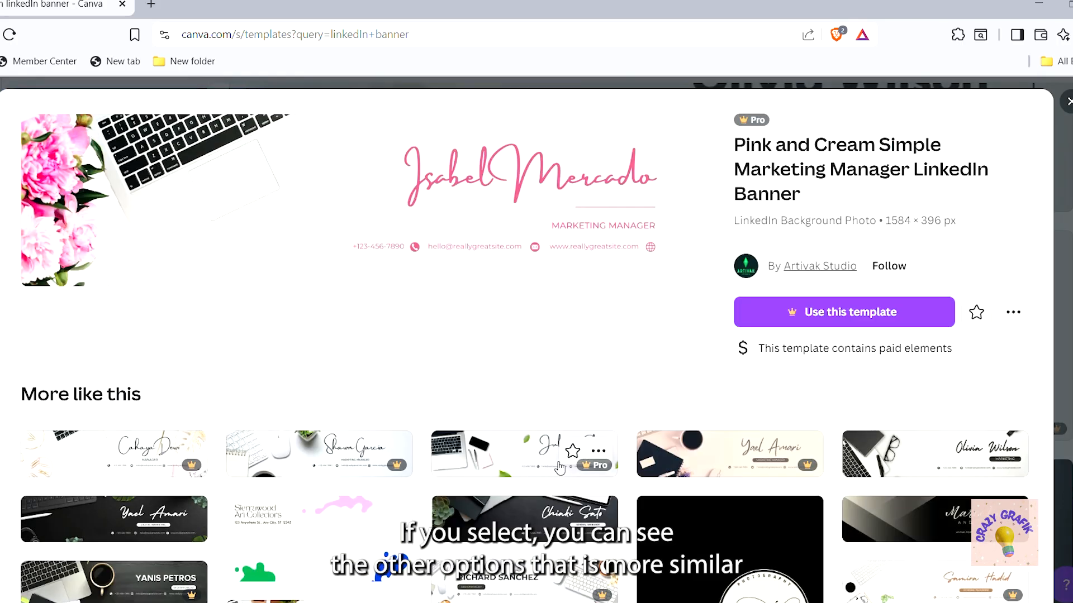
pyautogui.scroll(-2, 561, 517)
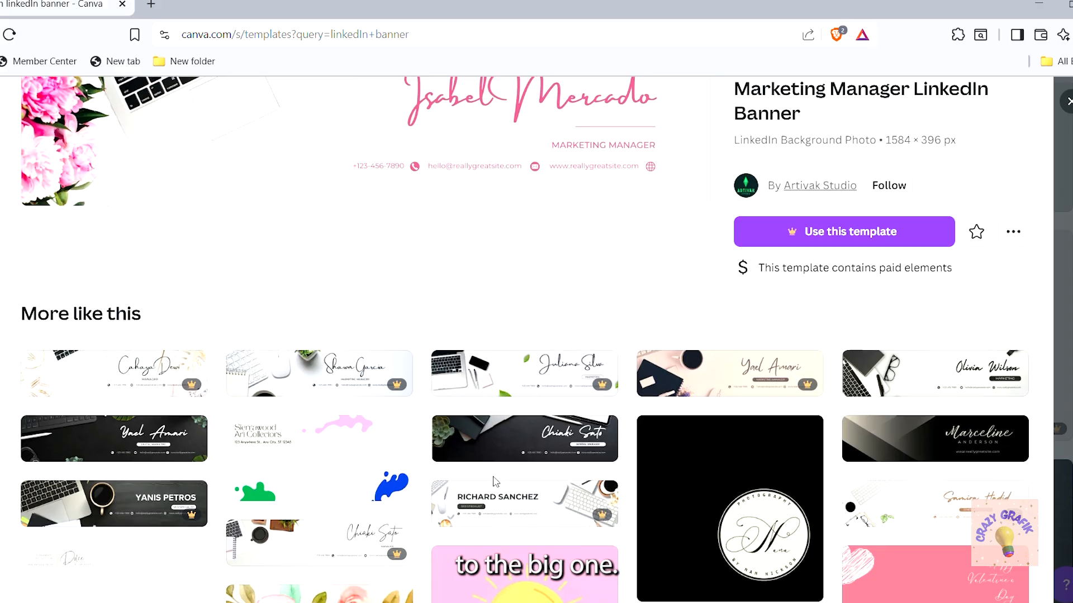
pyautogui.scroll(-3, 586, 441)
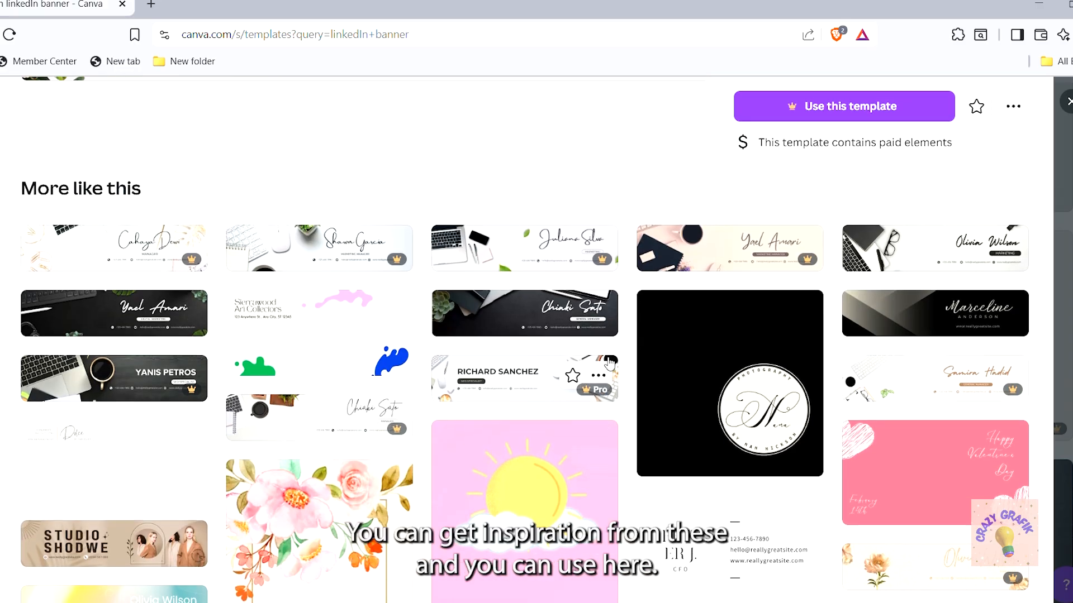
pyautogui.scroll(-2, 592, 376)
pyautogui.scroll(3, 608, 364)
pyautogui.scroll(2, 610, 364)
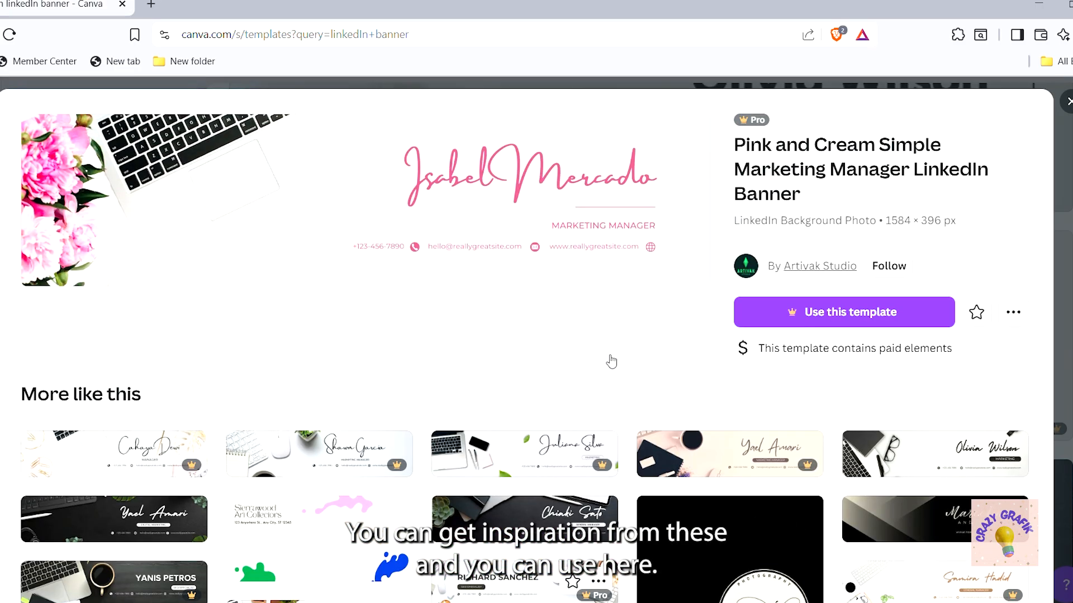
pyautogui.click(1069, 101)
pyautogui.scroll(-1, 477, 505)
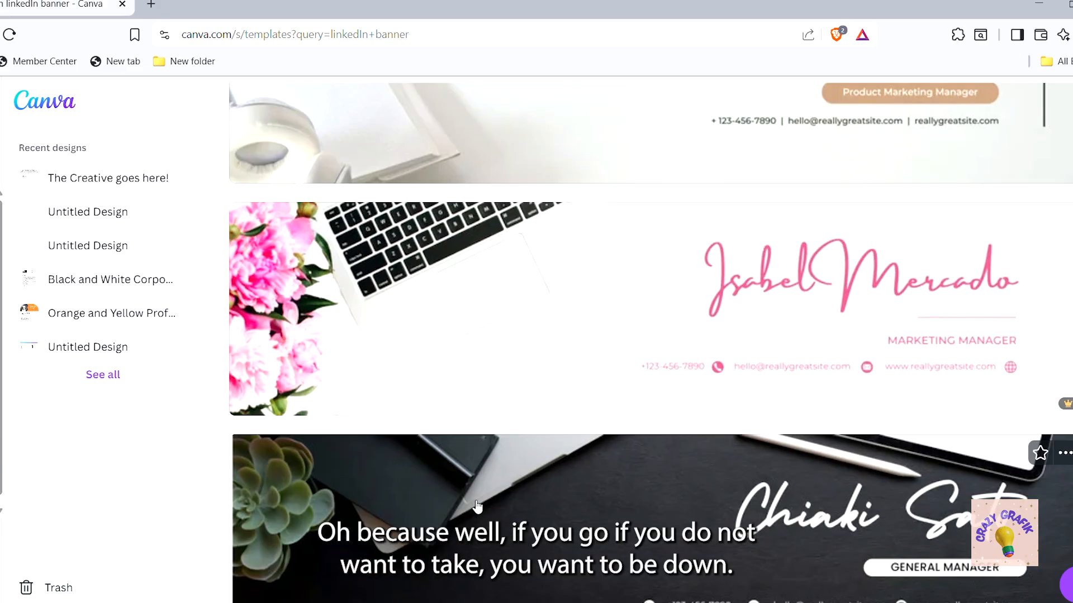
pyautogui.scroll(-5, 477, 506)
pyautogui.scroll(10, 476, 506)
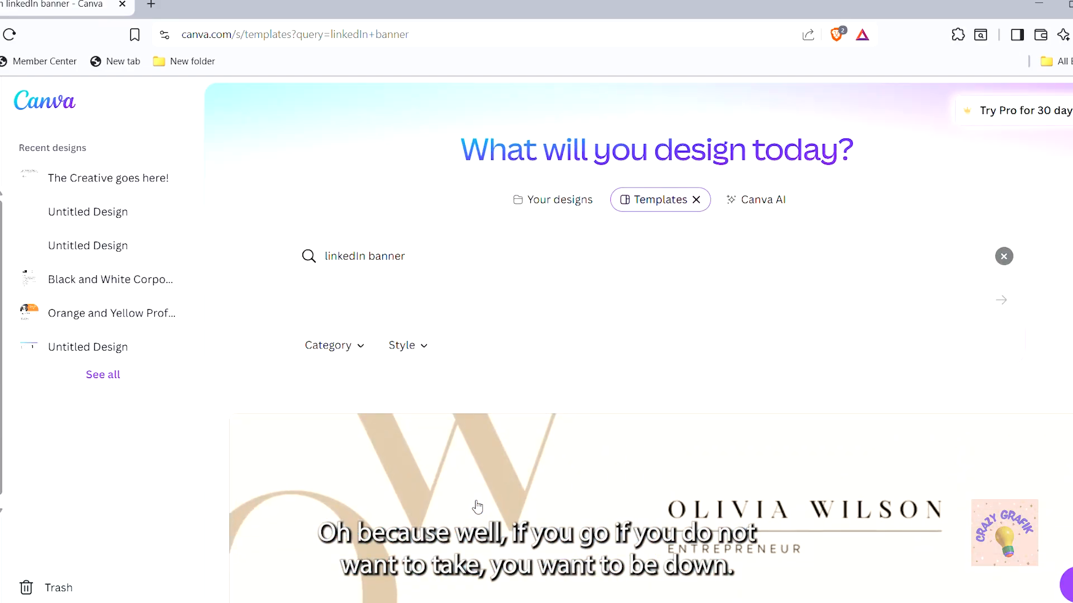
pyautogui.click(1004, 256)
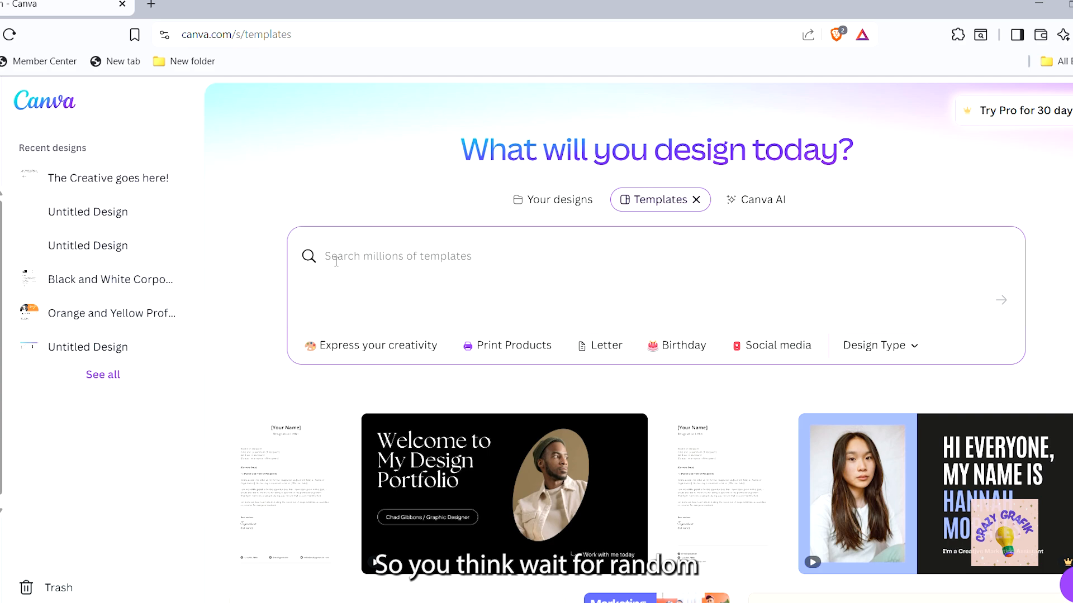
pyautogui.write('l')
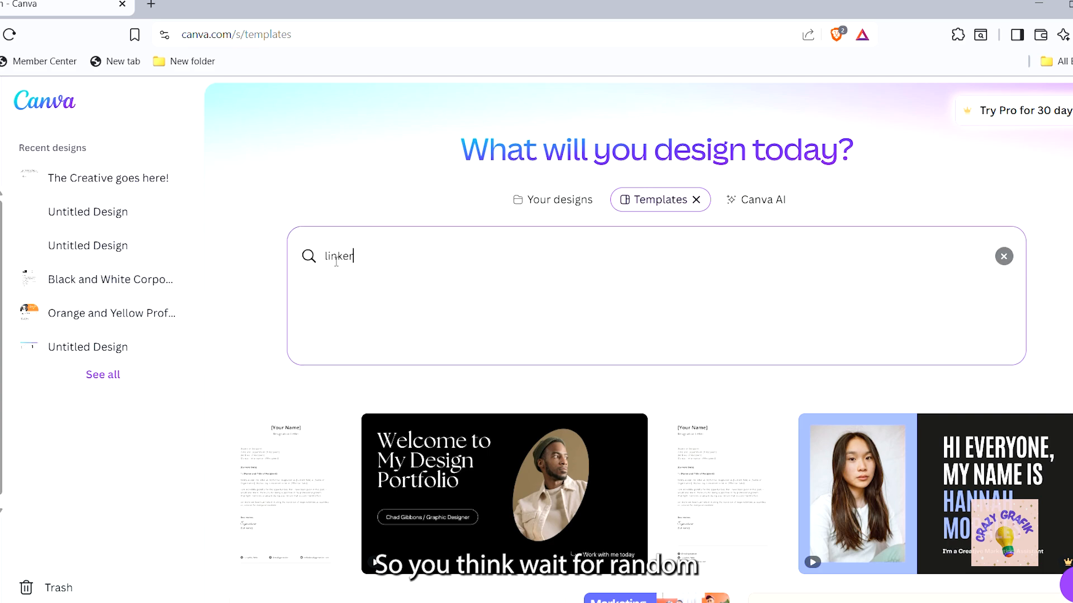
pyautogui.write('inker')
pyautogui.press('BackSpace')
pyautogui.press('BackSpace')
pyautogui.press('BackSpace')
pyautogui.press('BackSpace')
pyautogui.press('BackSpace')
pyautogui.write('inkedI')
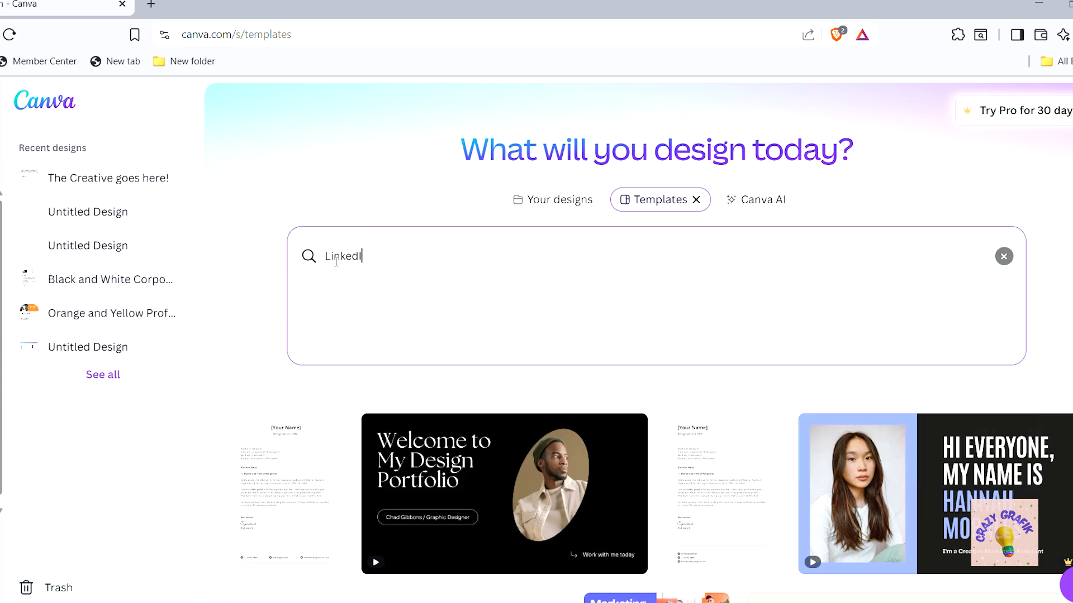
pyautogui.write('n banner')
pyautogui.press('Return')
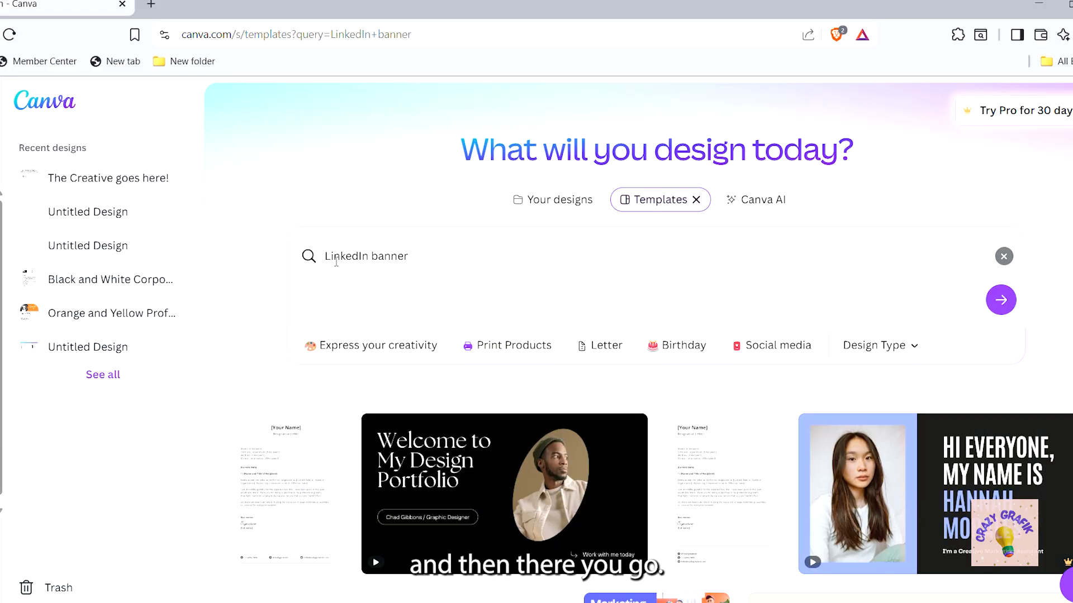
pyautogui.scroll(-3, 623, 428)
pyautogui.scroll(-2, 623, 428)
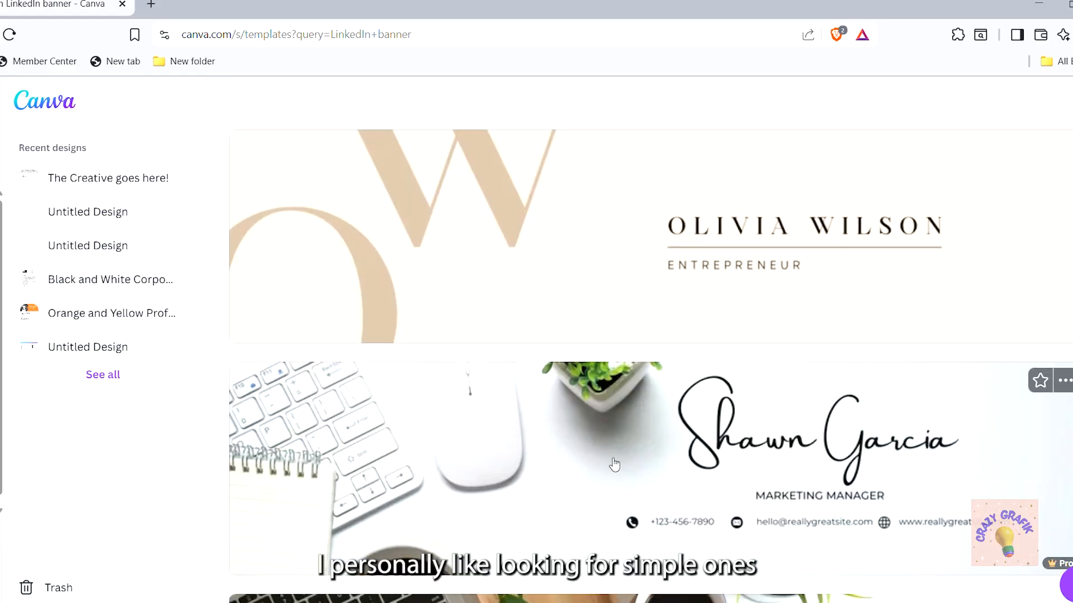
pyautogui.scroll(-2, 614, 464)
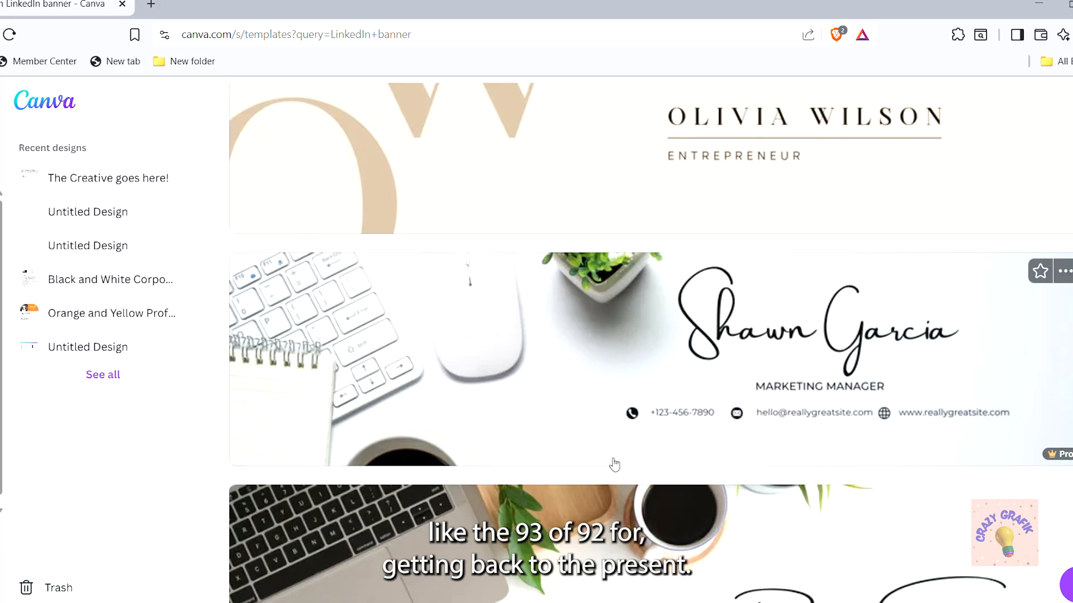
pyautogui.scroll(-3, 614, 464)
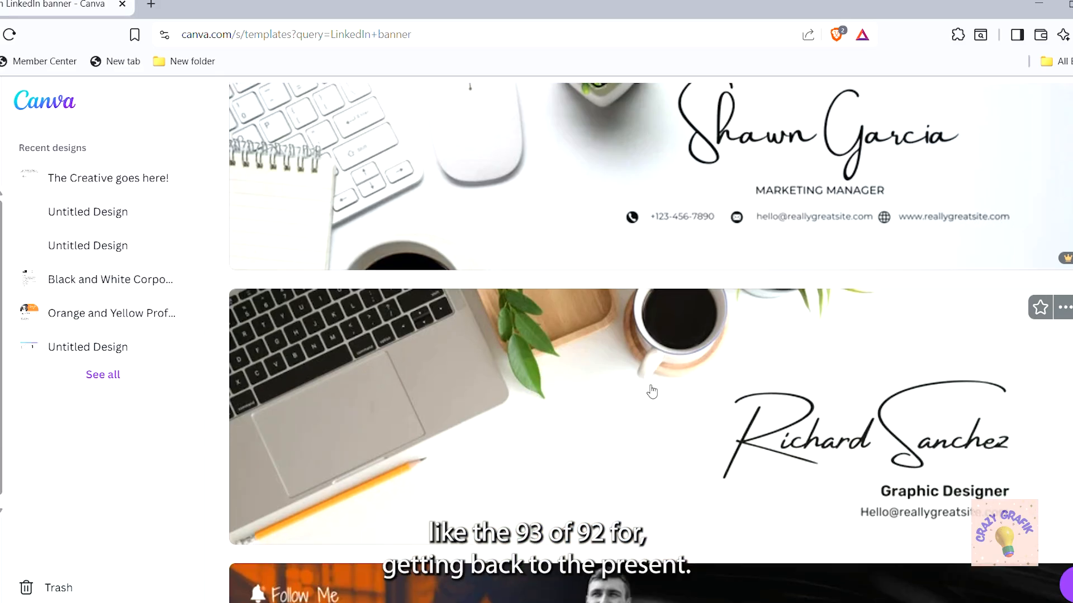
pyautogui.scroll(-3, 652, 392)
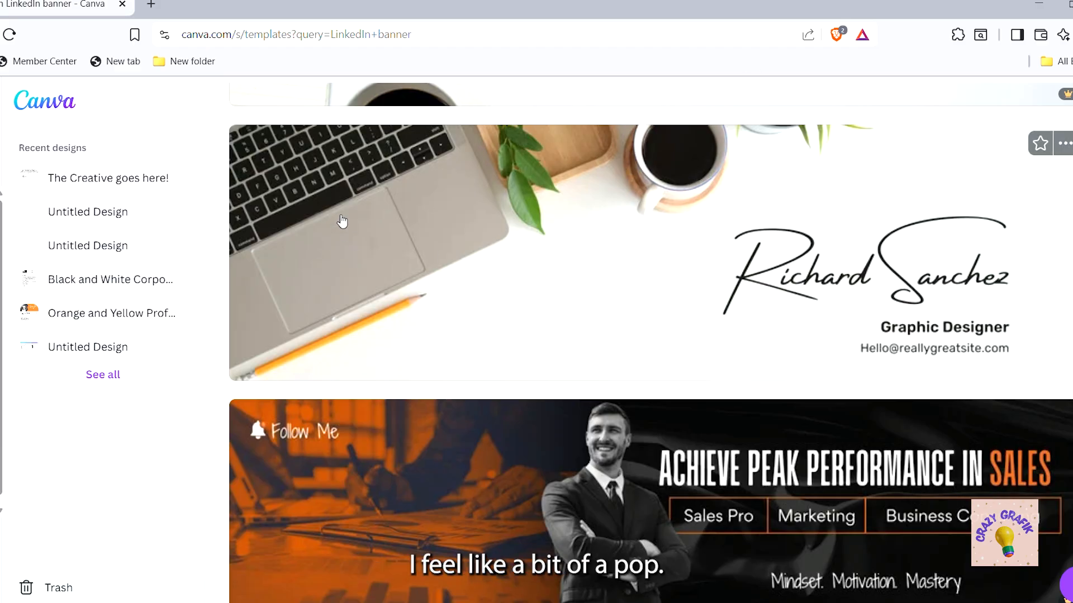
pyautogui.scroll(-2, 614, 263)
pyautogui.scroll(1, 680, 307)
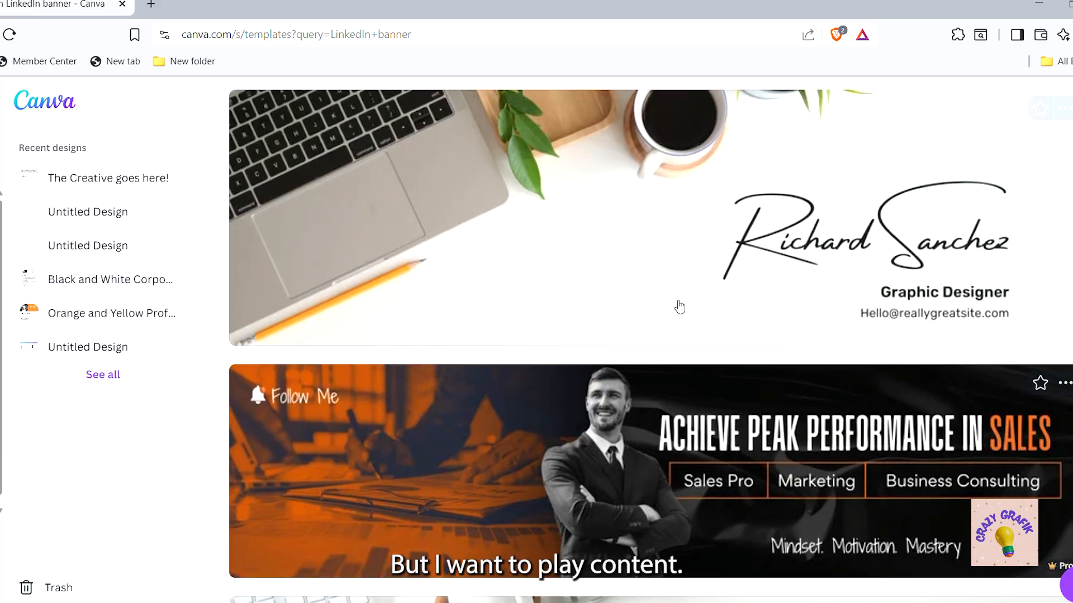
pyautogui.scroll(-9, 538, 411)
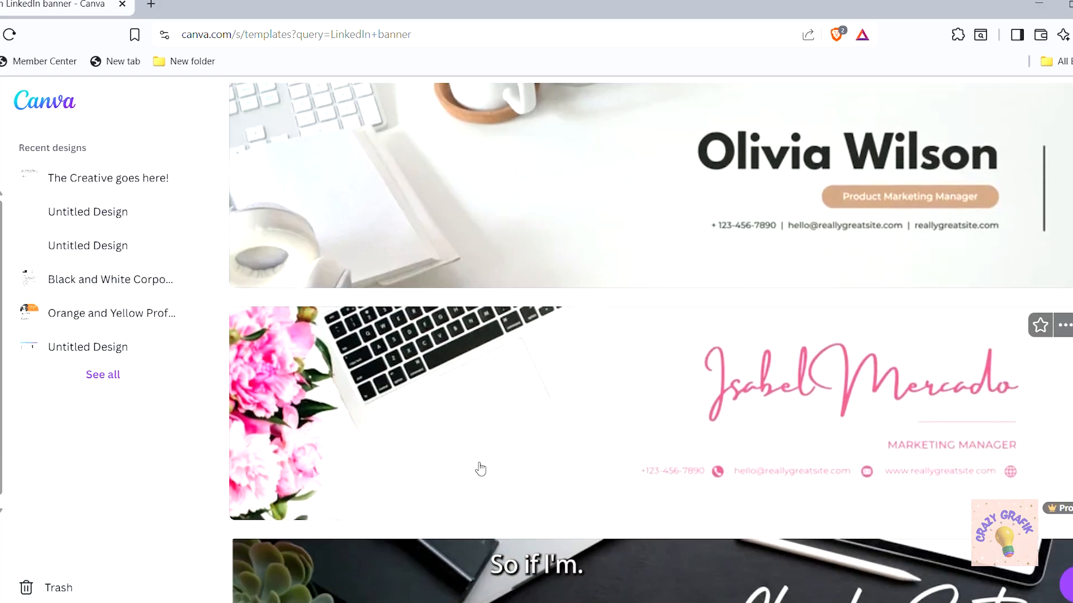
pyautogui.scroll(-19, 481, 470)
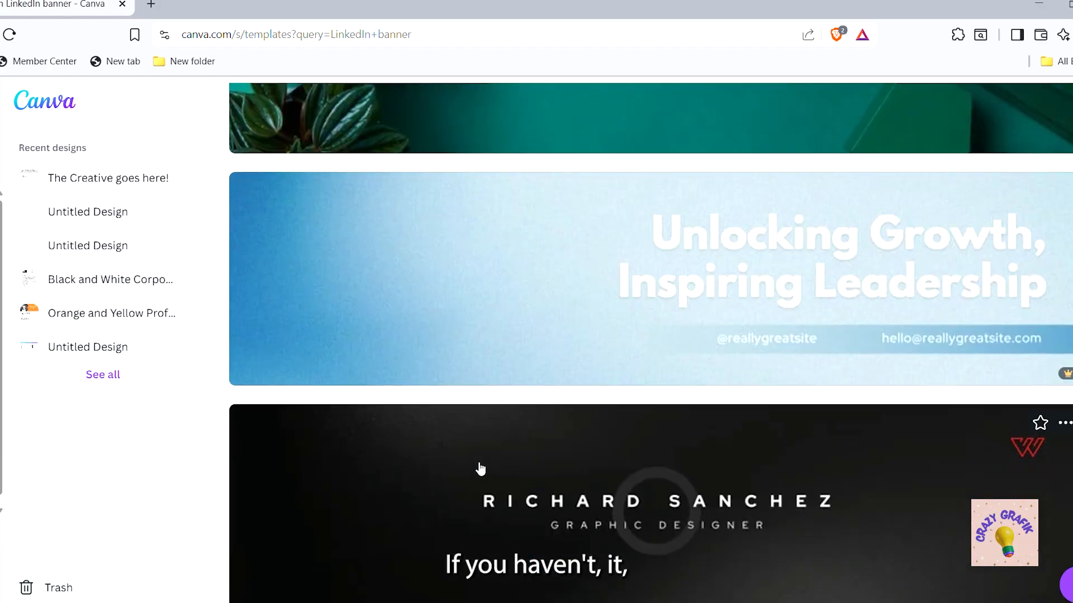
pyautogui.scroll(20, 481, 469)
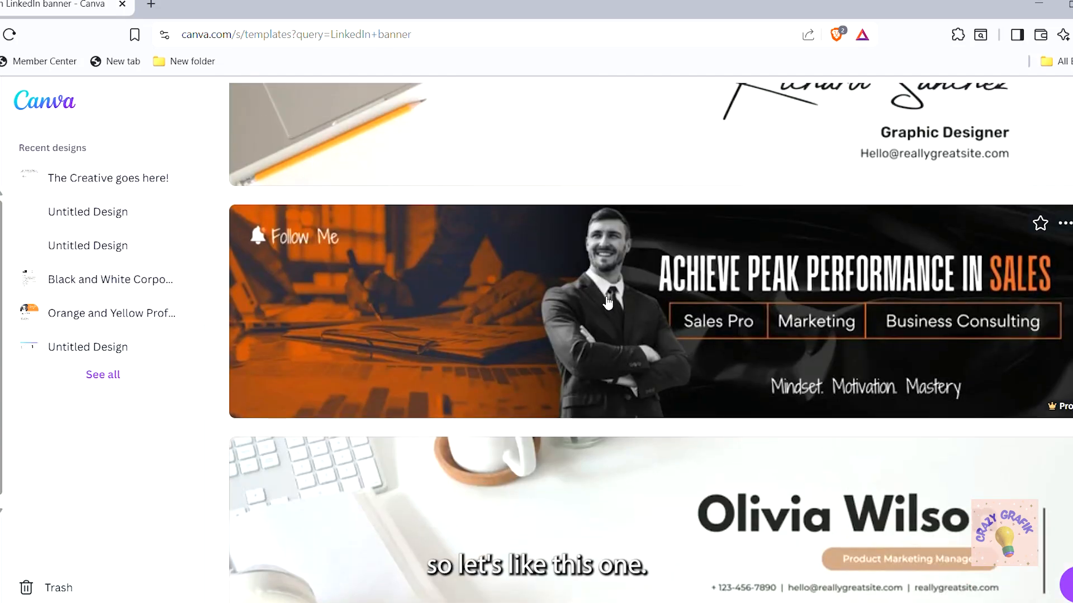
pyautogui.scroll(2, 589, 484)
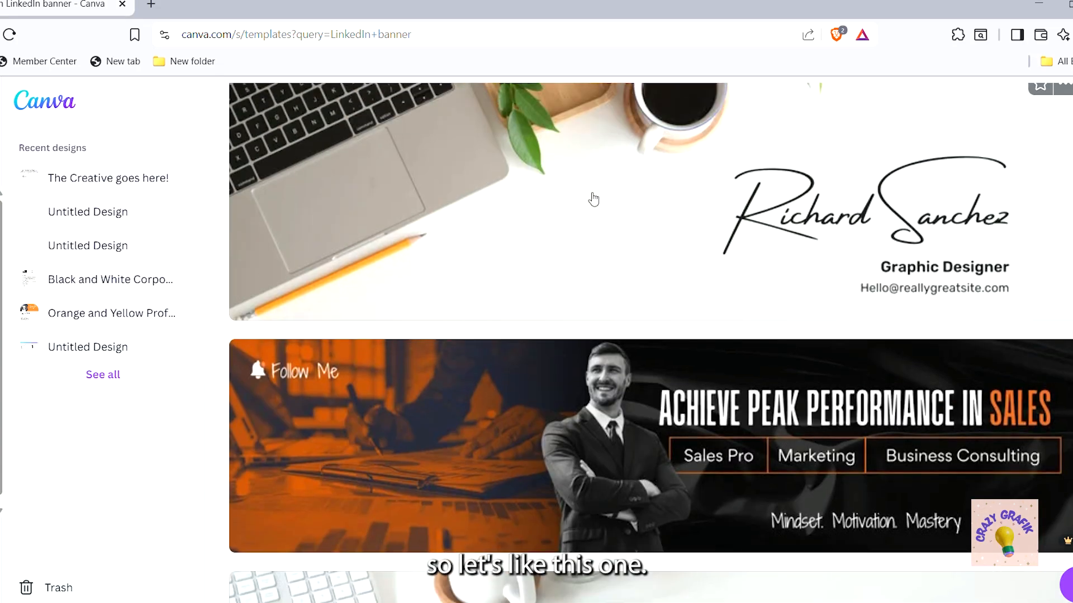
# Preview the White Minimalist Profile LinkedIn banner and open it with 'Customize this template'
pyautogui.click(593, 199)
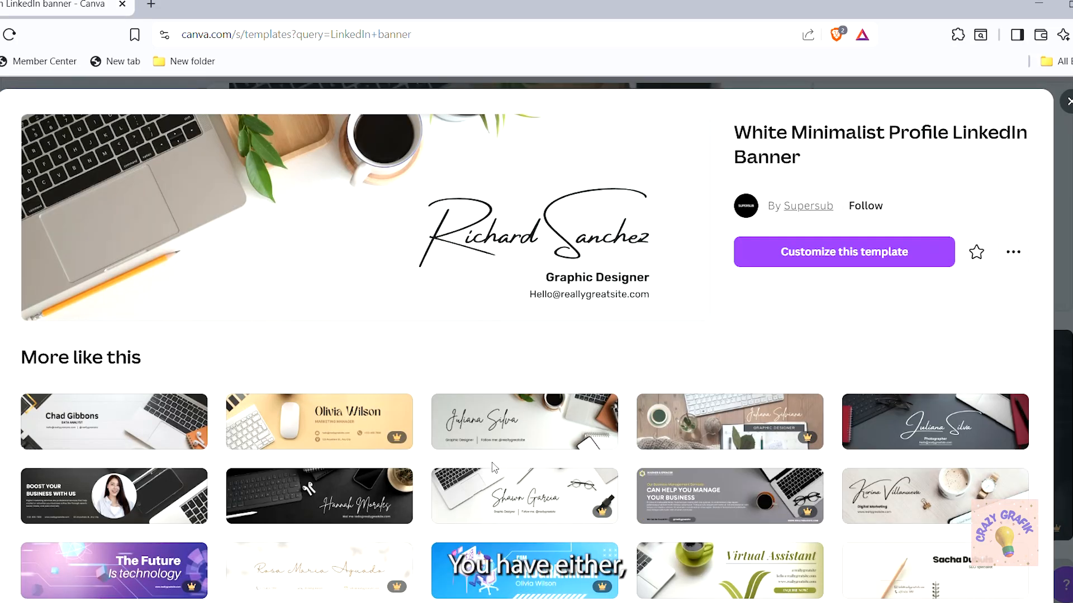
pyautogui.scroll(-3, 615, 444)
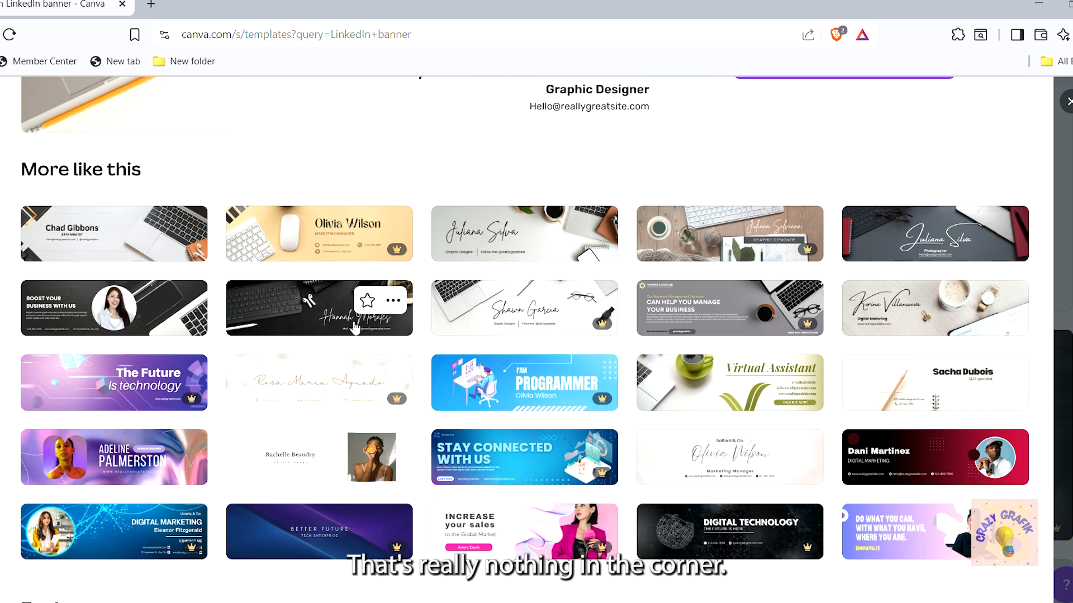
pyautogui.scroll(-2, 427, 375)
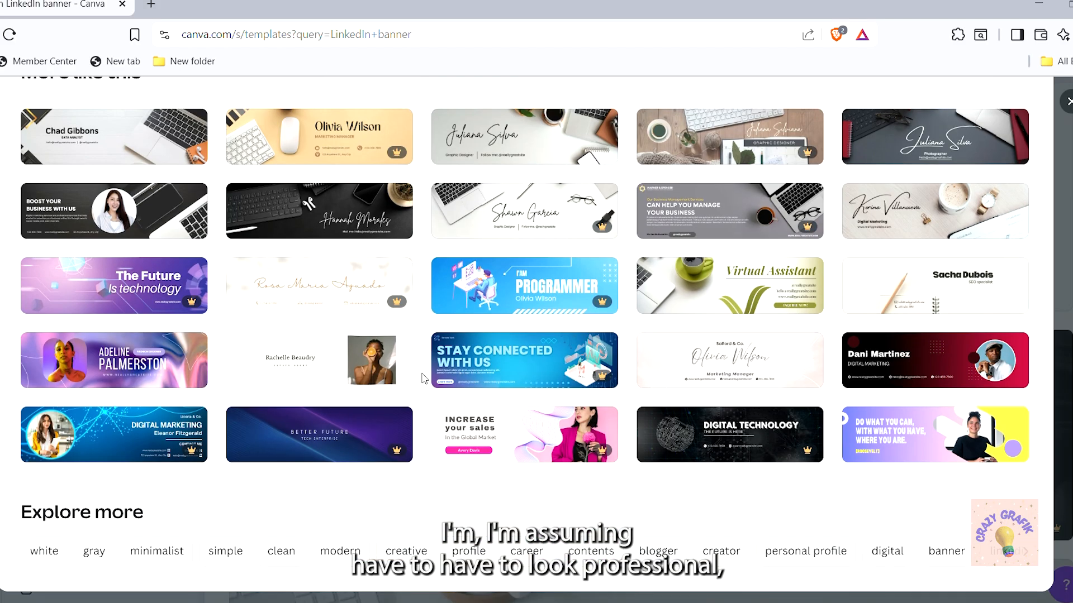
pyautogui.scroll(2, 423, 378)
pyautogui.scroll(1, 503, 313)
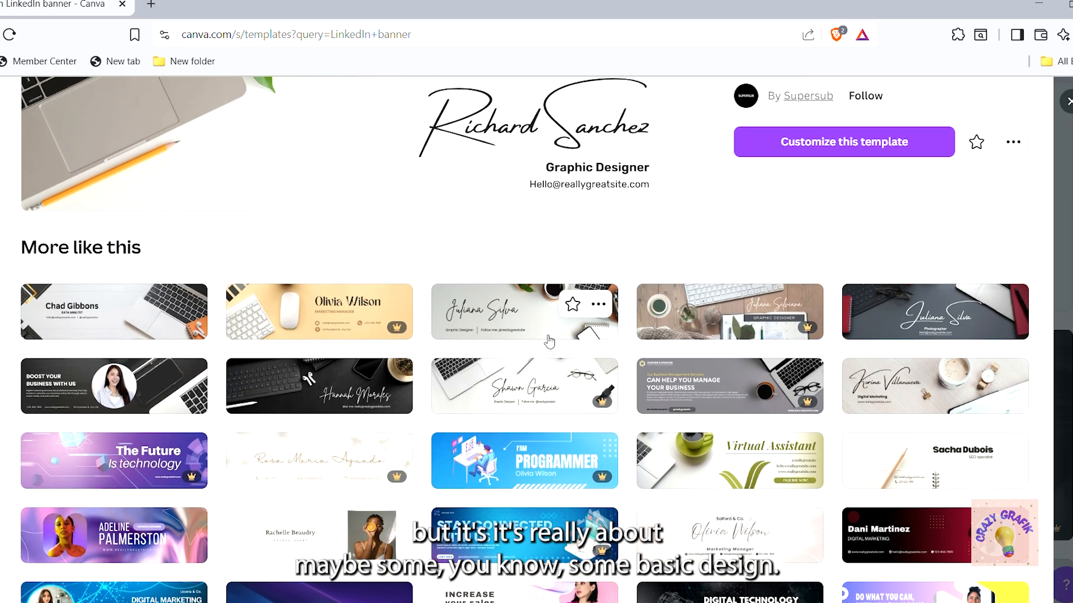
pyautogui.scroll(1, 546, 338)
pyautogui.scroll(1, 588, 258)
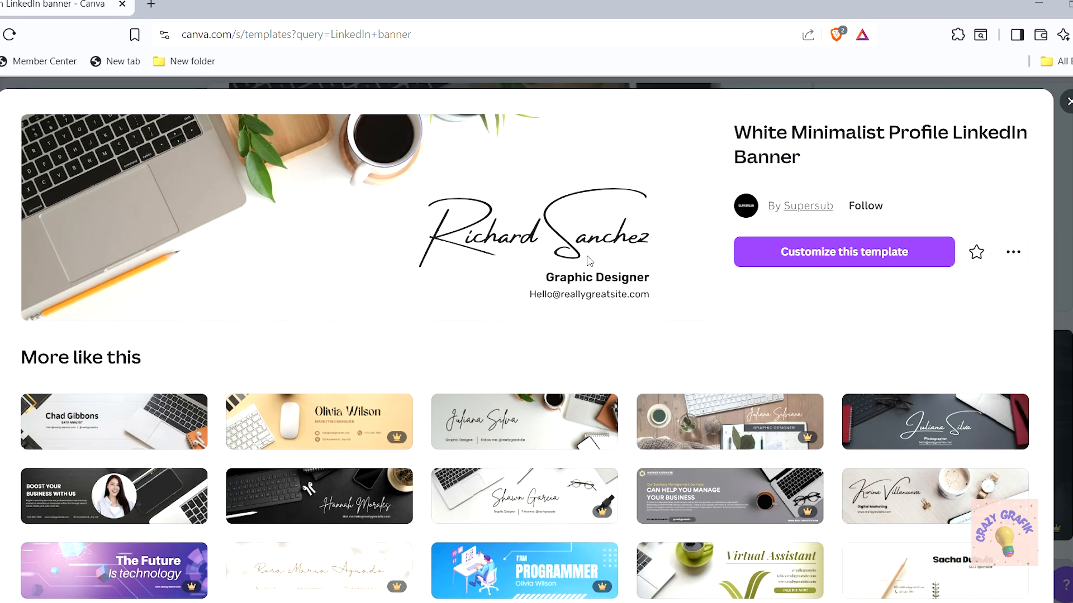
pyautogui.click(819, 255)
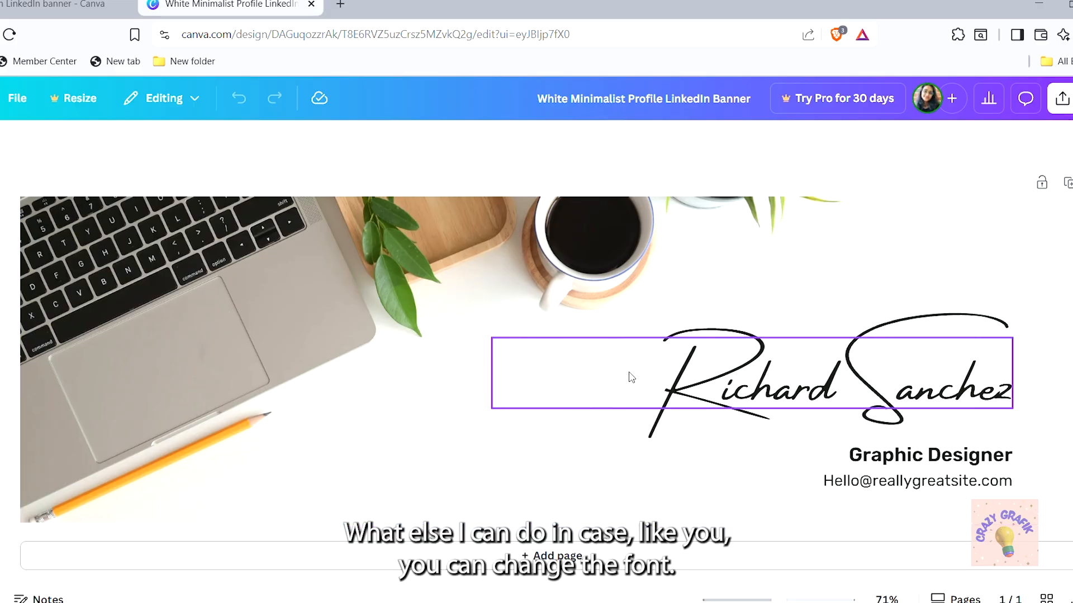
# Apply the Lora font to the name heading
pyautogui.click(817, 394)
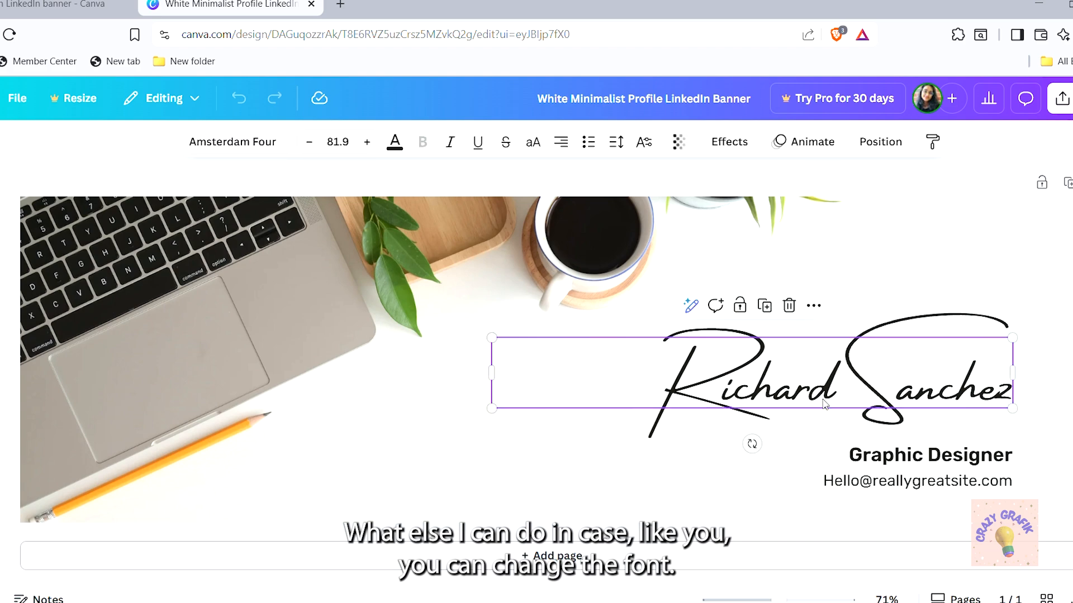
pyautogui.doubleClick(987, 396)
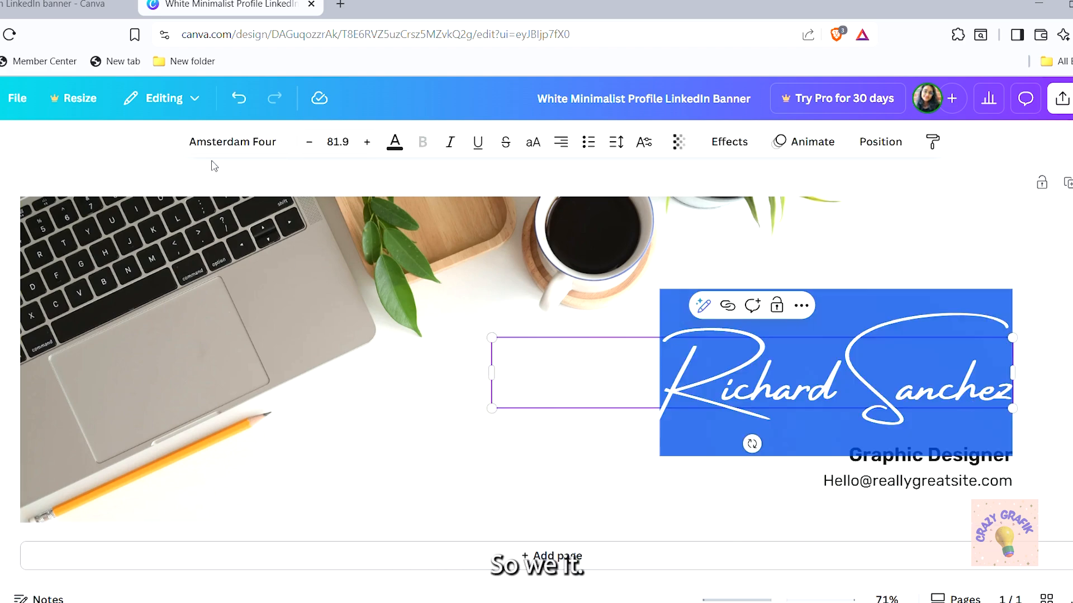
pyautogui.click(269, 143)
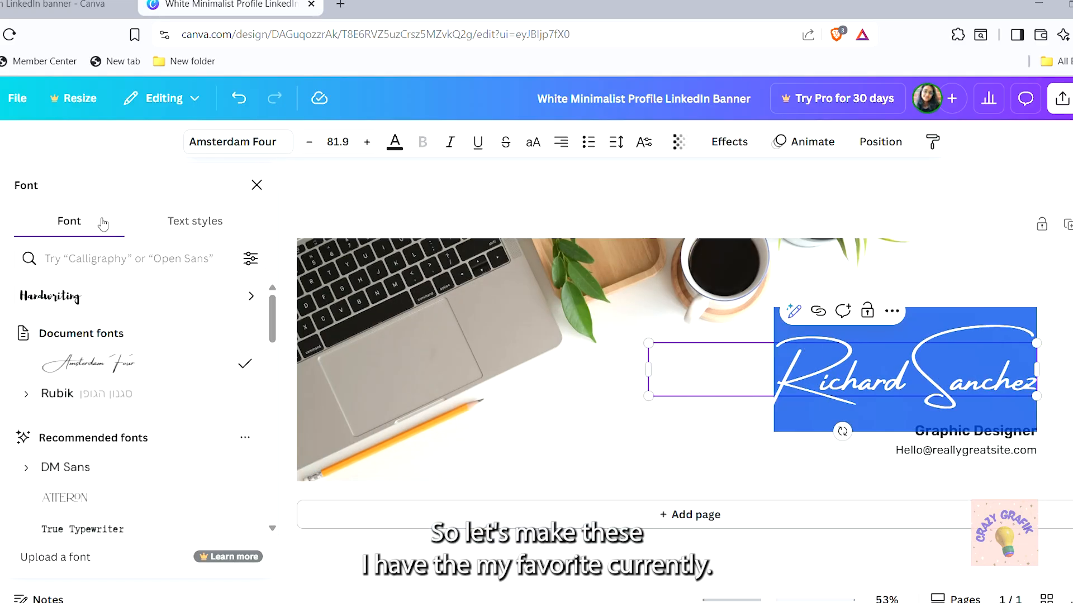
pyautogui.click(80, 266)
pyautogui.write('lora')
pyautogui.press('Return')
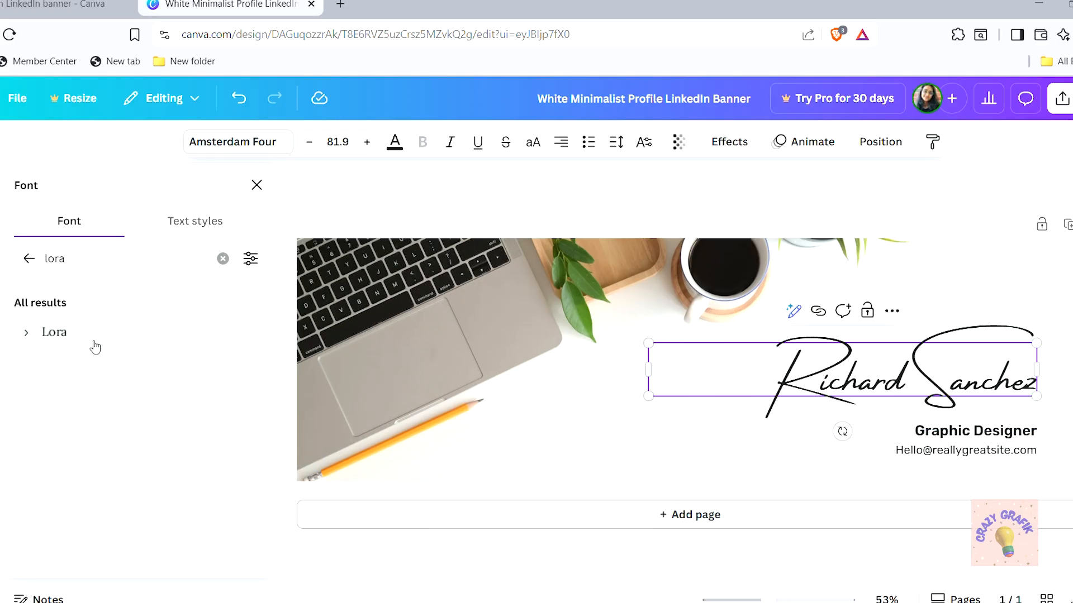
pyautogui.click(95, 348)
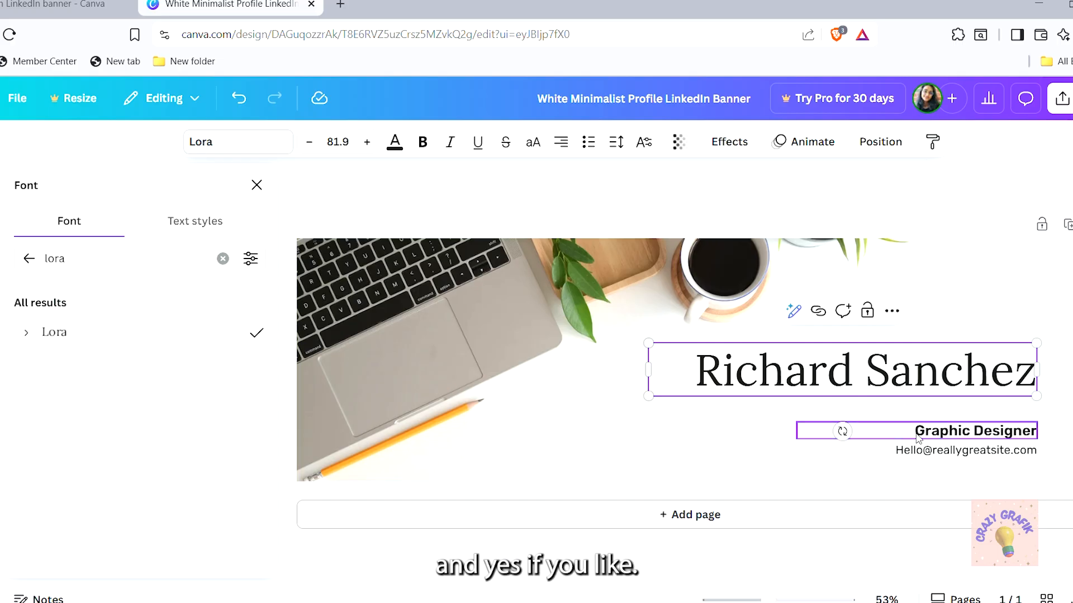
# Retype the job title as 'Customer Service Representative', correcting the typos
pyautogui.click(959, 432)
pyautogui.doubleClick(1018, 439)
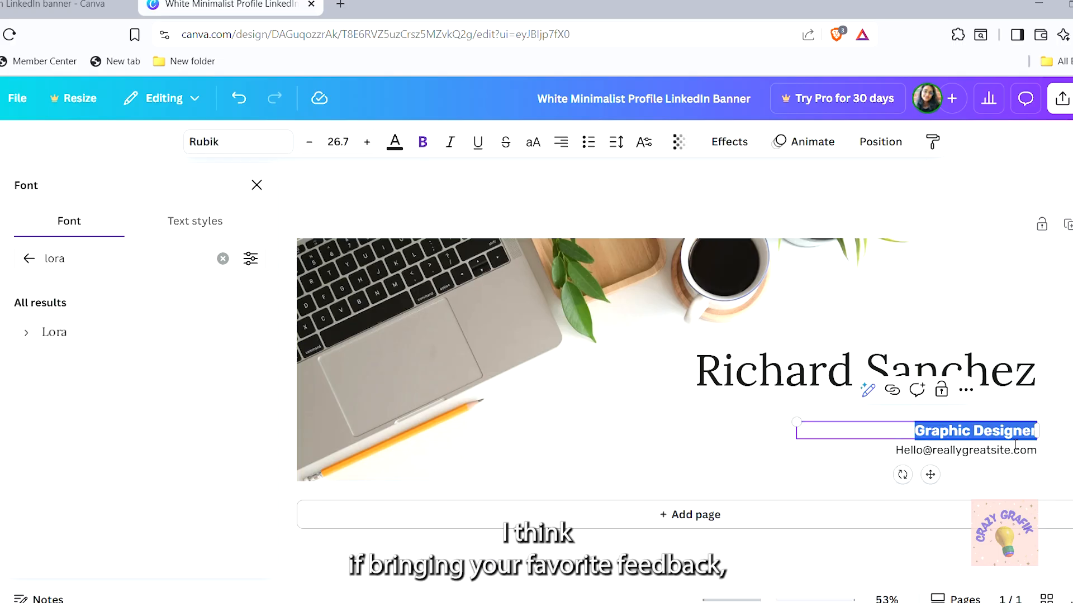
pyautogui.click(976, 439)
pyautogui.press('BackSpace')
pyautogui.press('BackSpace')
pyautogui.press('BackSpace')
pyautogui.press('BackSpace')
pyautogui.press('BackSpace')
pyautogui.press('BackSpace')
pyautogui.press('BackSpace')
pyautogui.press('BackSpace')
pyautogui.press('BackSpace')
pyautogui.press('BackSpace')
pyautogui.press('BackSpace')
pyautogui.press('BackSpace')
pyautogui.press('BackSpace')
pyautogui.press('BackSpace')
pyautogui.press('BackSpace')
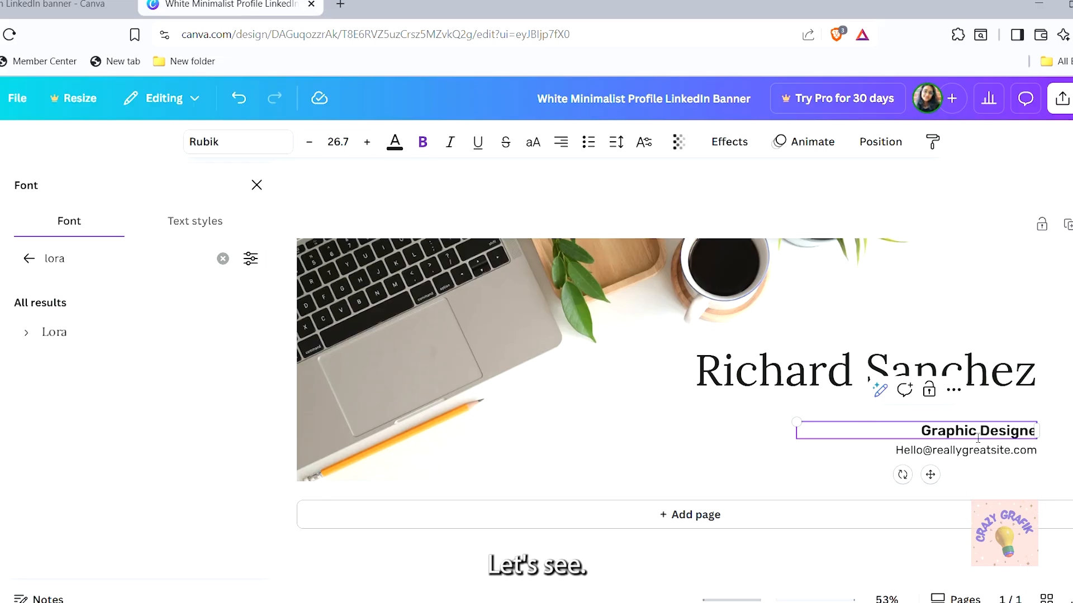
pyautogui.press('BackSpace')
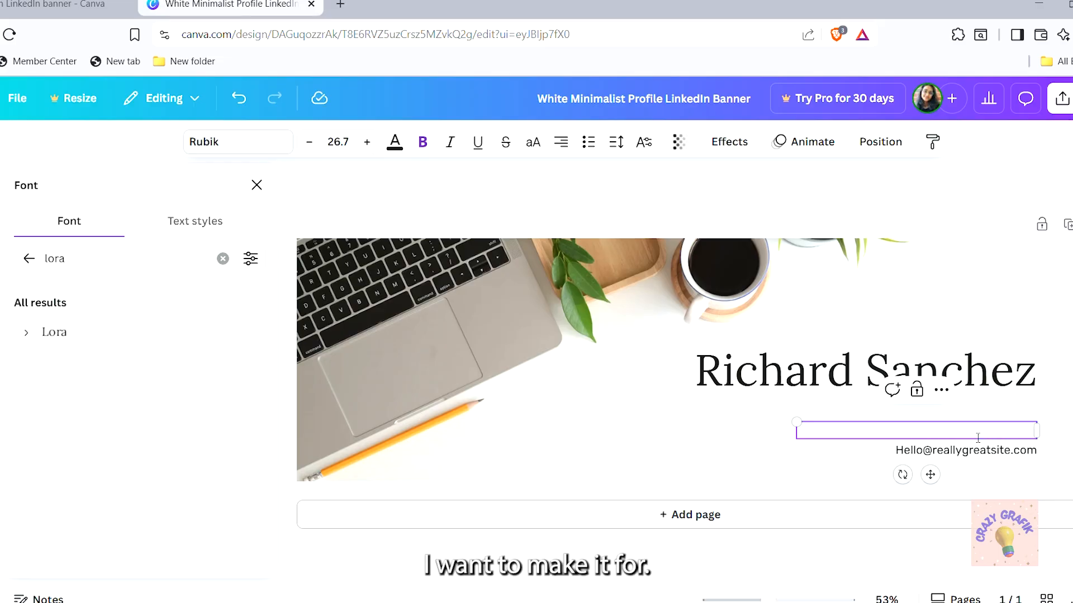
pyautogui.write('Social')
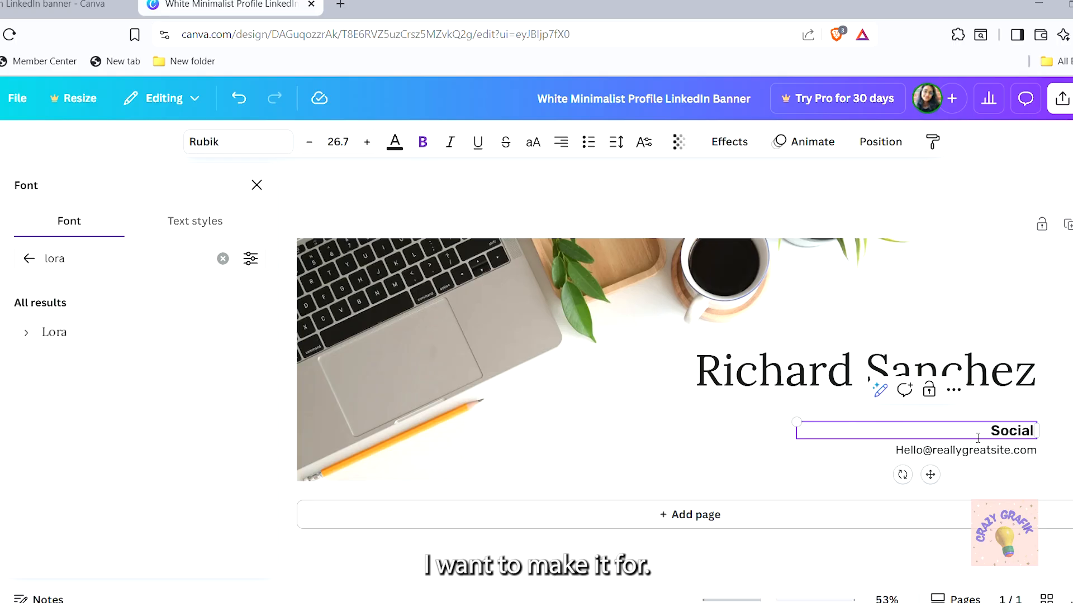
pyautogui.press('BackSpace')
pyautogui.press('BackSpace')
pyautogui.press('BackSpace')
pyautogui.press('BackSpace')
pyautogui.press('BackSpace')
pyautogui.press('BackSpace')
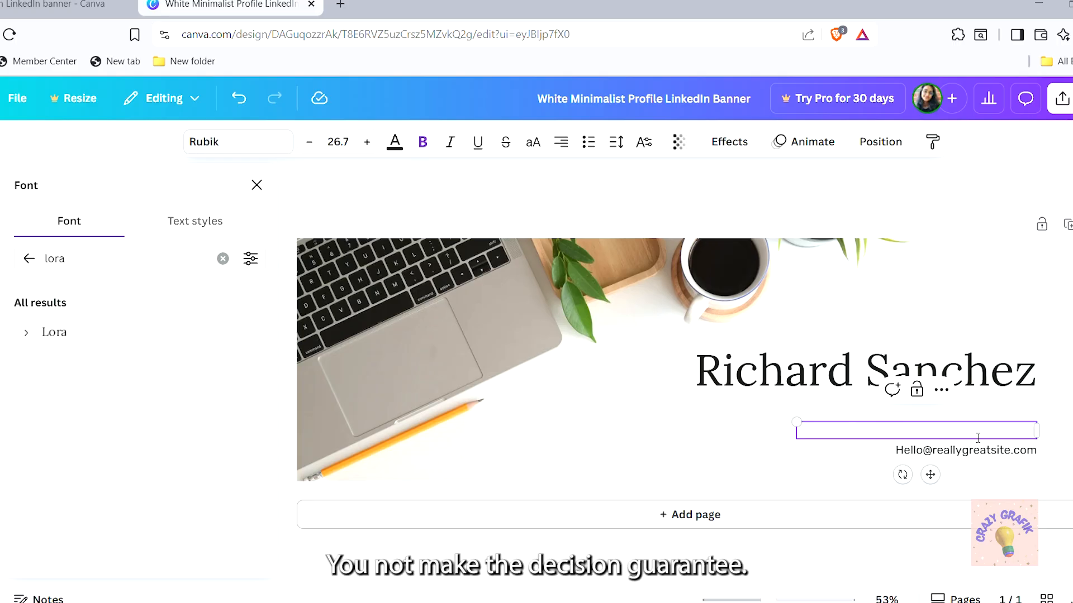
pyautogui.write('Customer Serv')
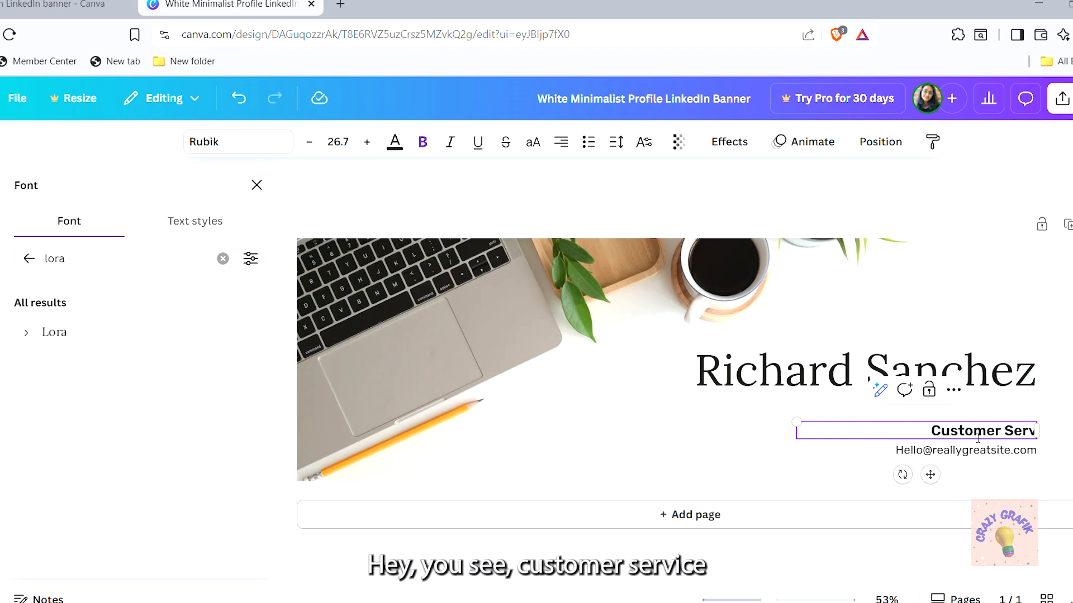
pyautogui.write('ise R')
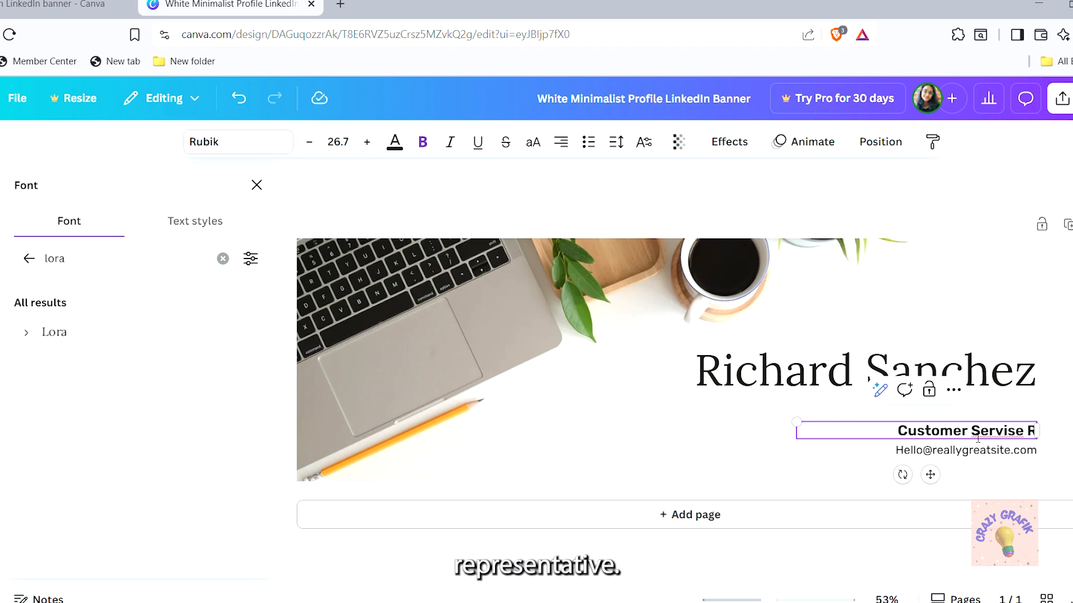
pyautogui.write('epresentatibe')
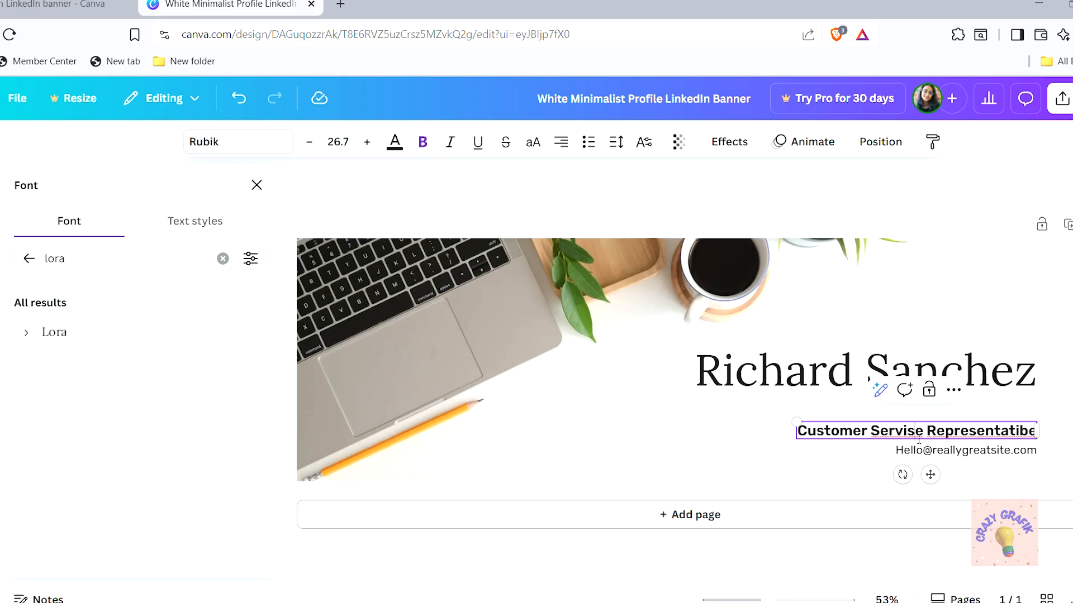
pyautogui.press('BackSpace')
pyautogui.write('c')
pyautogui.doubleClick(996, 439)
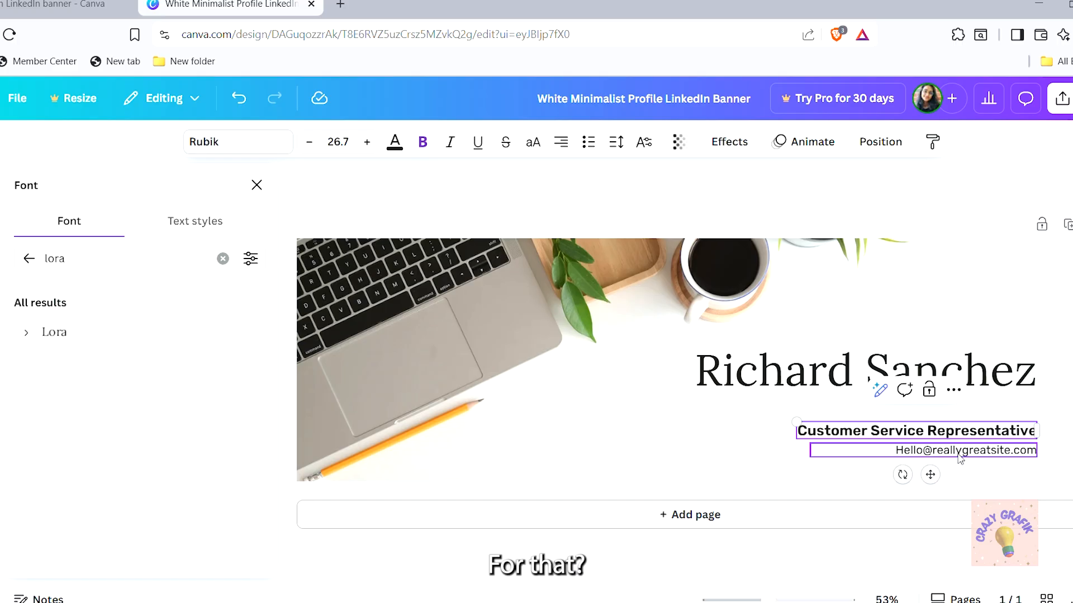
pyautogui.click(960, 454)
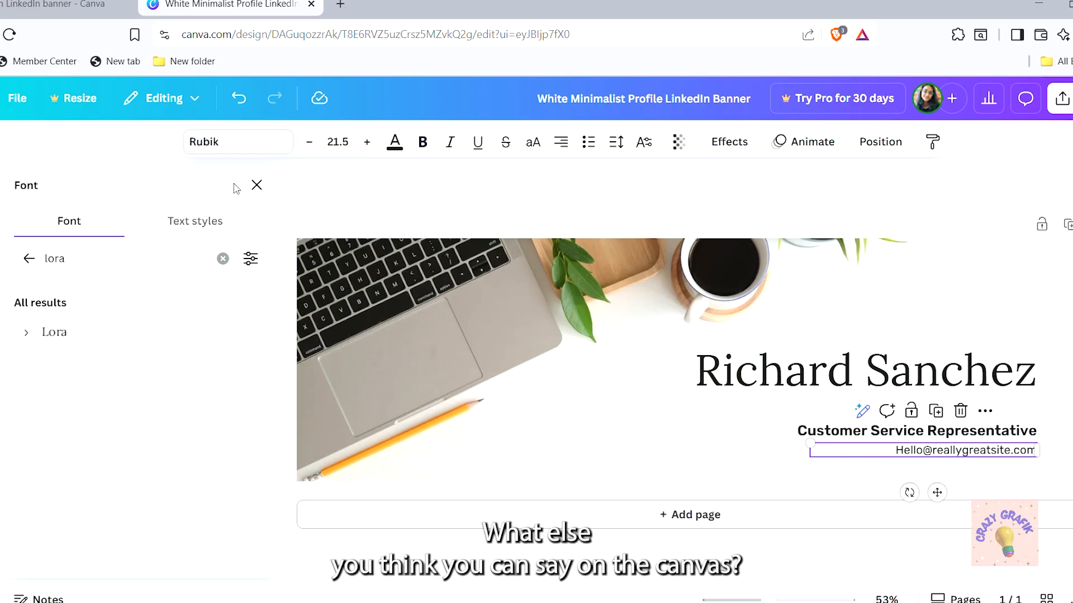
# Search the Elements library for group of people photos
pyautogui.click(256, 185)
pyautogui.click(1, 201)
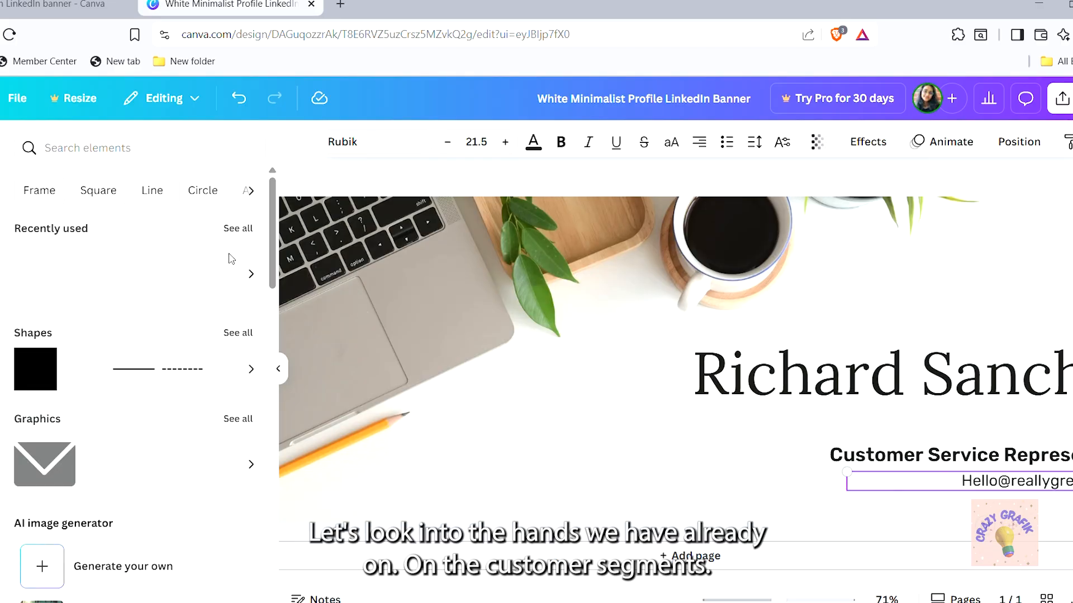
pyautogui.moveTo(274, 252); pyautogui.dragTo(273, 224)
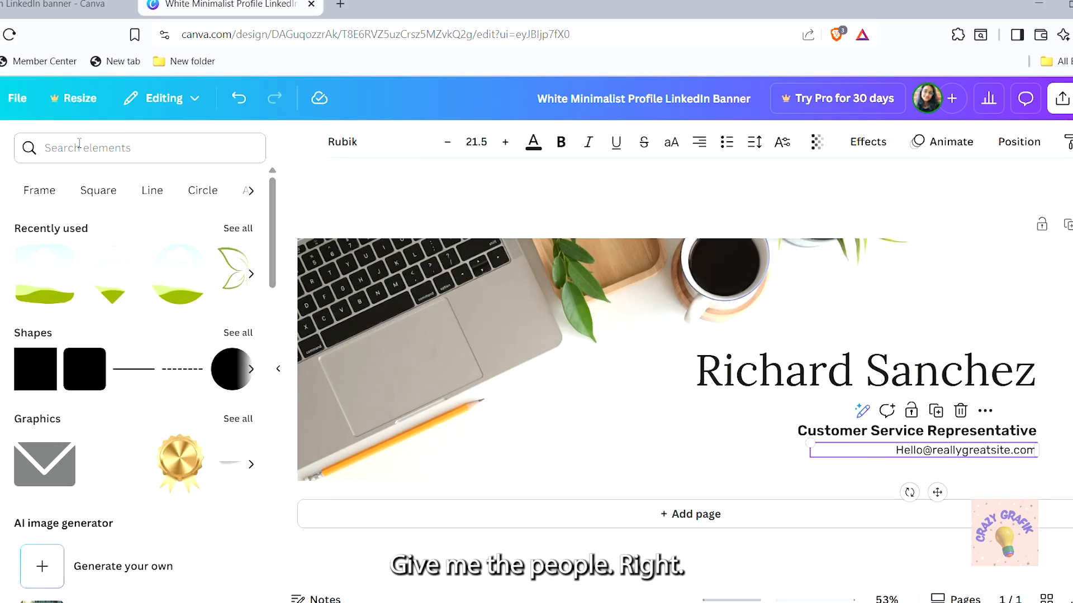
pyautogui.click(58, 148)
pyautogui.write('people')
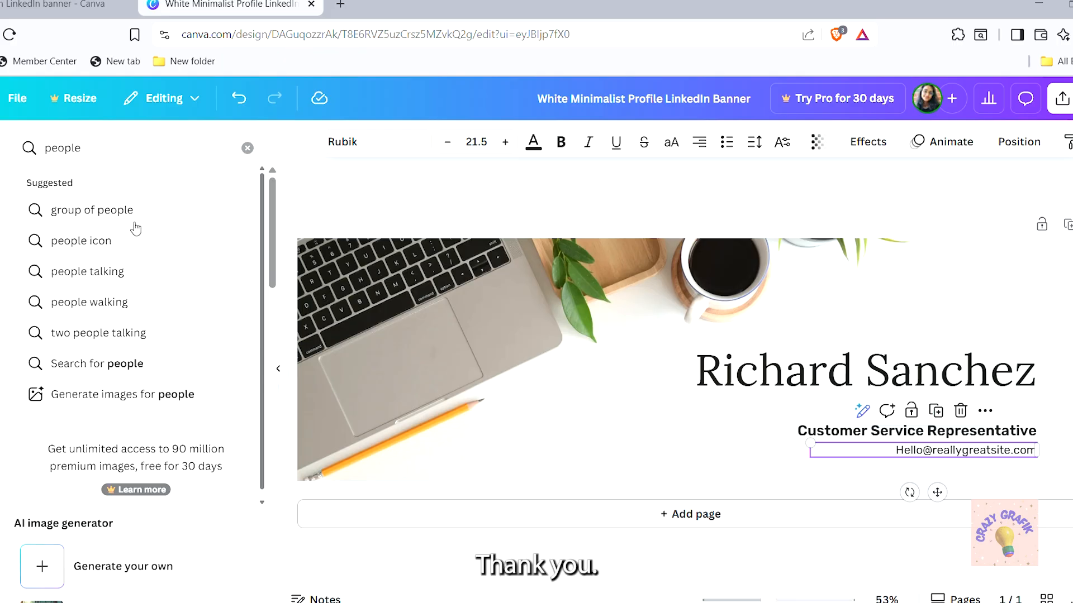
pyautogui.click(136, 226)
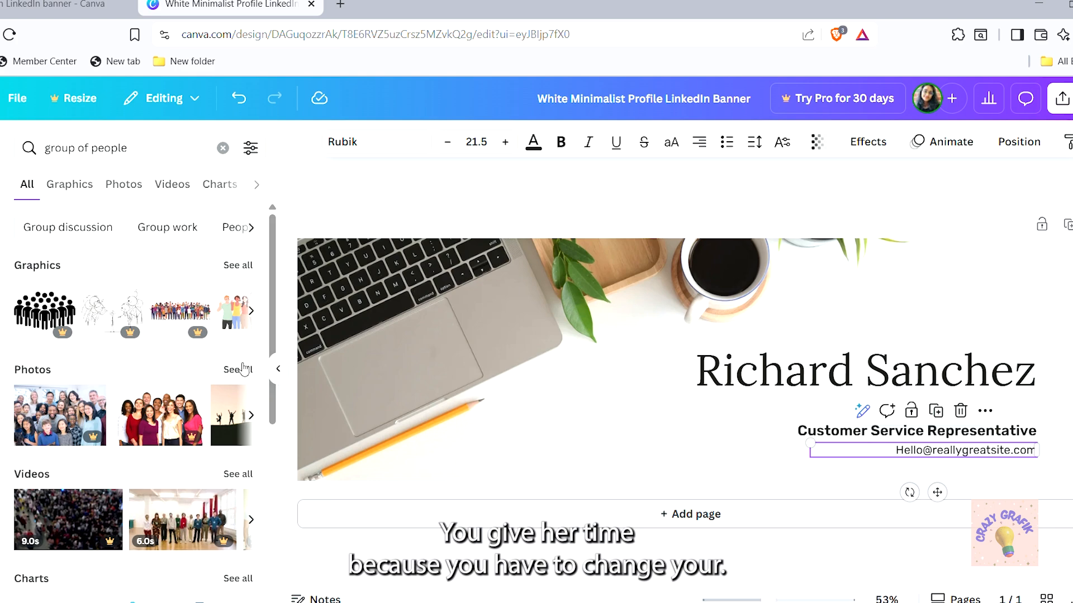
# Browse all group-of-people photos and add the six-colleague group photo to the banner
pyautogui.click(240, 369)
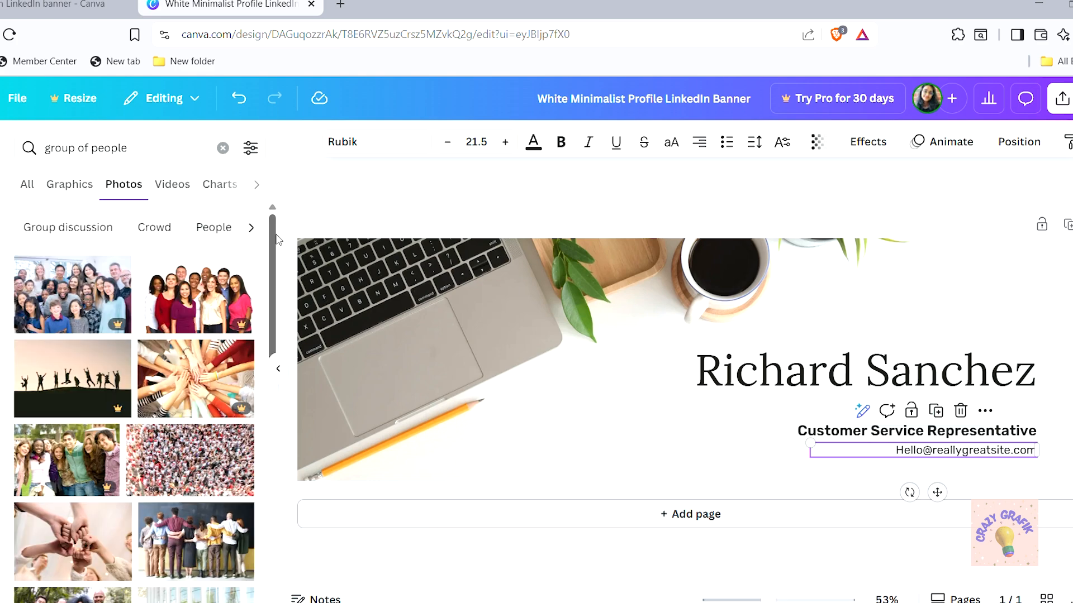
pyautogui.moveTo(272, 256); pyautogui.dragTo(277, 366)
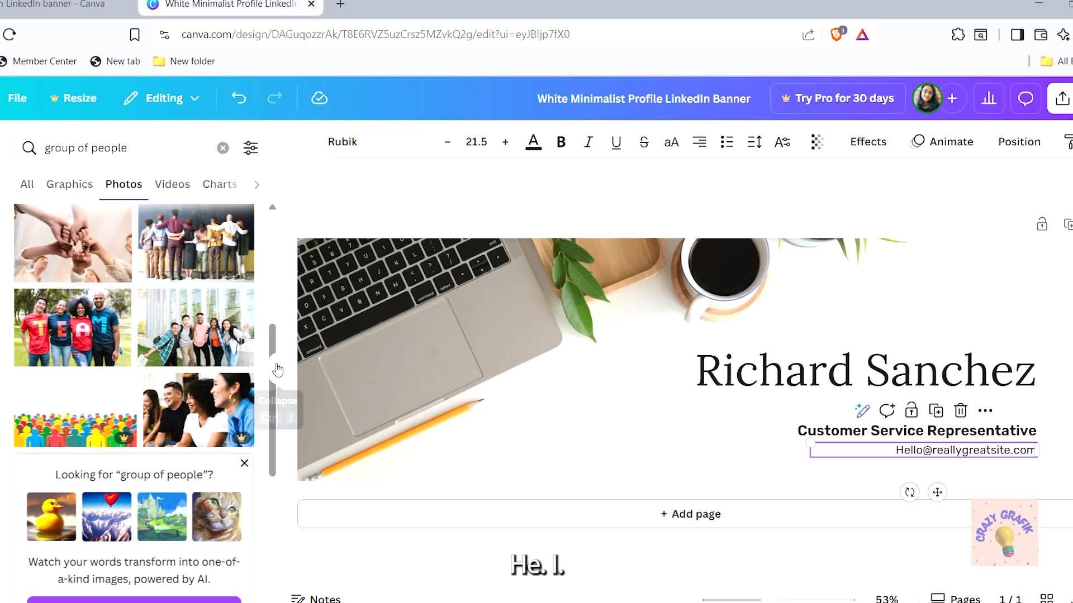
pyautogui.moveTo(272, 417); pyautogui.dragTo(271, 285)
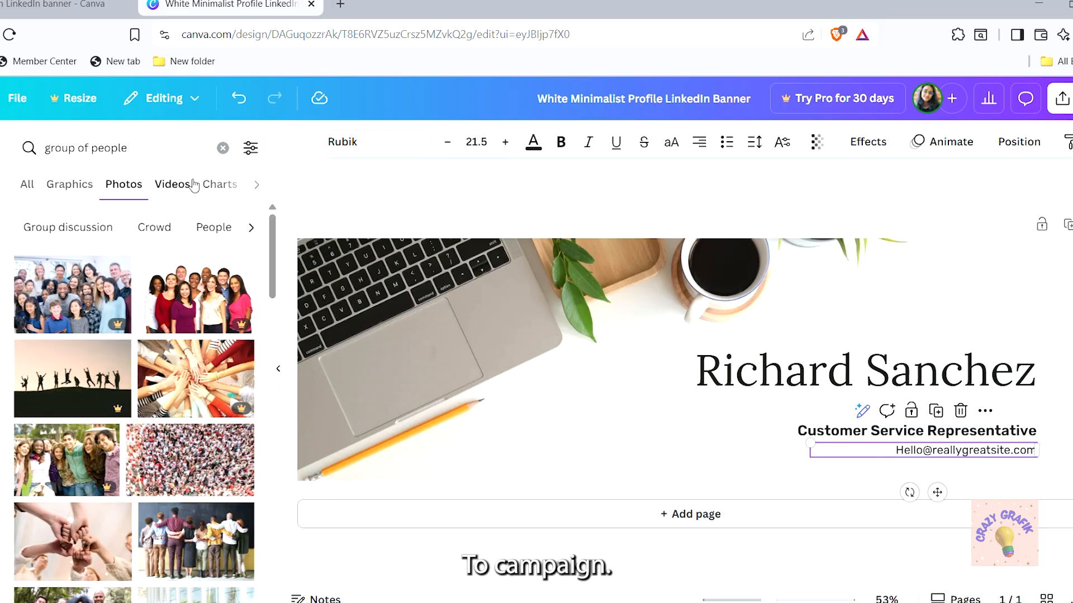
pyautogui.moveTo(269, 279); pyautogui.dragTo(274, 452)
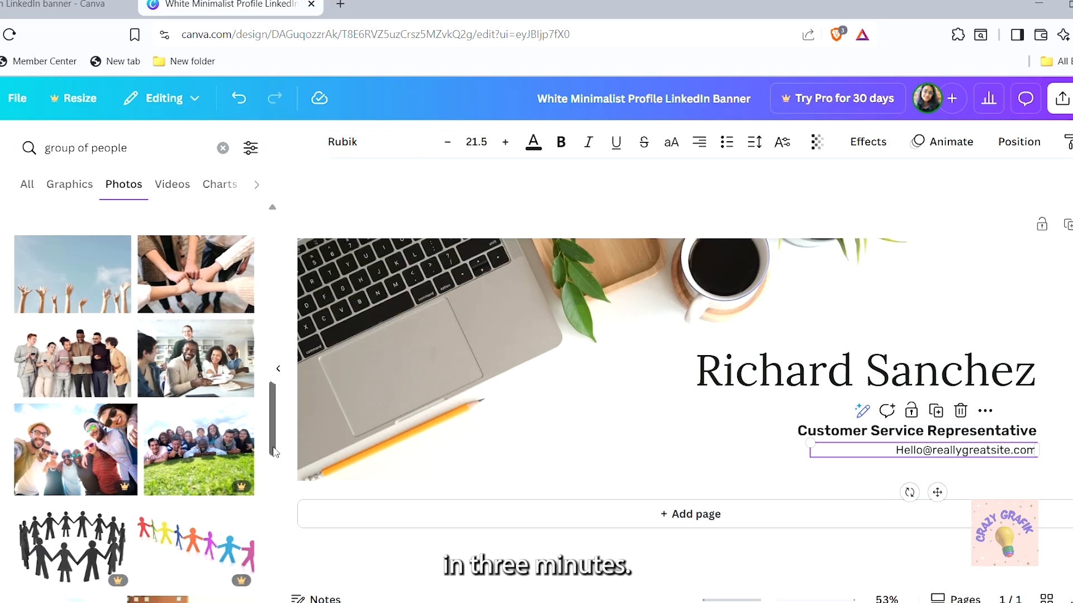
pyautogui.click(63, 362)
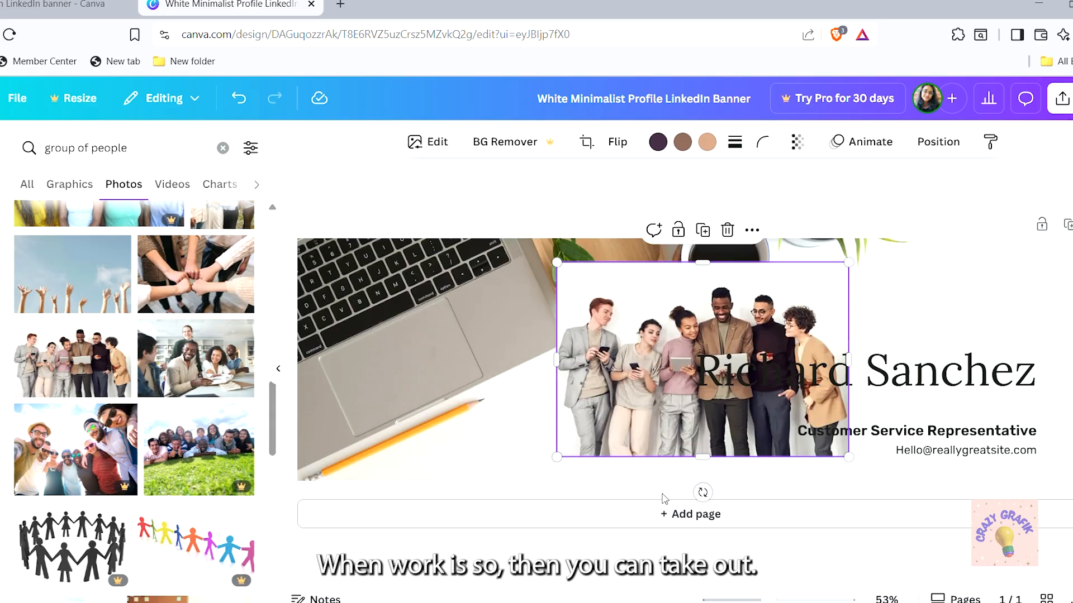
# Drag the team photo left over the laptop and enlarge it from its top-right corner
pyautogui.click(409, 336)
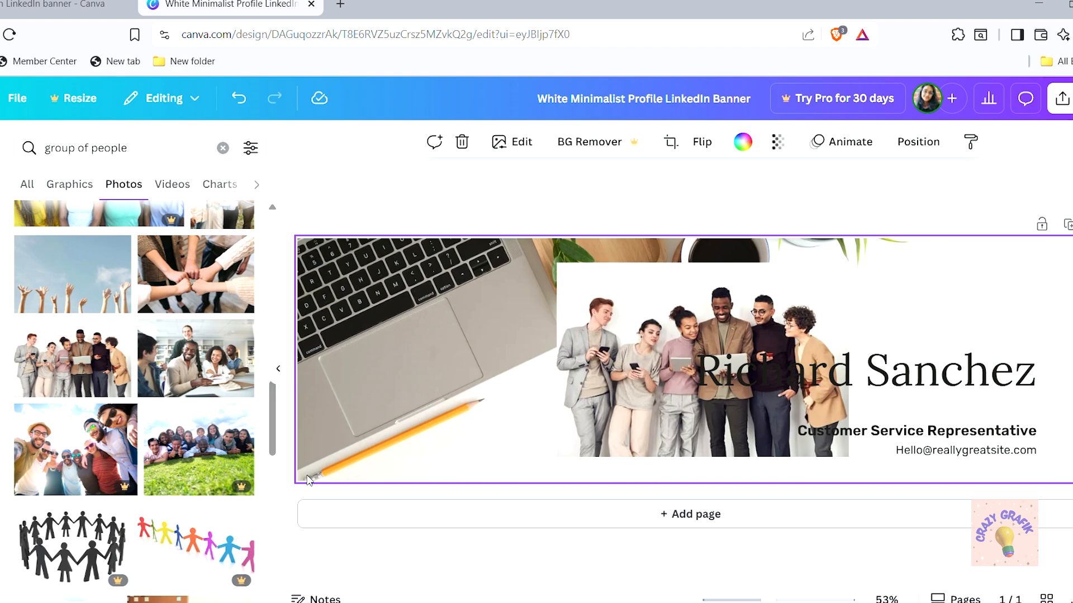
pyautogui.moveTo(294, 486); pyautogui.dragTo(365, 444)
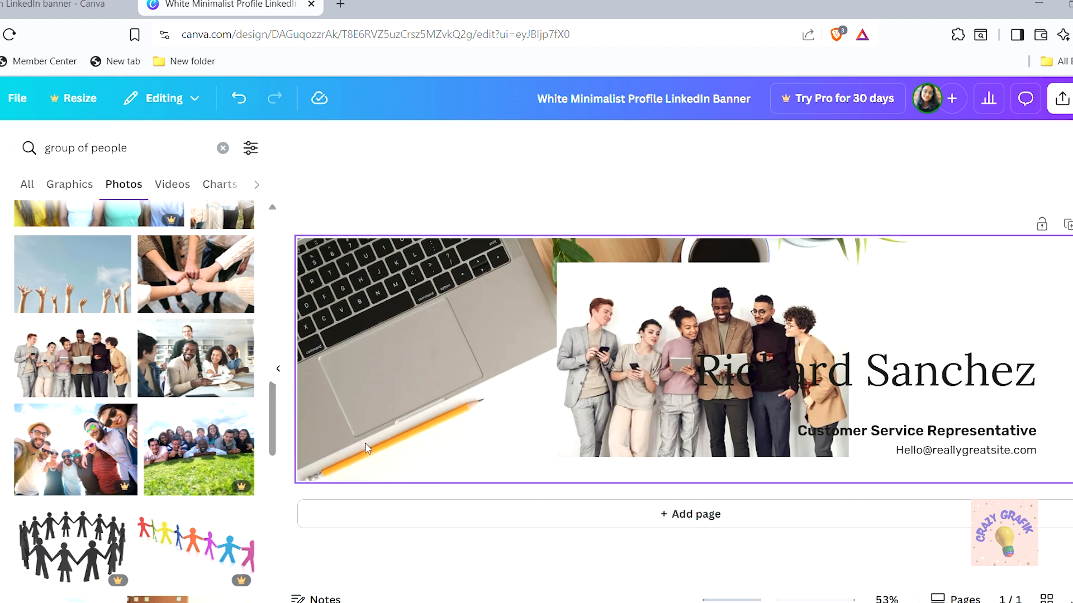
pyautogui.moveTo(970, 296); pyautogui.dragTo(827, 427)
pyautogui.click(529, 322)
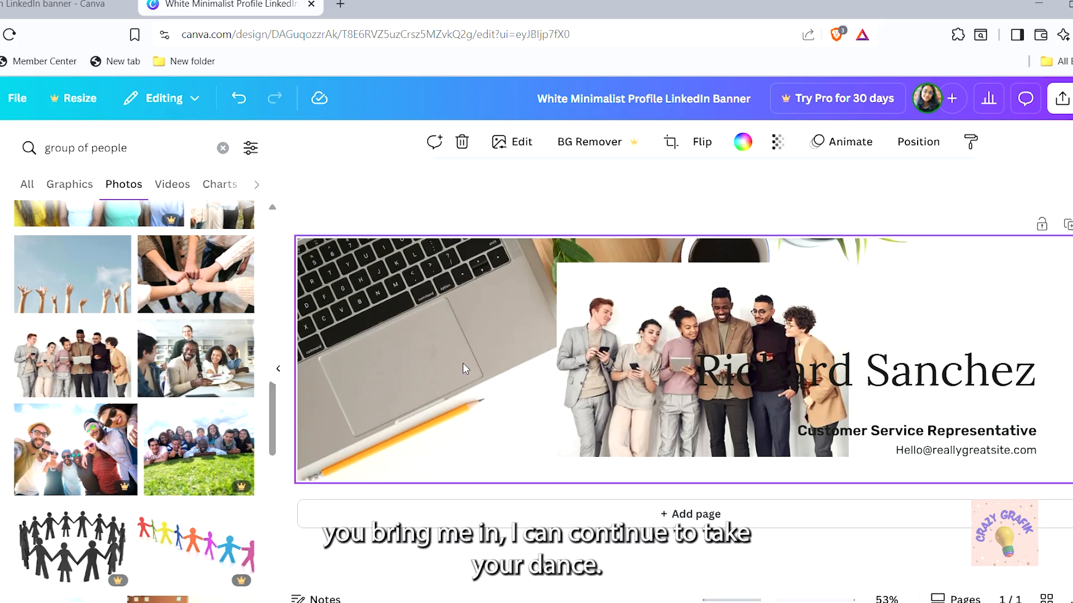
pyautogui.click(726, 374)
pyautogui.moveTo(640, 434); pyautogui.dragTo(381, 458)
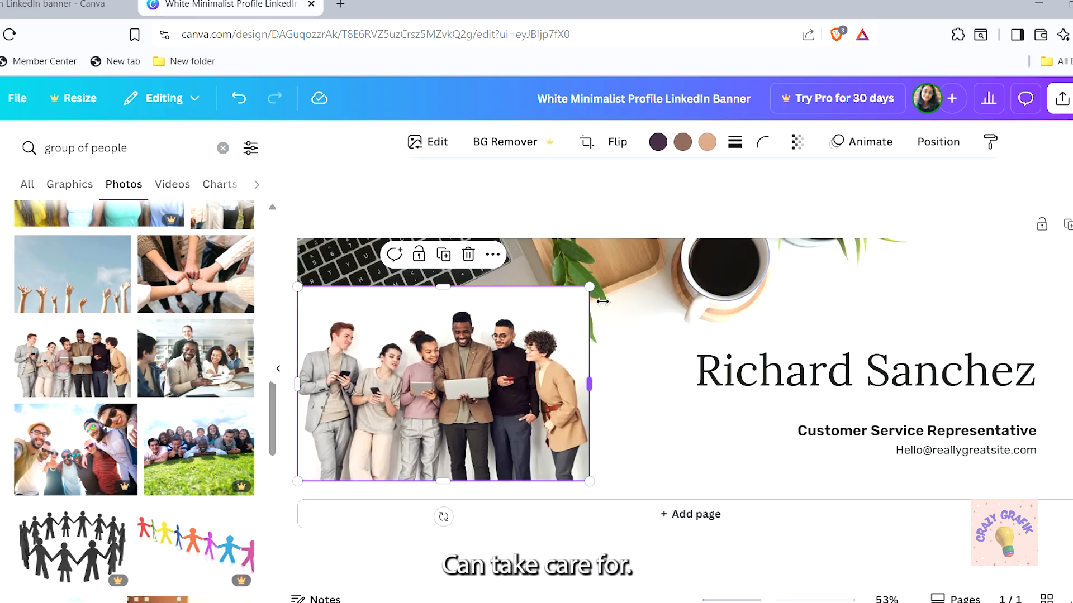
pyautogui.moveTo(591, 288); pyautogui.dragTo(670, 244)
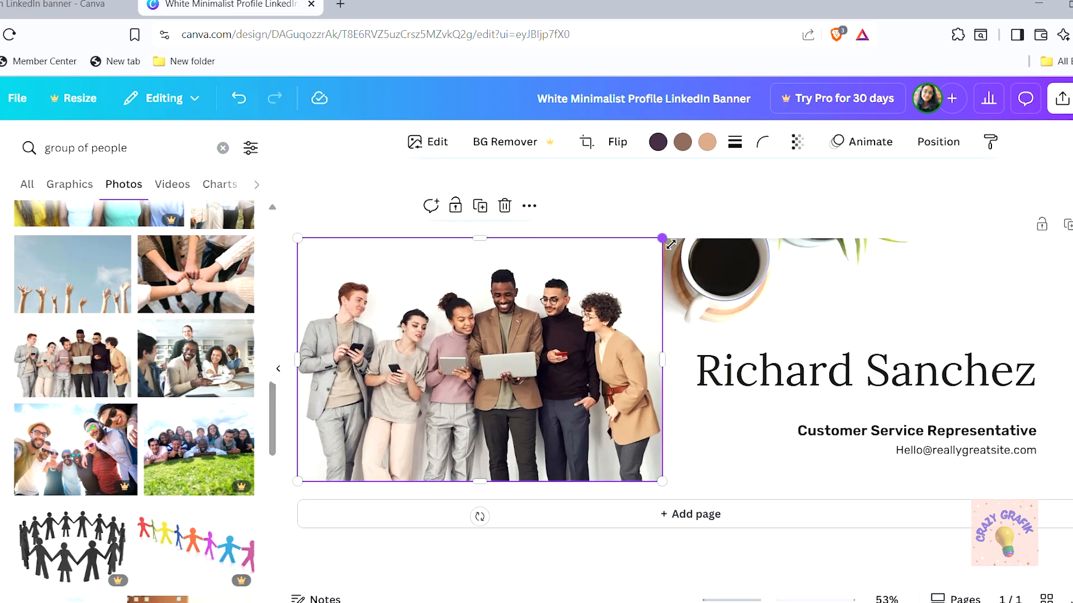
pyautogui.click(725, 438)
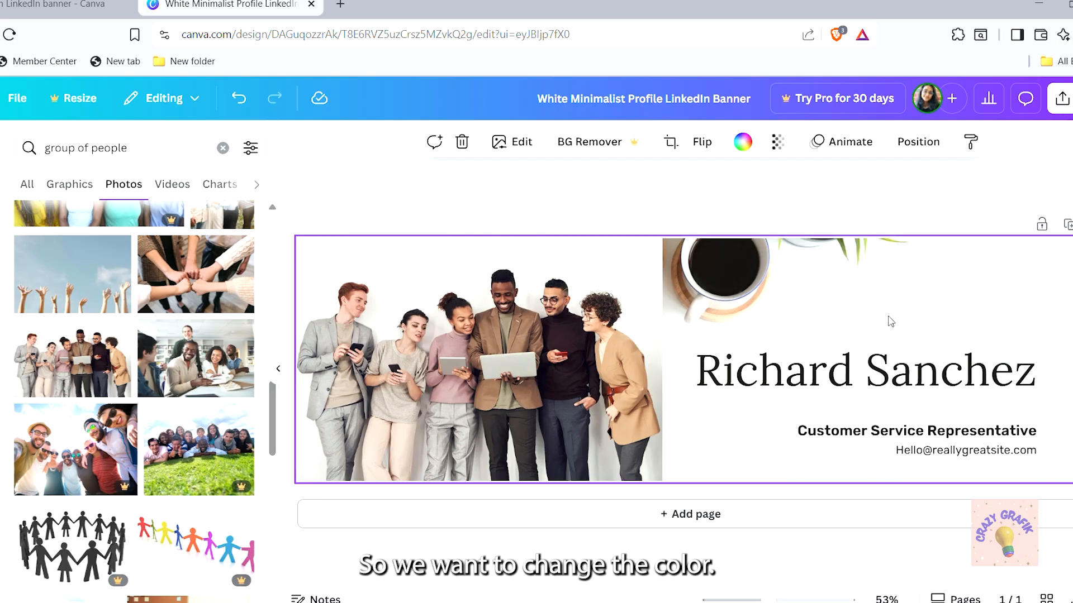
pyautogui.click(635, 288)
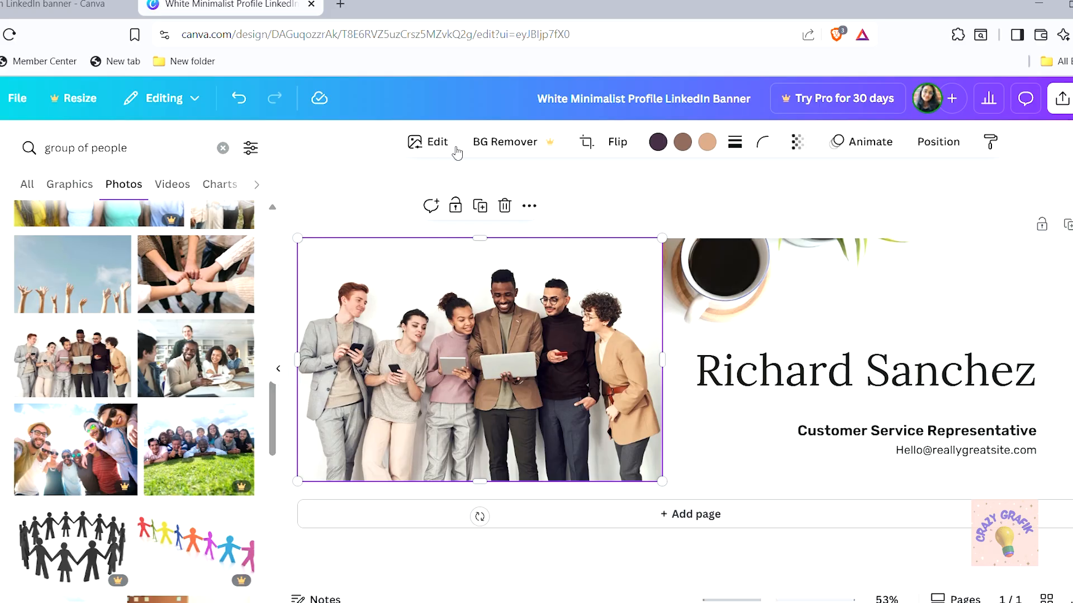
pyautogui.click(951, 328)
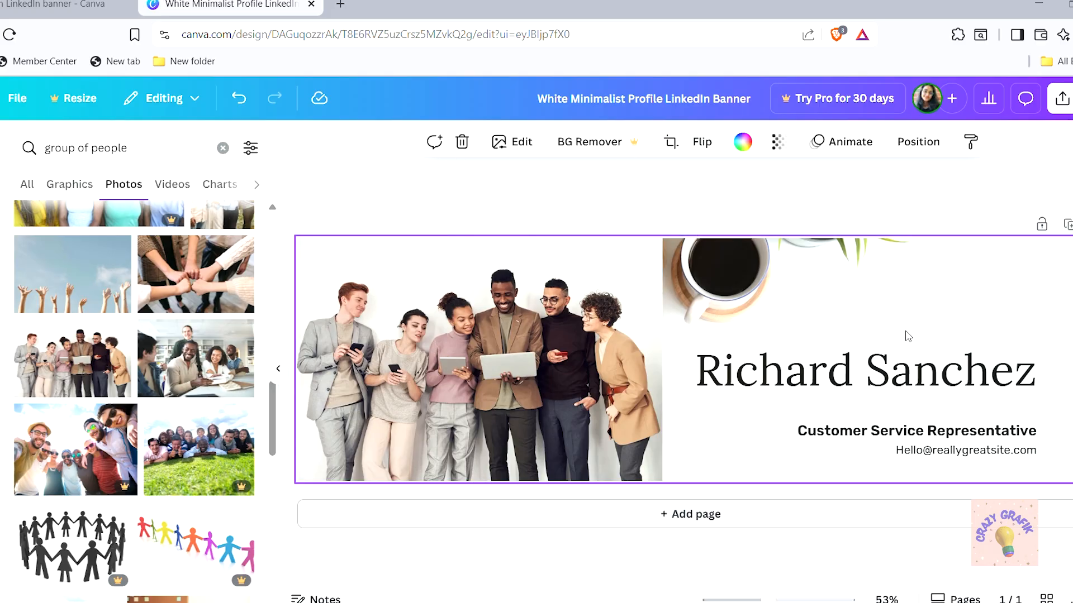
# Set the banner background to the white swatch from the photo's colours
pyautogui.click(742, 142)
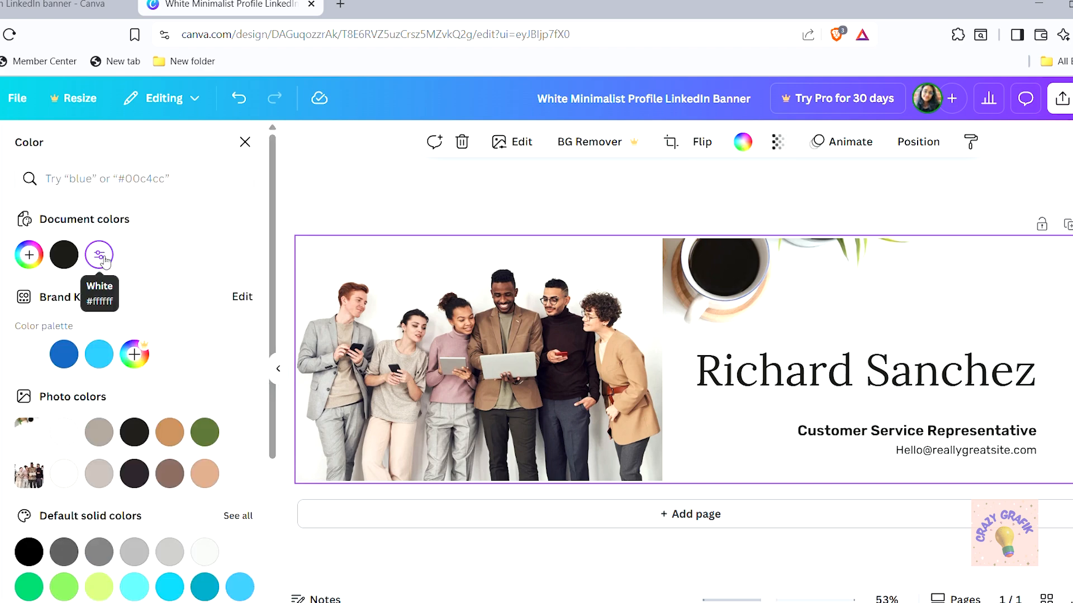
pyautogui.click(36, 364)
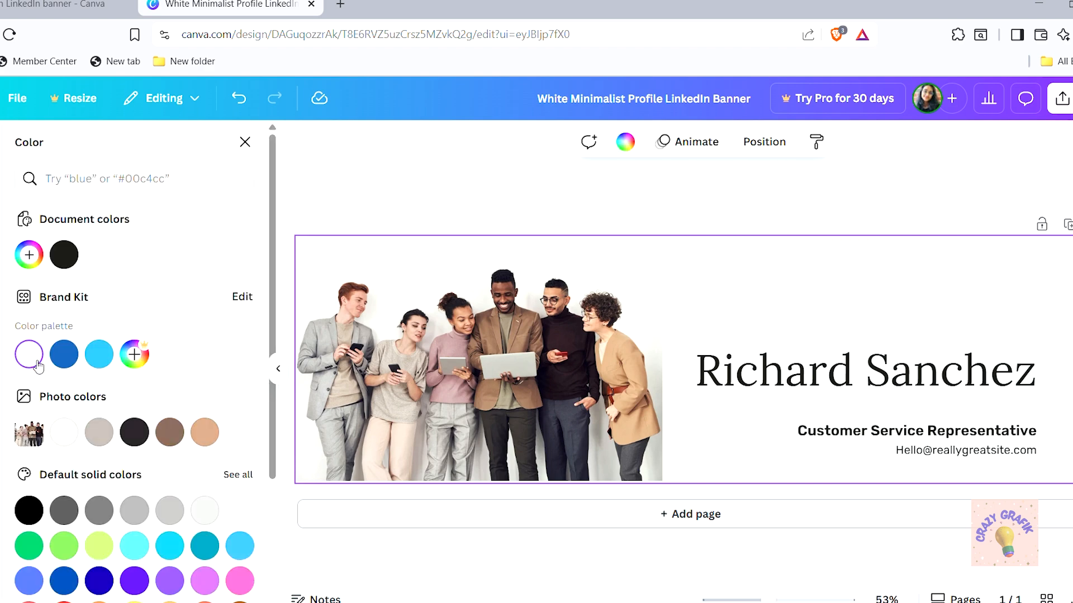
pyautogui.hotkey('ctrl', 'z')
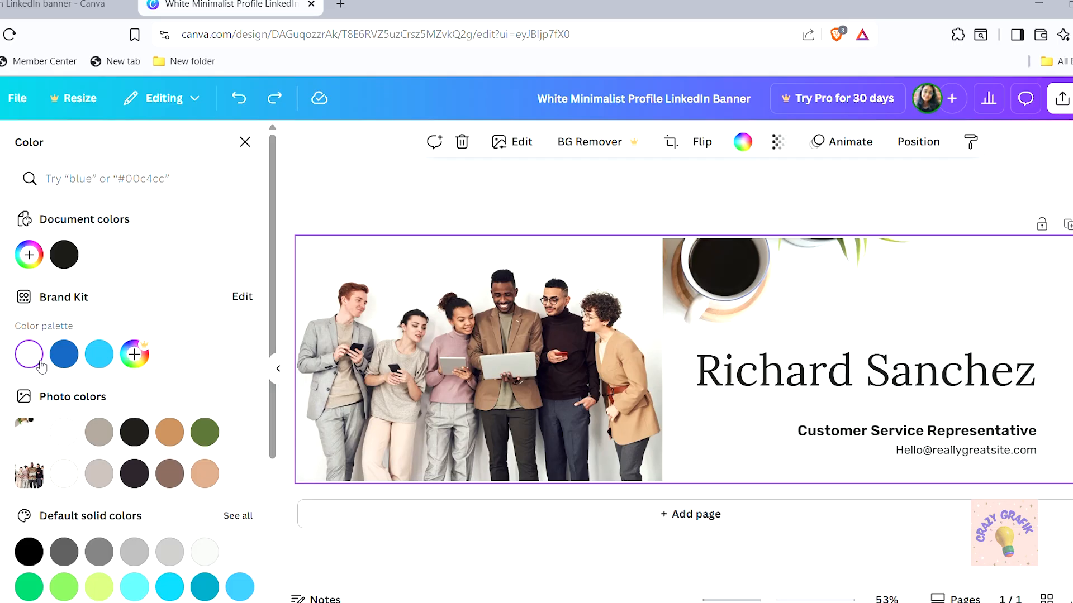
pyautogui.moveTo(272, 273); pyautogui.dragTo(272, 355)
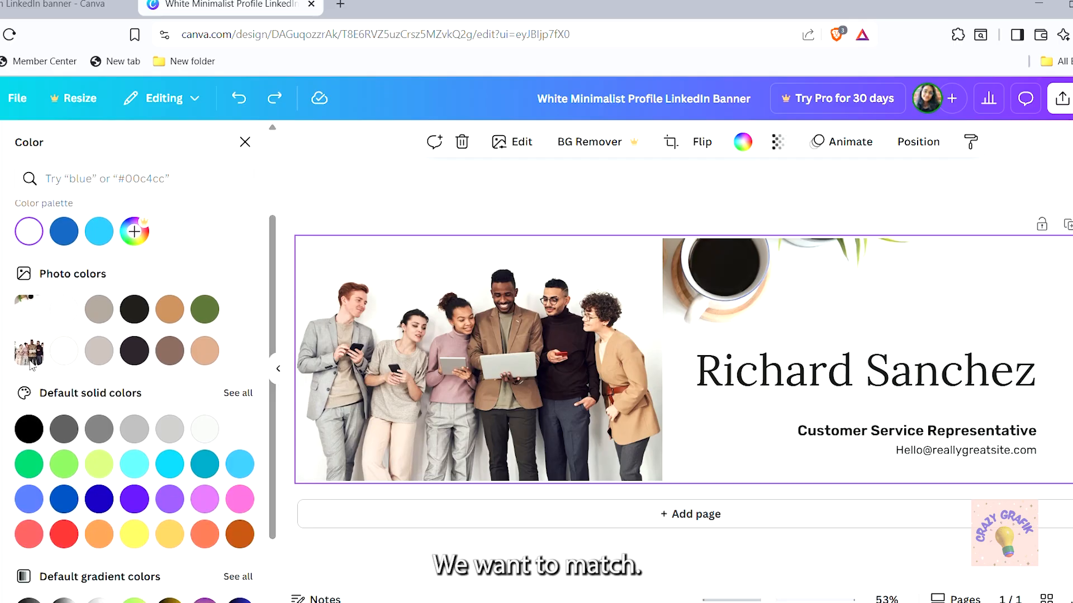
pyautogui.click(61, 356)
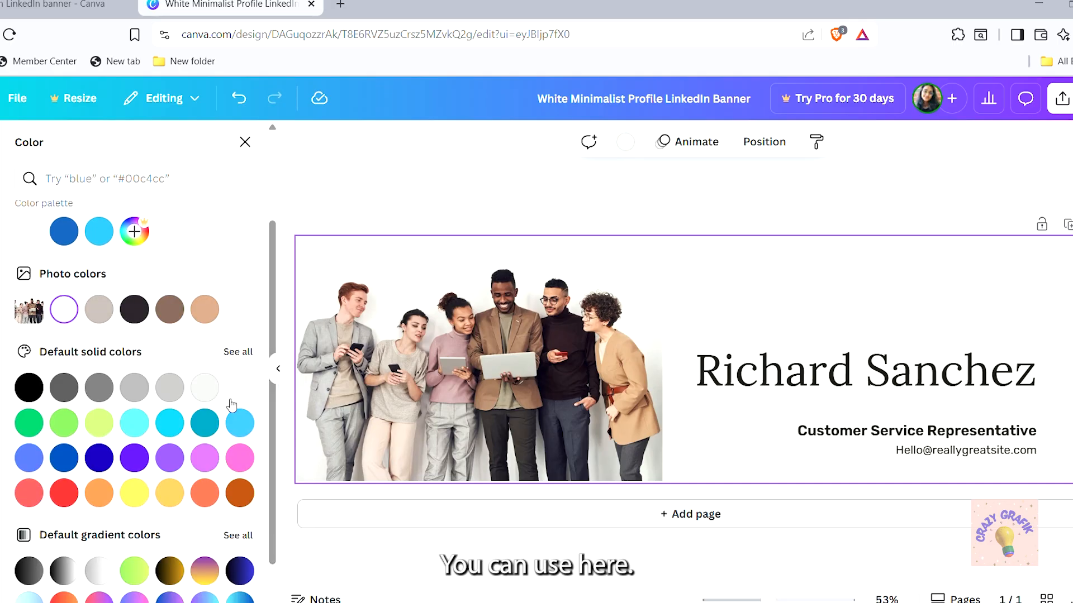
pyautogui.click(101, 312)
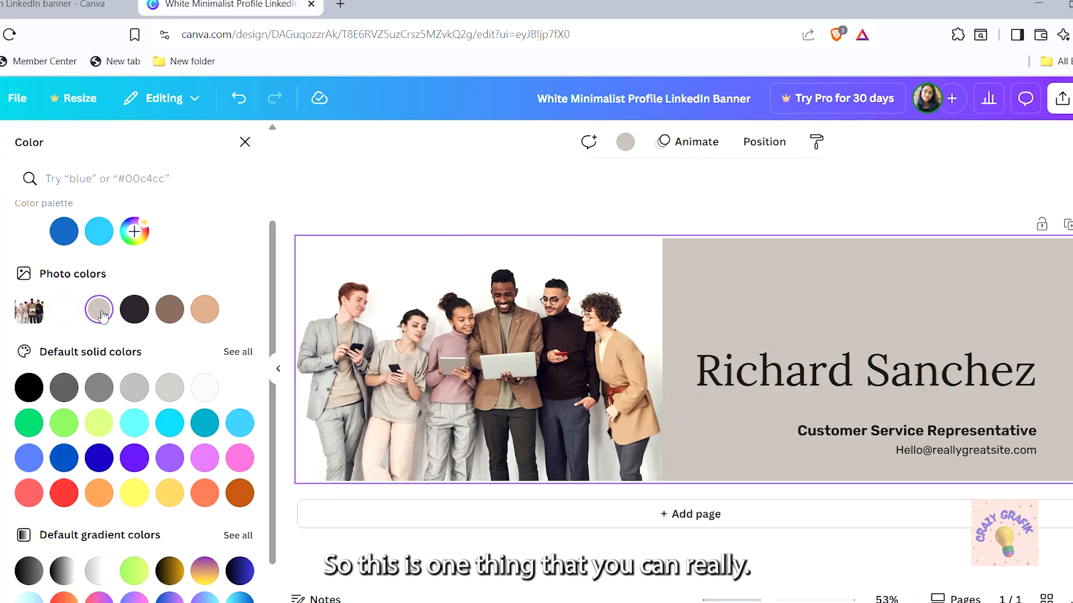
pyautogui.click(64, 310)
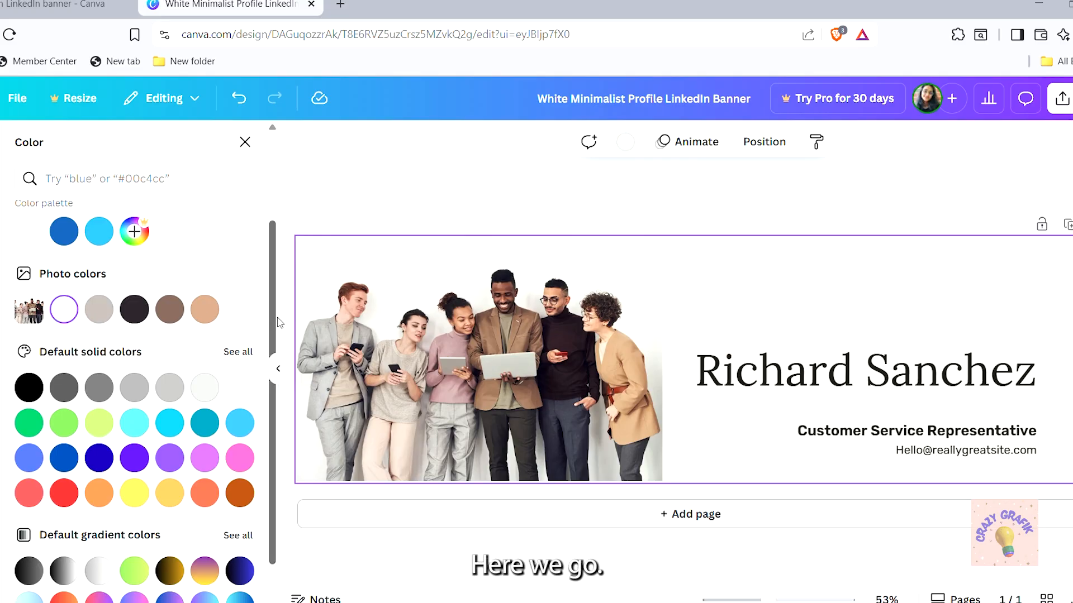
pyautogui.moveTo(270, 327); pyautogui.dragTo(268, 250)
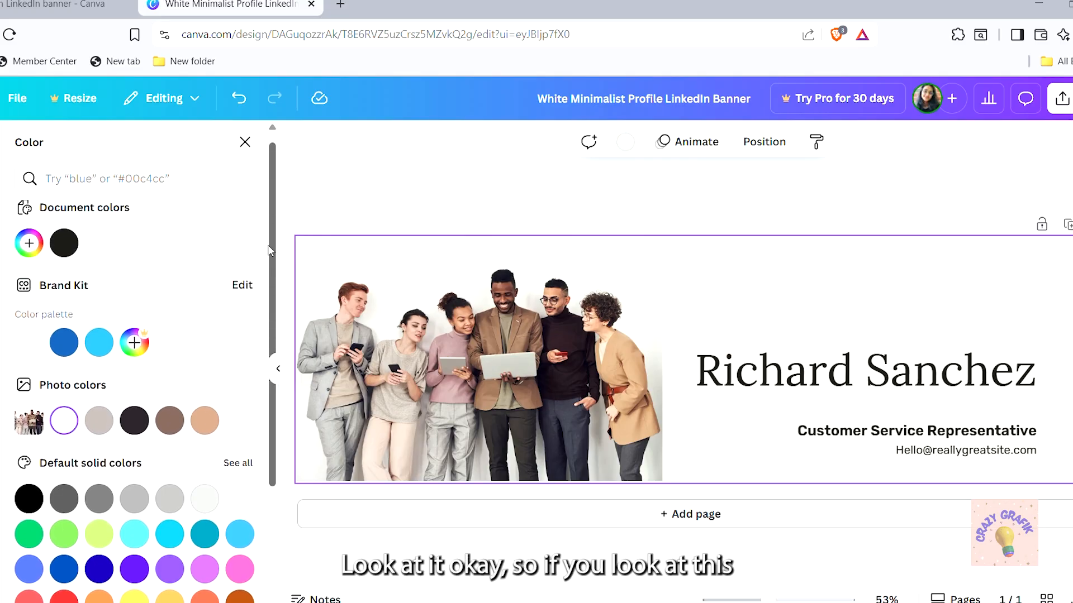
pyautogui.click(245, 142)
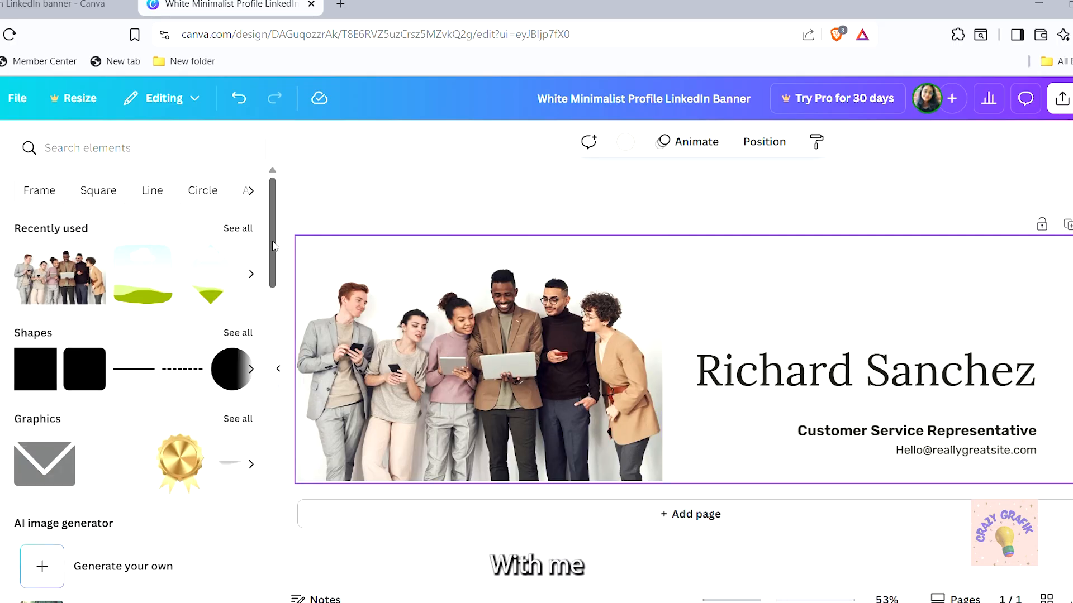
pyautogui.scroll(-5, 275, 246)
pyautogui.scroll(5, 275, 246)
# Search Elements for 'emails', then switch the search to 'customer service'
pyautogui.click(63, 157)
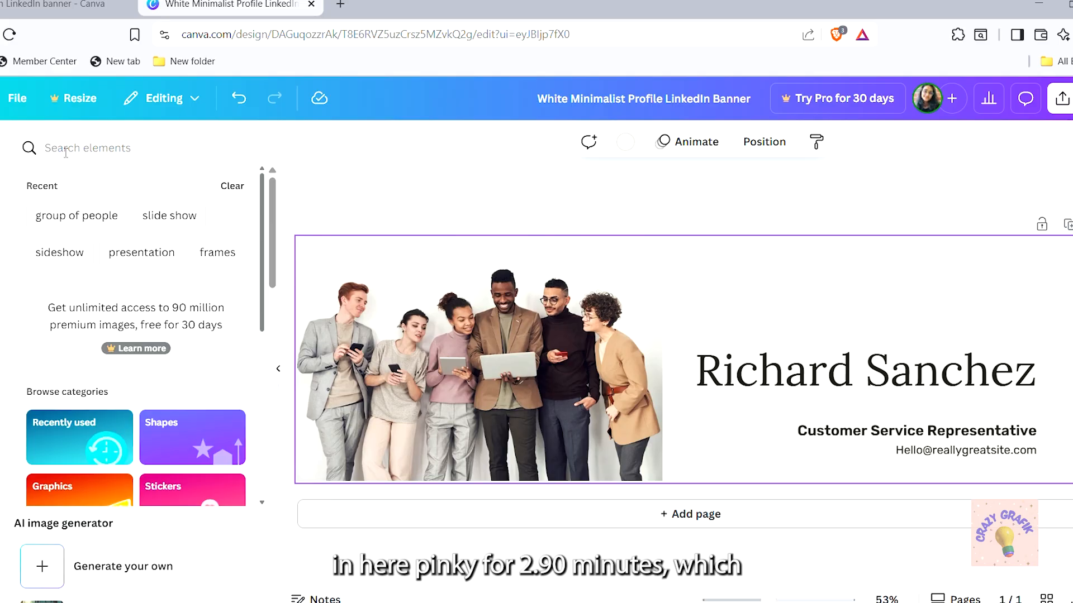
pyautogui.write('emails')
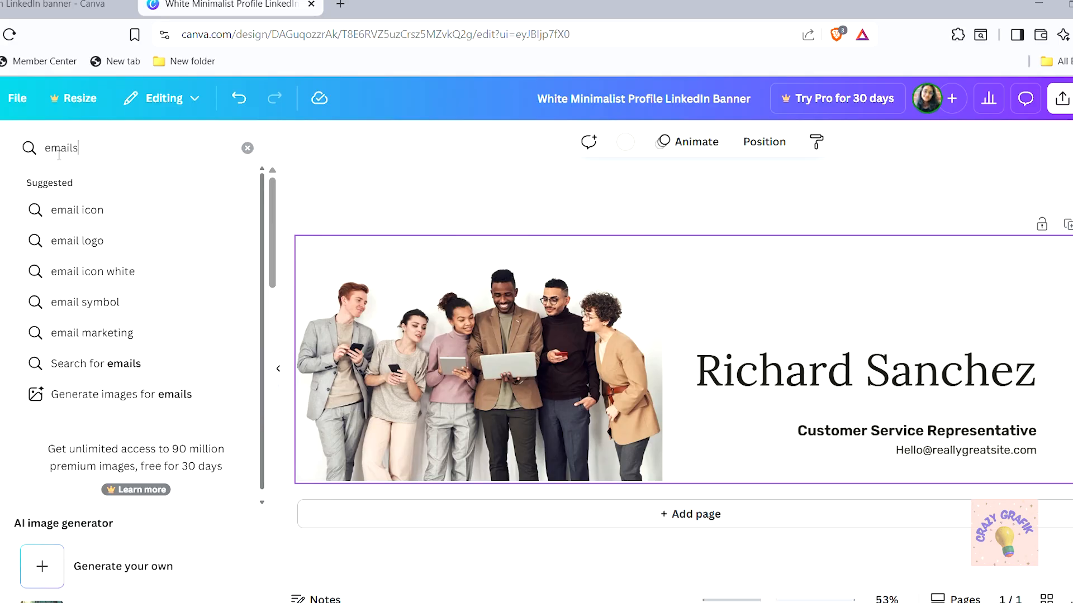
pyautogui.press('Return')
pyautogui.click(103, 152)
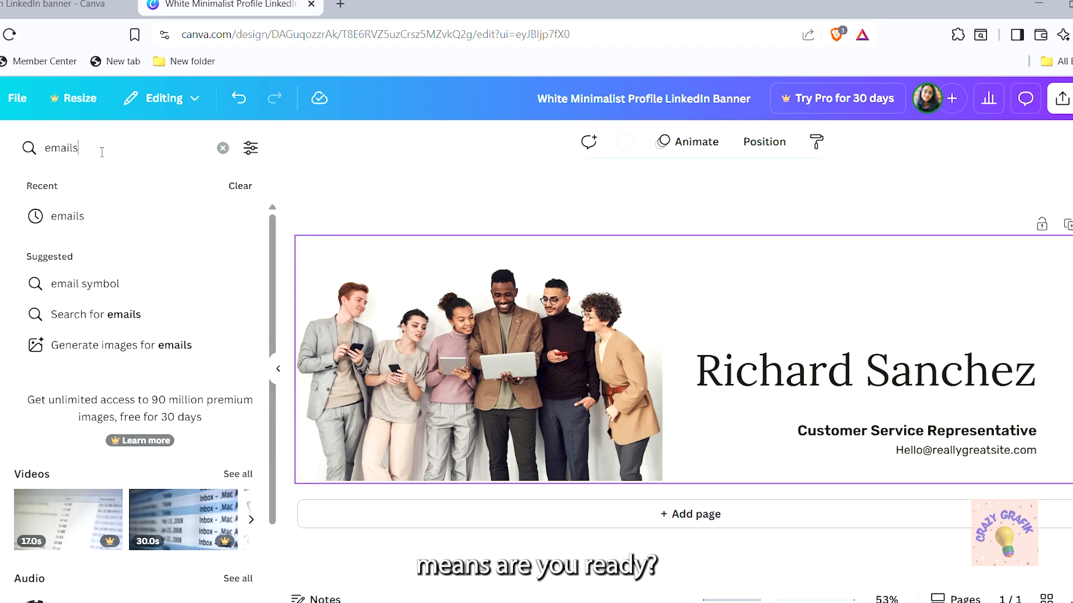
pyautogui.press('BackSpace')
pyautogui.press('BackSpace')
pyautogui.press('BackSpace')
pyautogui.press('BackSpace')
pyautogui.press('BackSpace')
pyautogui.press('BackSpace')
pyautogui.write('customer')
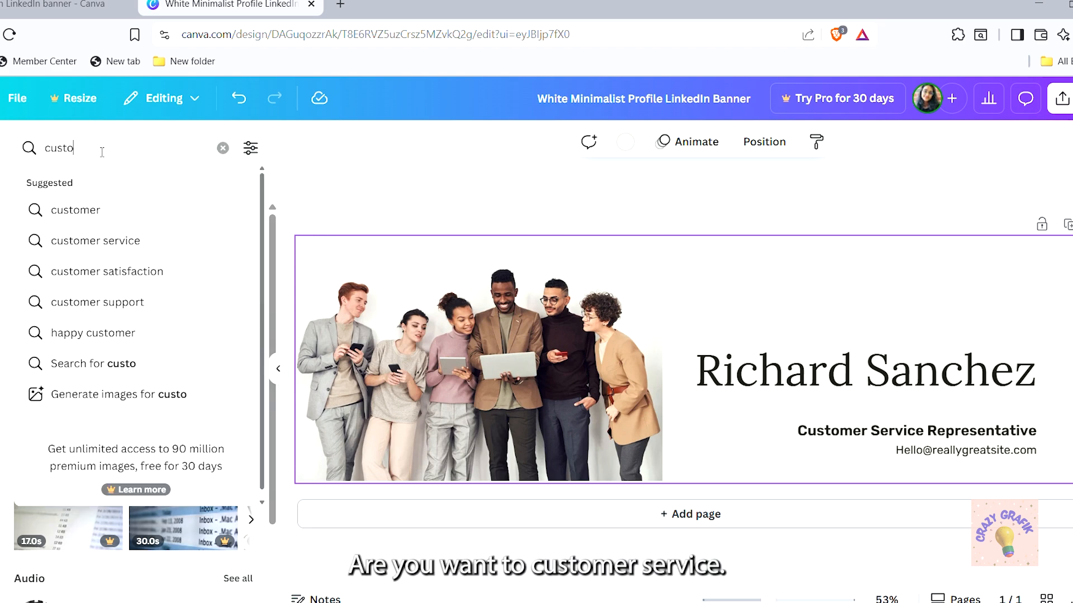
pyautogui.click(120, 245)
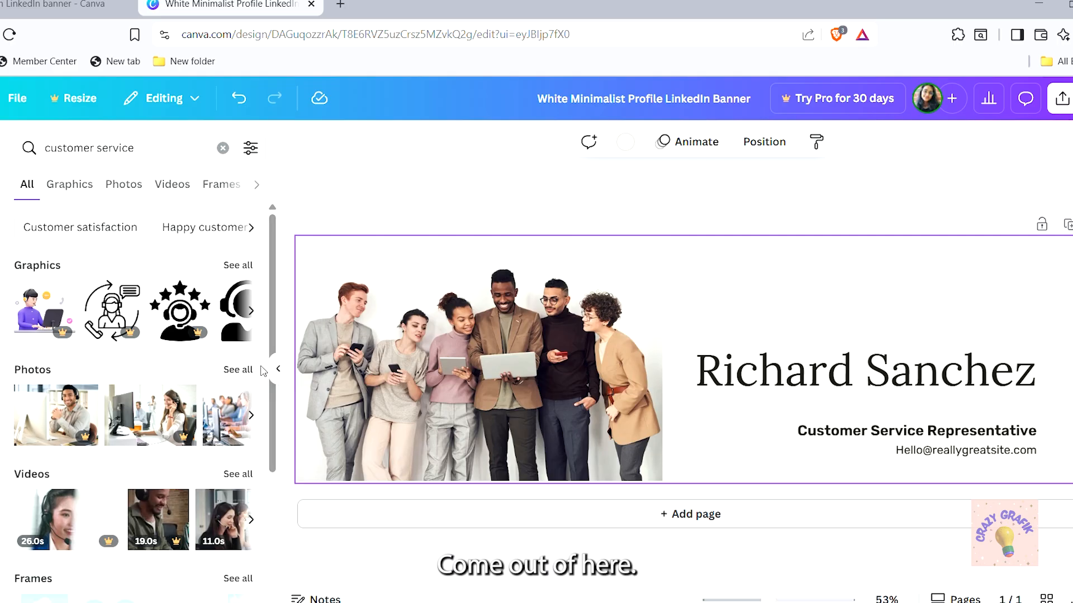
# Browse all customer service representative photos, then clear that search
pyautogui.click(143, 159)
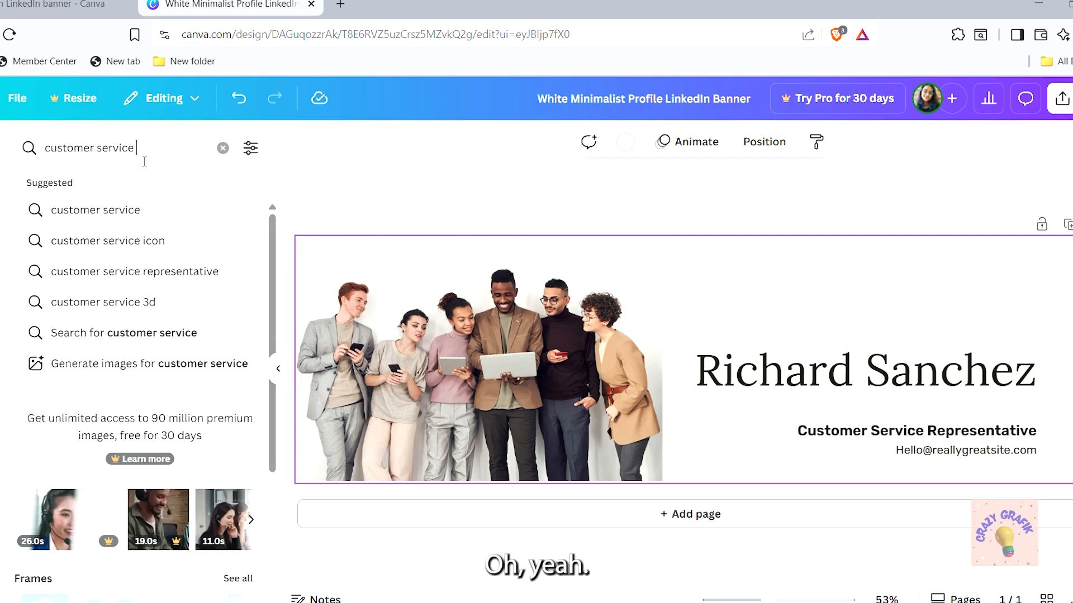
pyautogui.write('re')
pyautogui.click(206, 213)
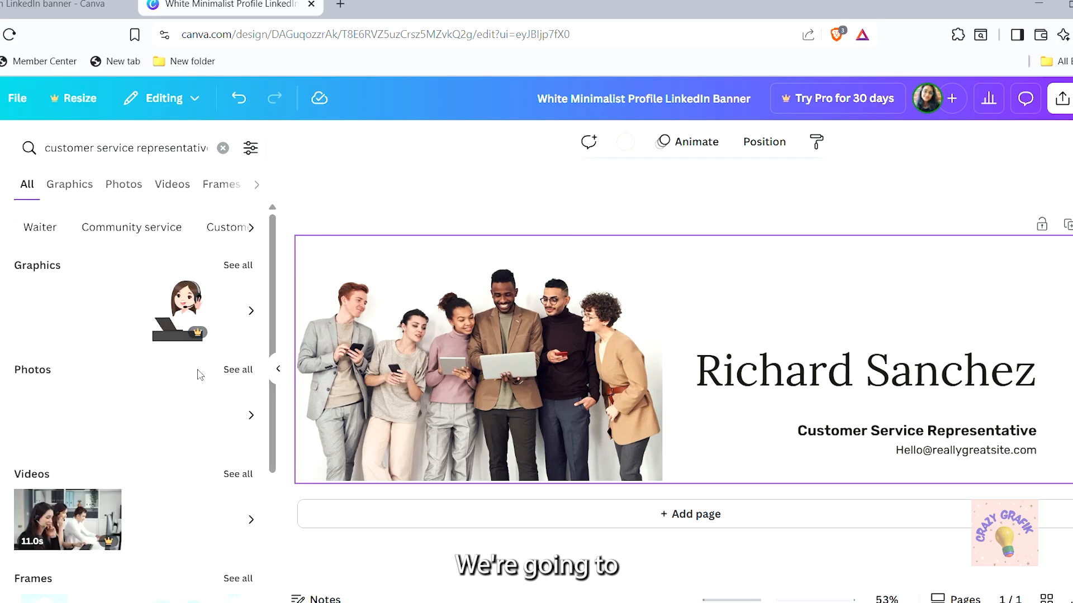
pyautogui.click(239, 371)
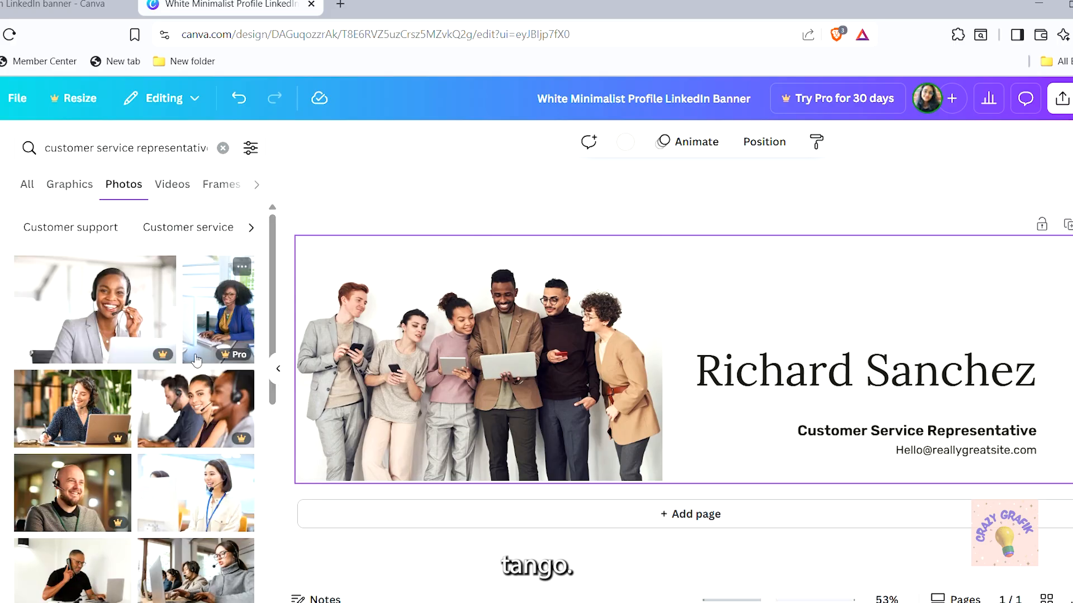
pyautogui.scroll(-5, 179, 425)
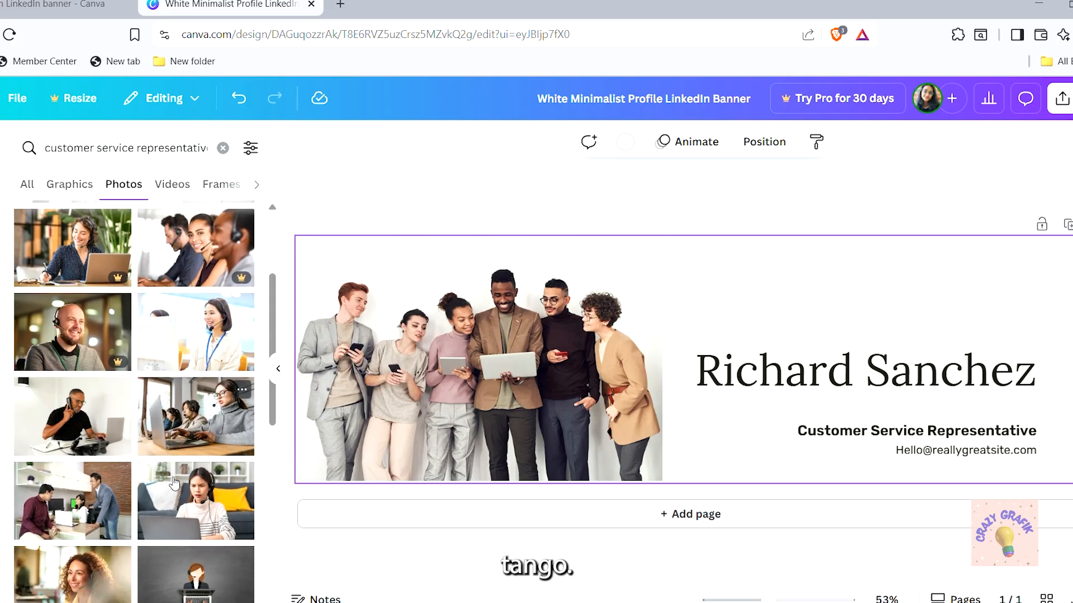
pyautogui.scroll(-5, 170, 481)
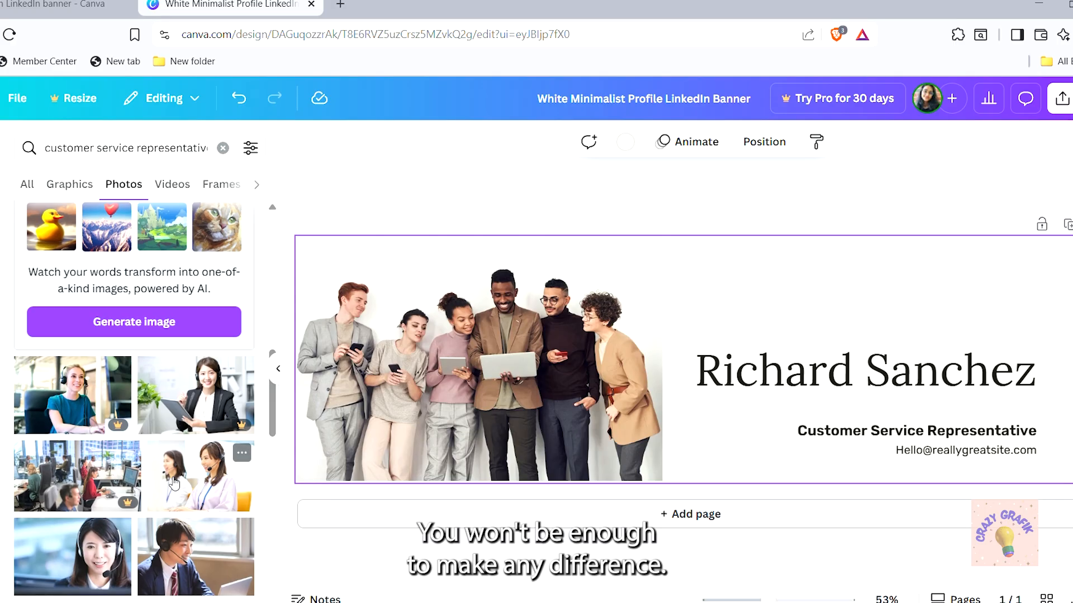
pyautogui.scroll(-2, 174, 483)
pyautogui.scroll(6, 181, 335)
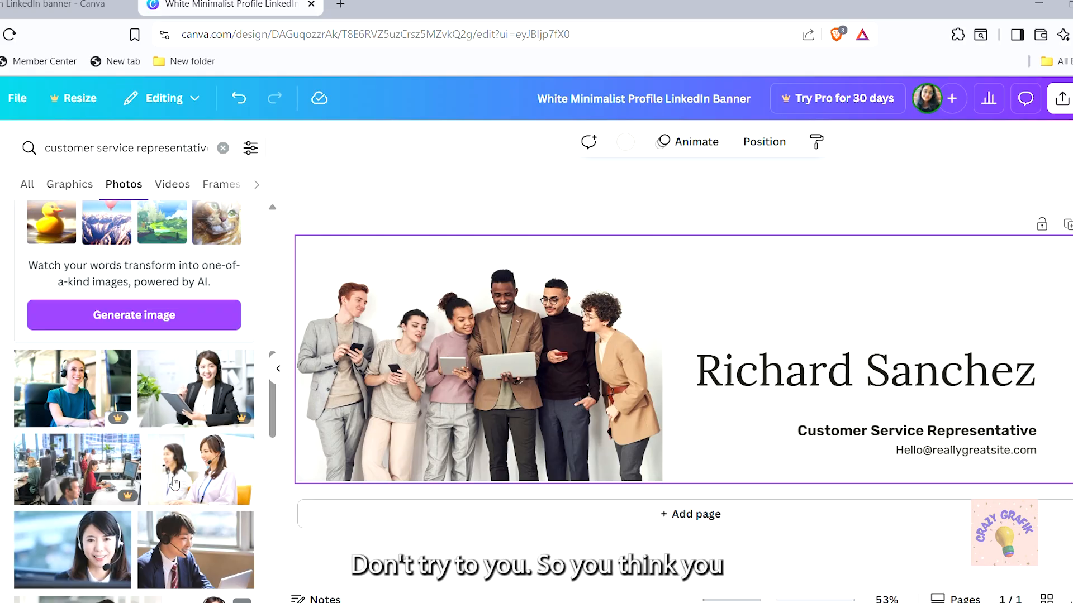
pyautogui.click(223, 147)
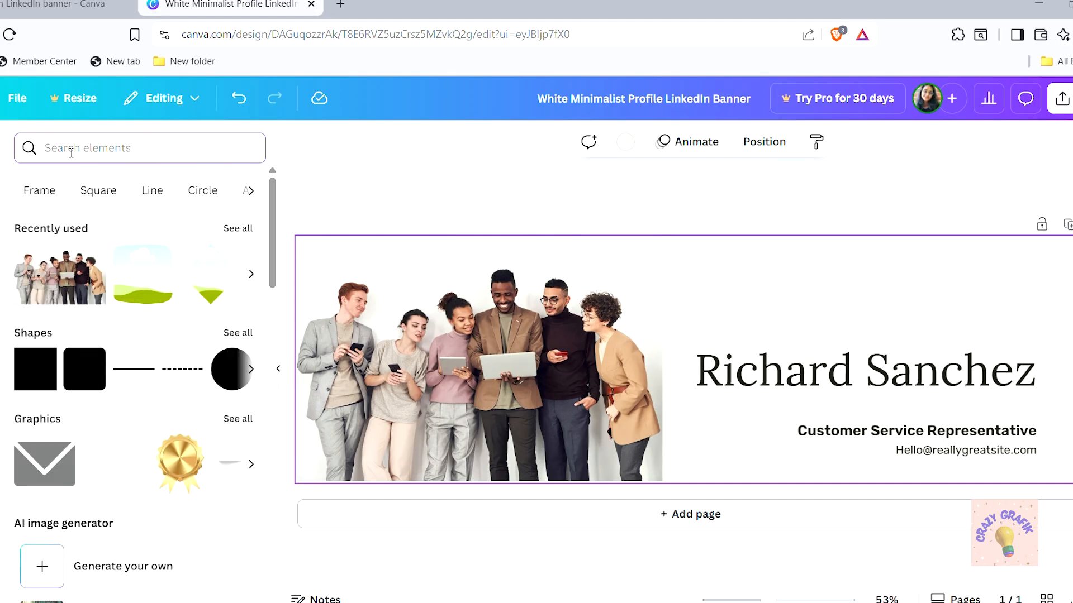
# Search Elements for 'email' and scroll through the photo results
pyautogui.click(67, 152)
pyautogui.write('emil')
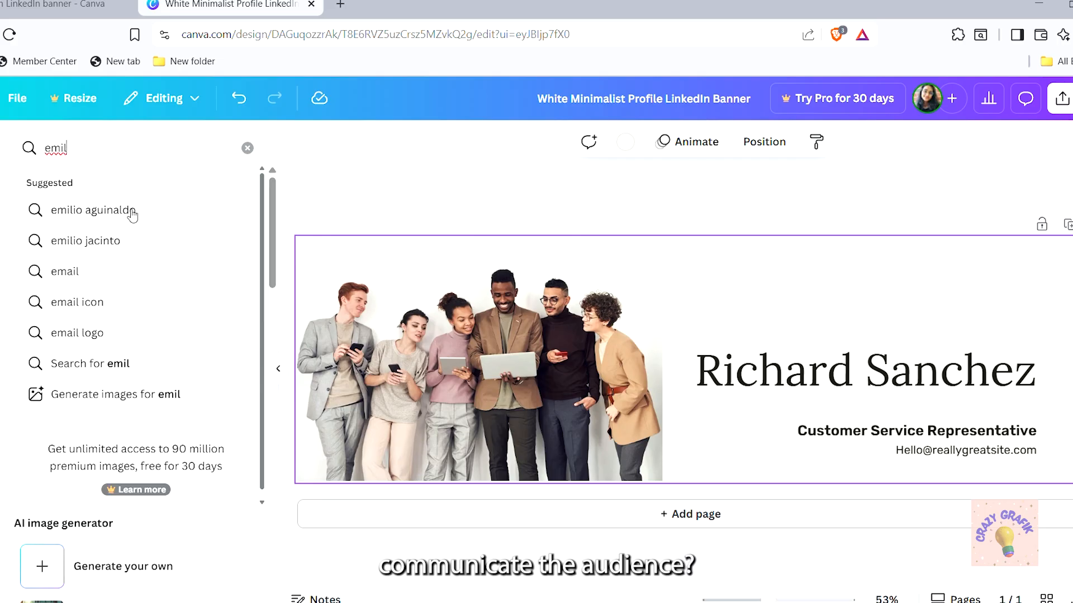
pyautogui.click(76, 273)
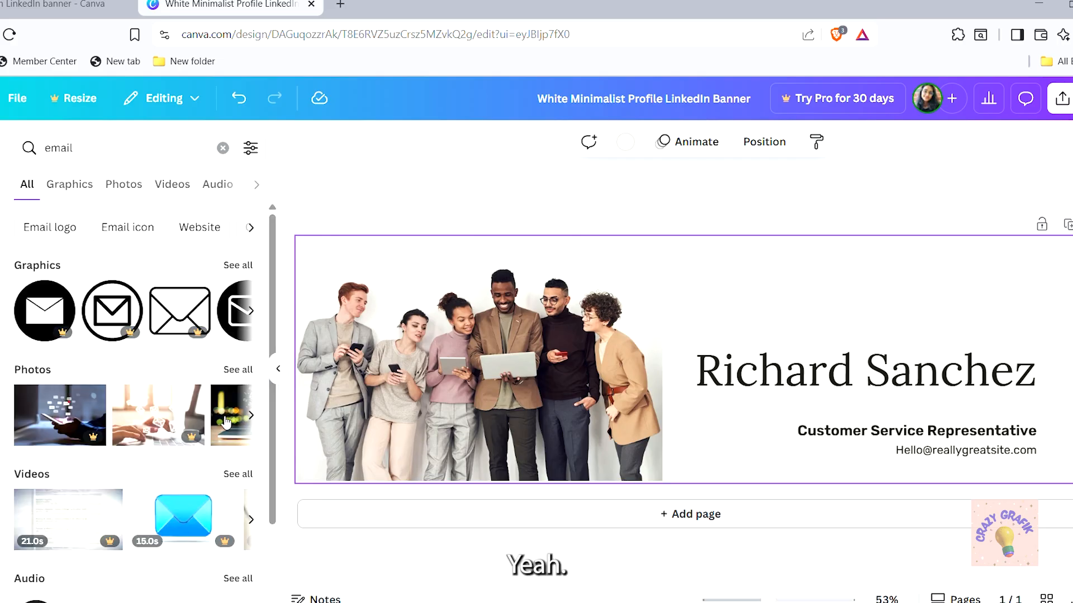
pyautogui.click(238, 370)
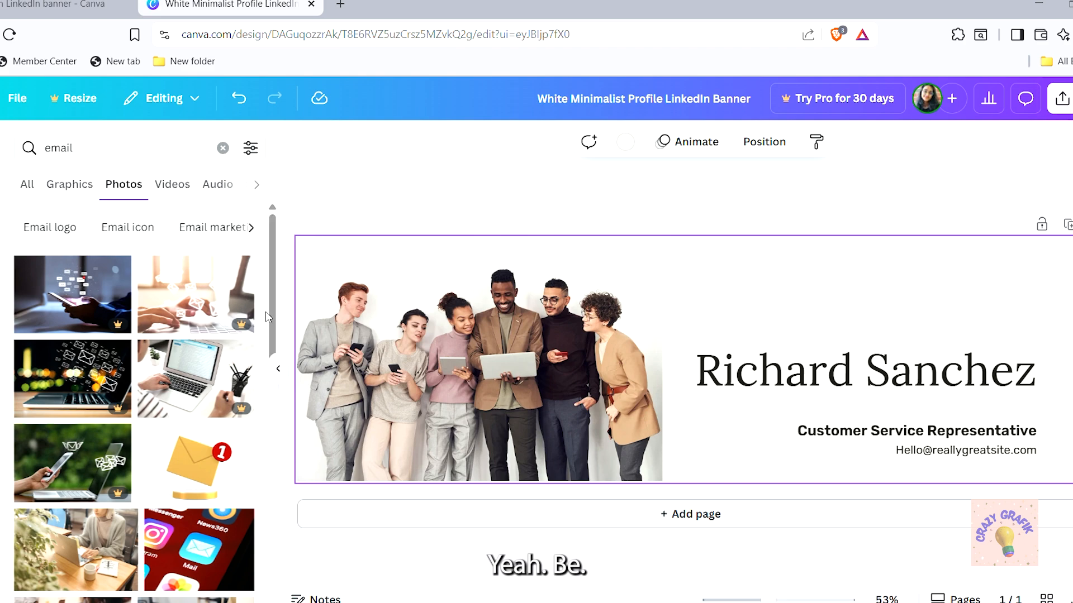
pyautogui.scroll(-3, 273, 358)
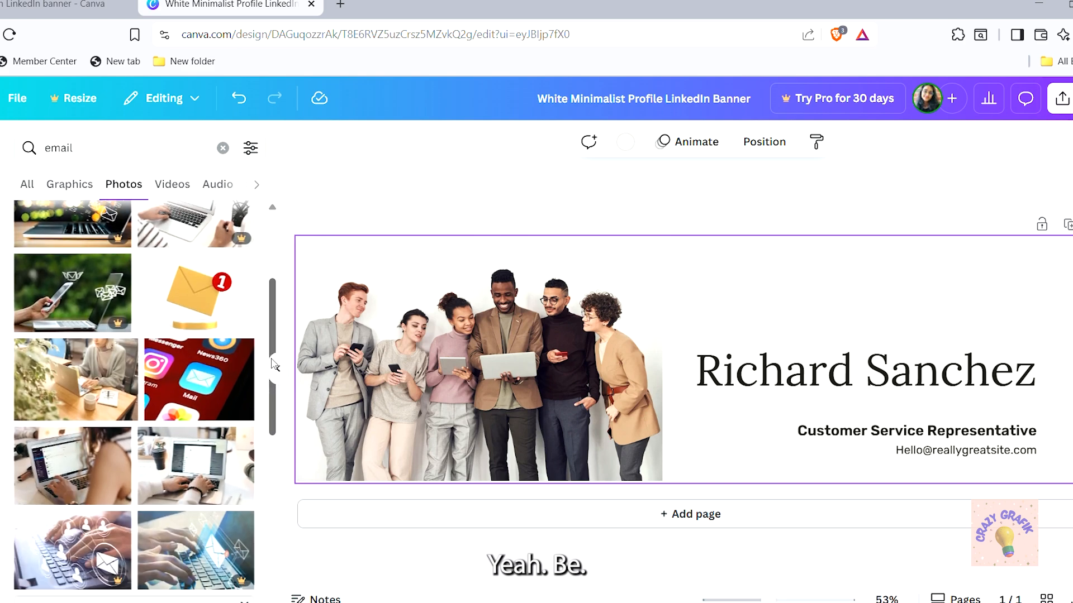
pyautogui.moveTo(274, 366); pyautogui.dragTo(274, 522)
pyautogui.moveTo(273, 476); pyautogui.dragTo(273, 542)
pyautogui.scroll(-2, 273, 540)
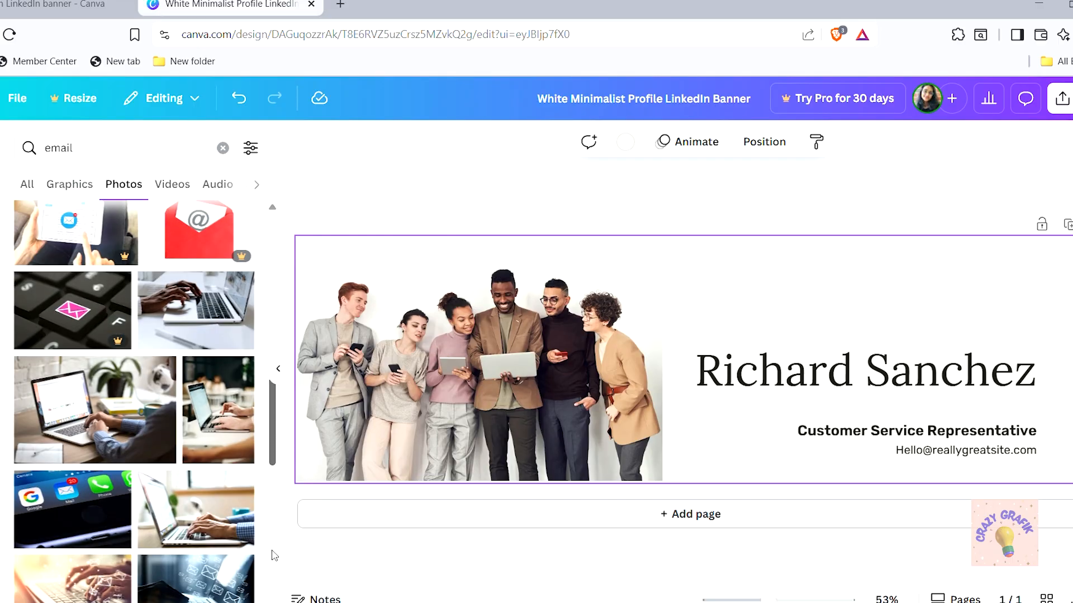
pyautogui.scroll(-5, 274, 441)
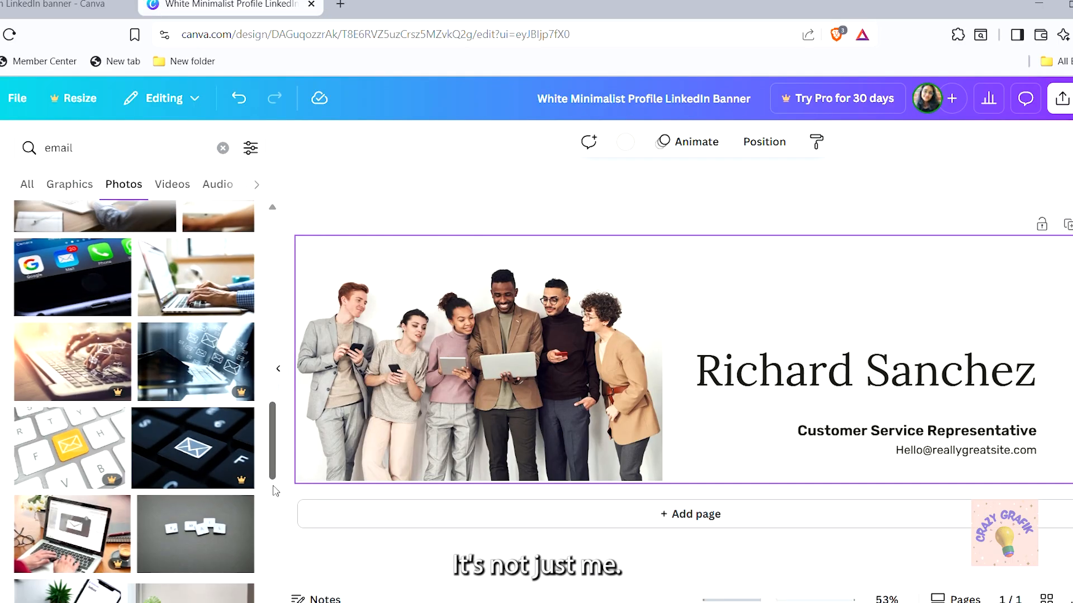
pyautogui.scroll(-1, 275, 520)
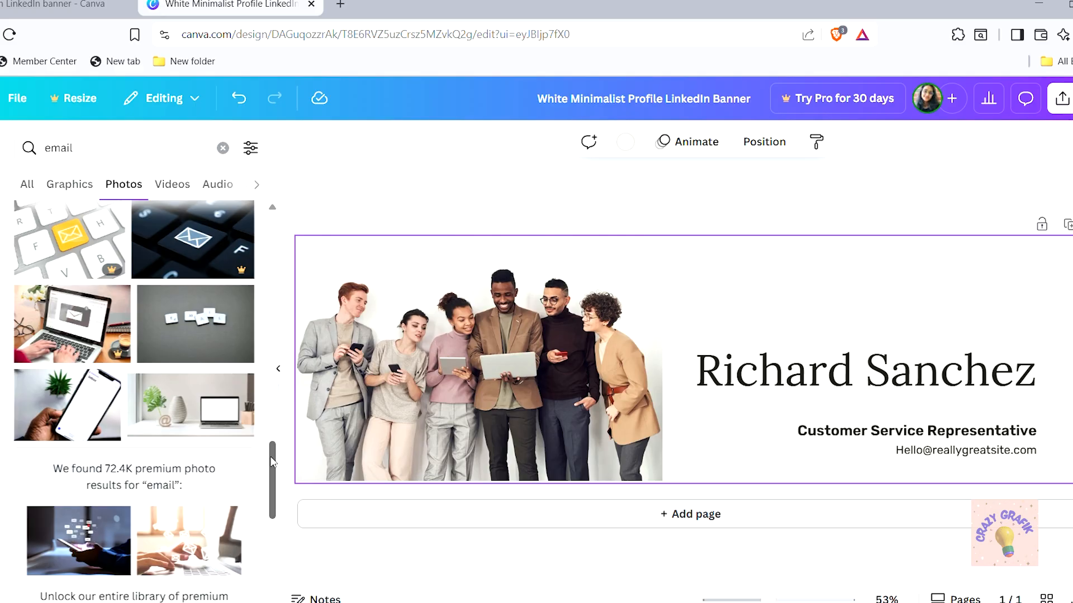
pyautogui.moveTo(272, 462); pyautogui.dragTo(272, 474)
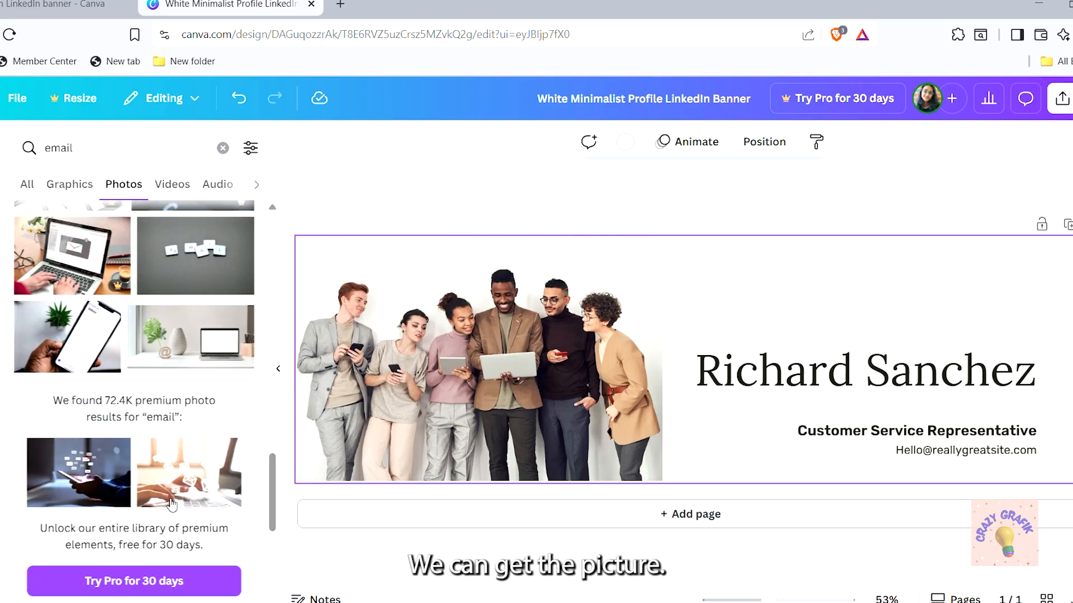
# Try replacing the team photo with a plant-and-laptop photo, then undo back to the team photo
pyautogui.click(182, 337)
pyautogui.click(408, 401)
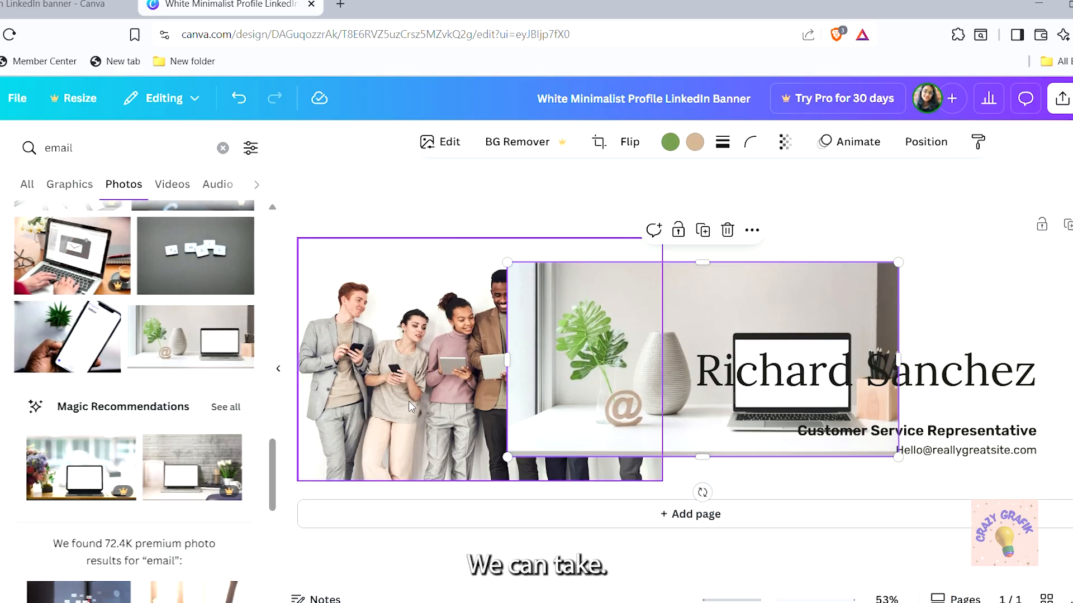
pyautogui.press('Delete')
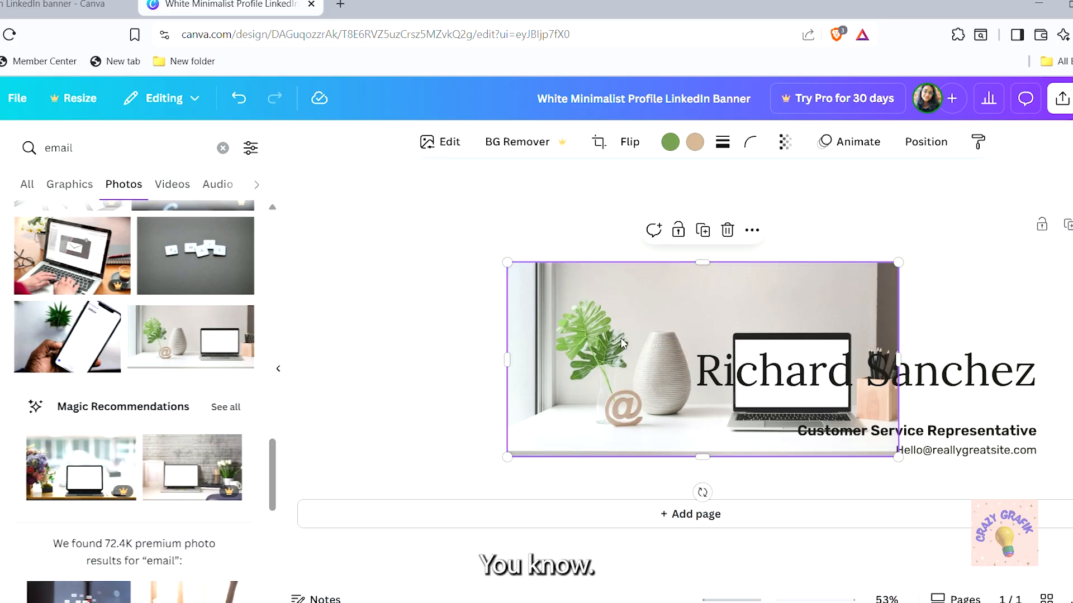
pyautogui.moveTo(629, 344); pyautogui.dragTo(419, 368)
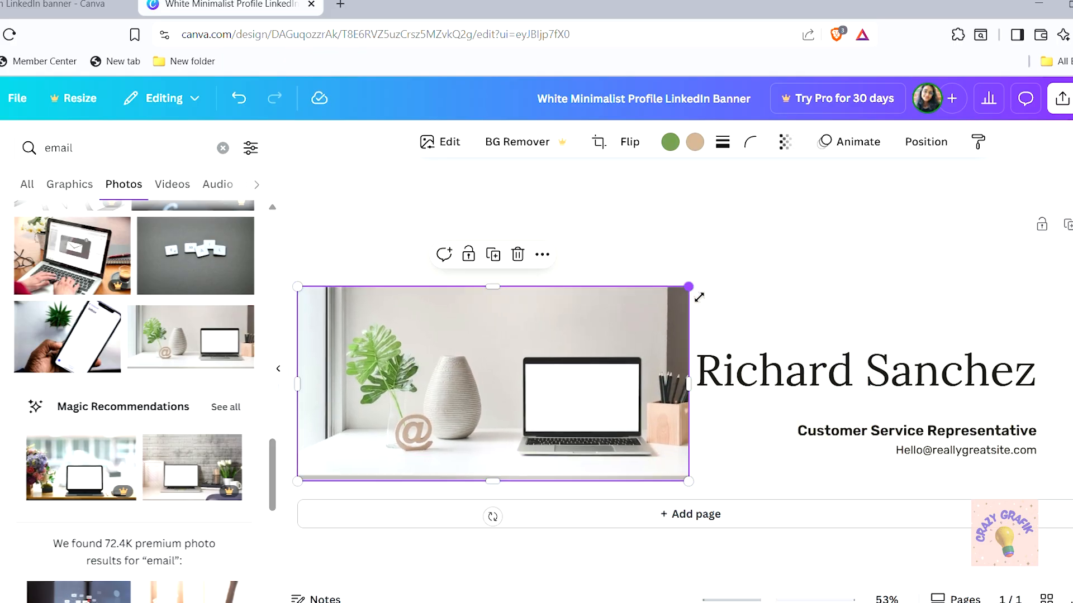
pyautogui.moveTo(503, 296); pyautogui.dragTo(493, 238)
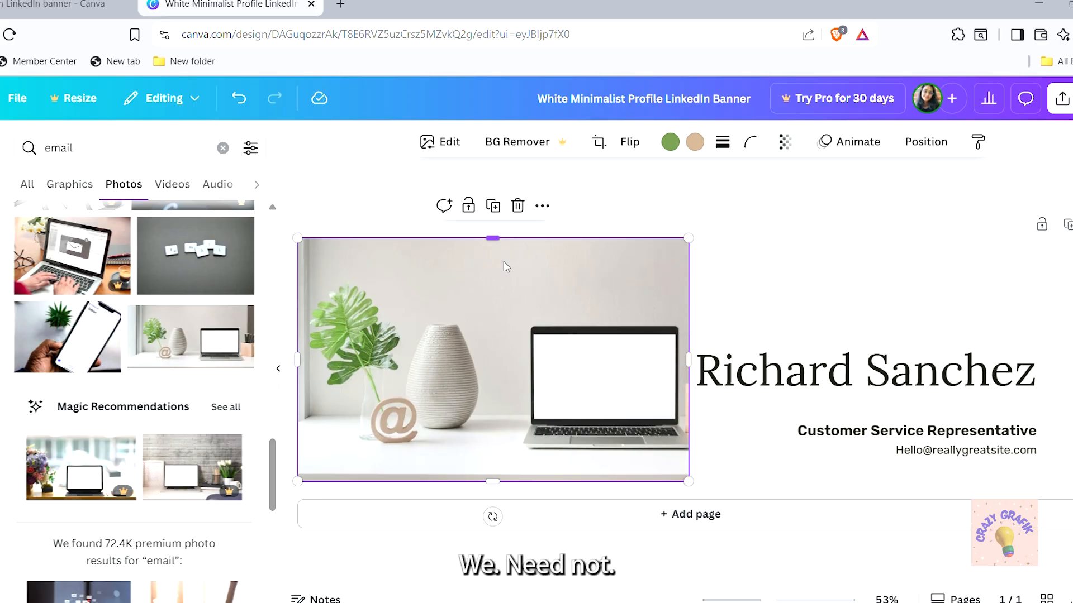
pyautogui.hotkey('ctrl', 'z')
pyautogui.hotkey('ctrl', 'z')
pyautogui.hotkey('ctrl', 'z')
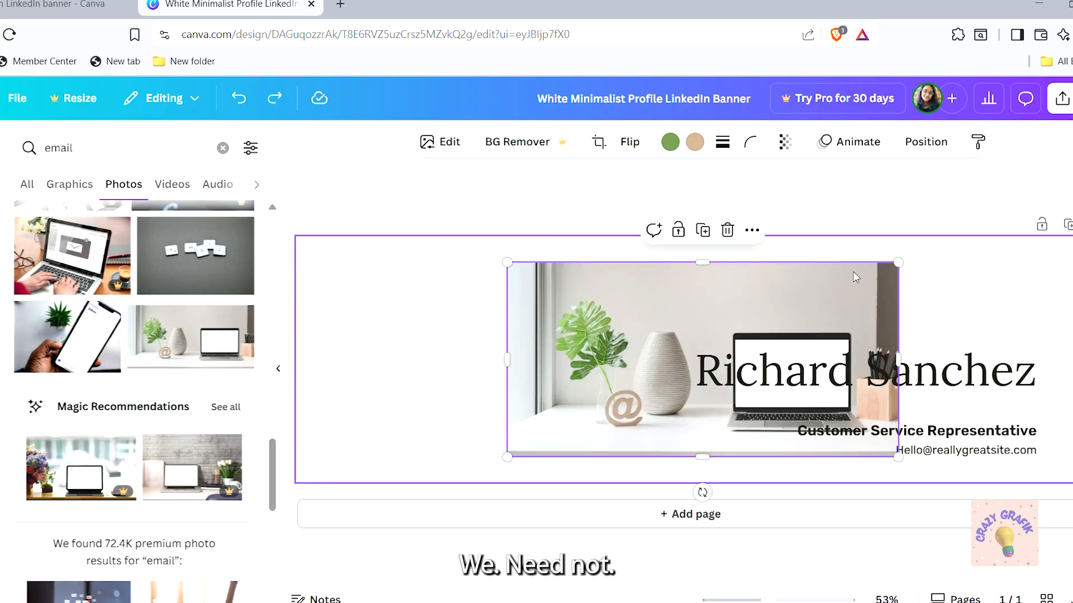
pyautogui.hotkey('ctrl', 'z')
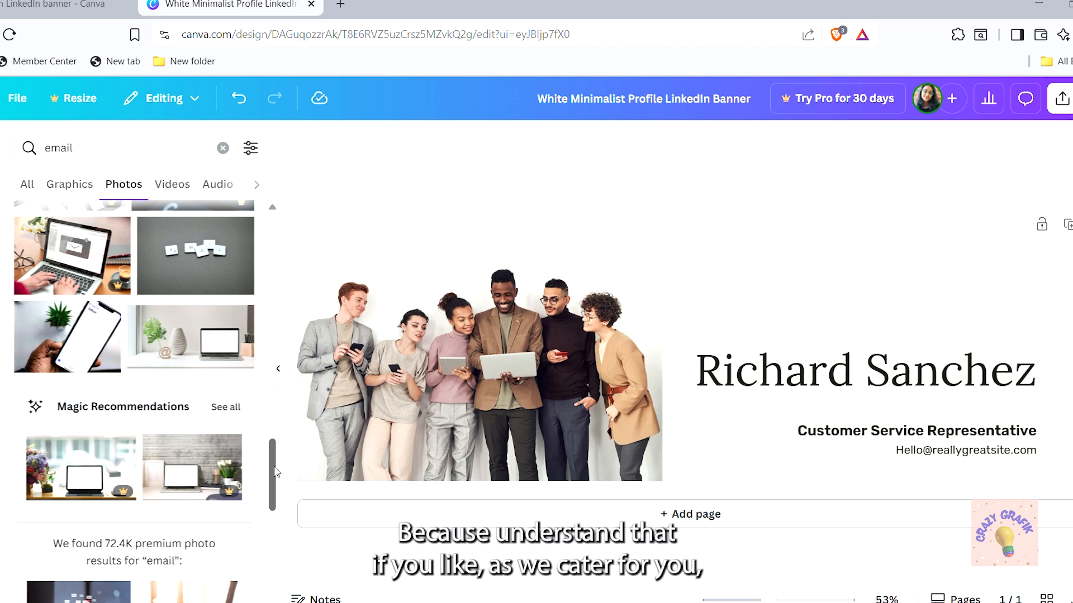
# Scroll the email photo results, then erase 'email' from the Elements search box
pyautogui.moveTo(274, 469); pyautogui.dragTo(275, 492)
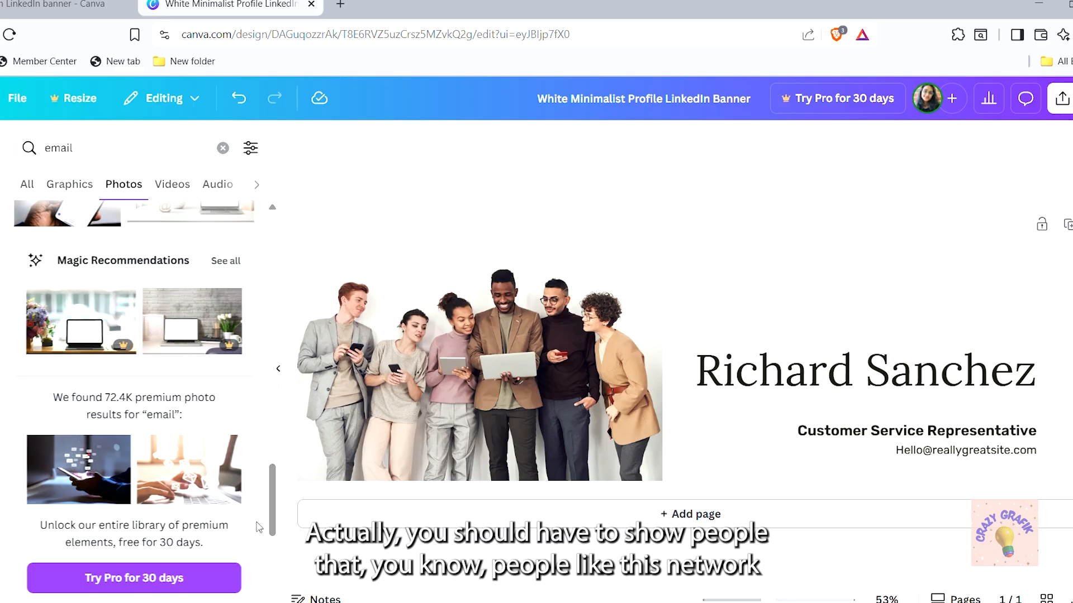
pyautogui.scroll(-6, 278, 503)
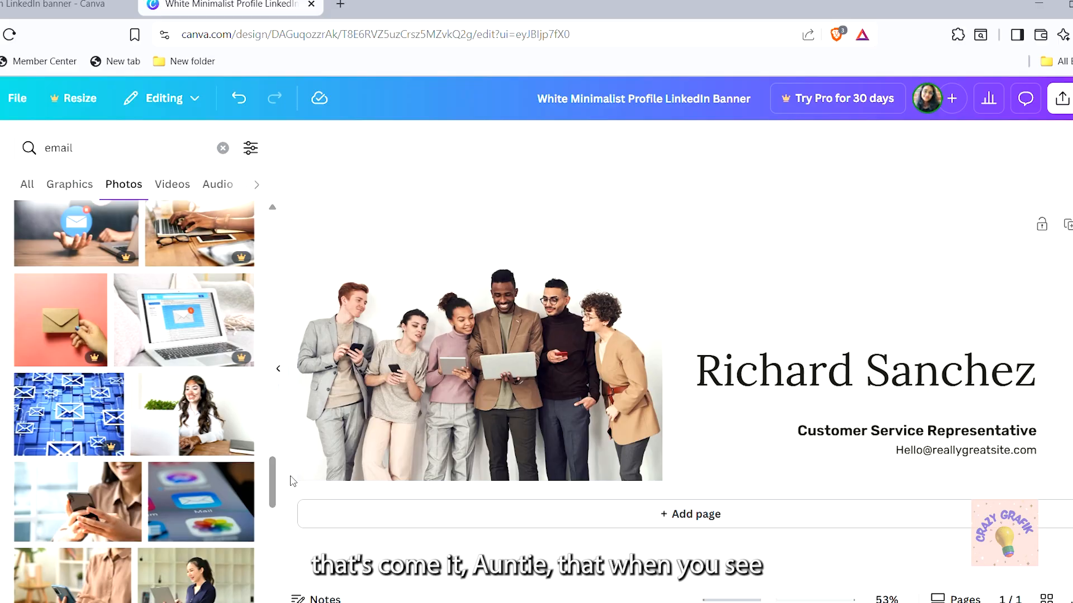
pyautogui.moveTo(272, 481); pyautogui.dragTo(296, 252)
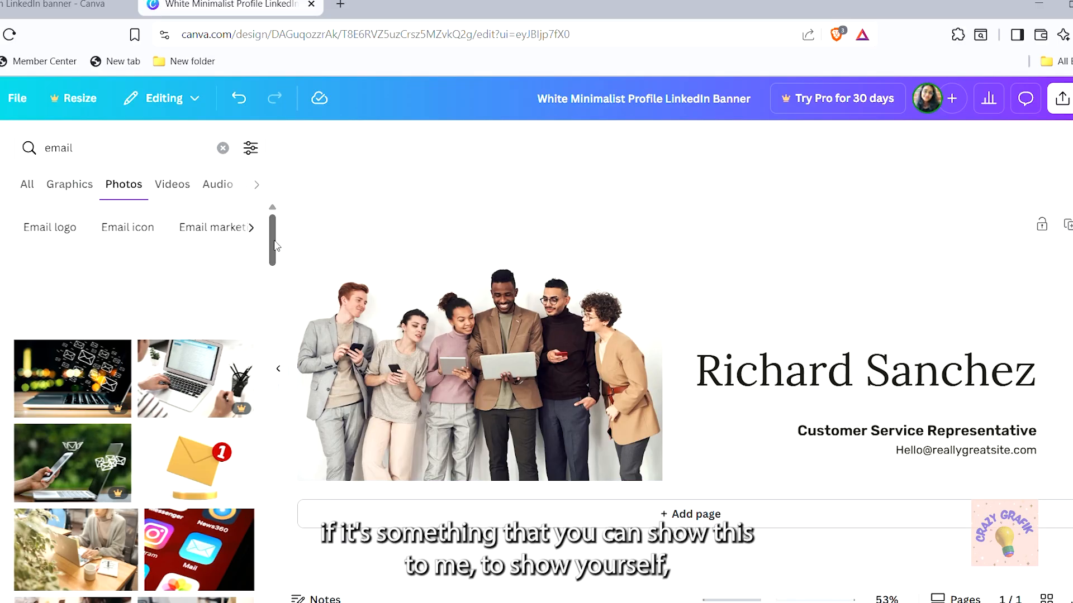
pyautogui.click(90, 152)
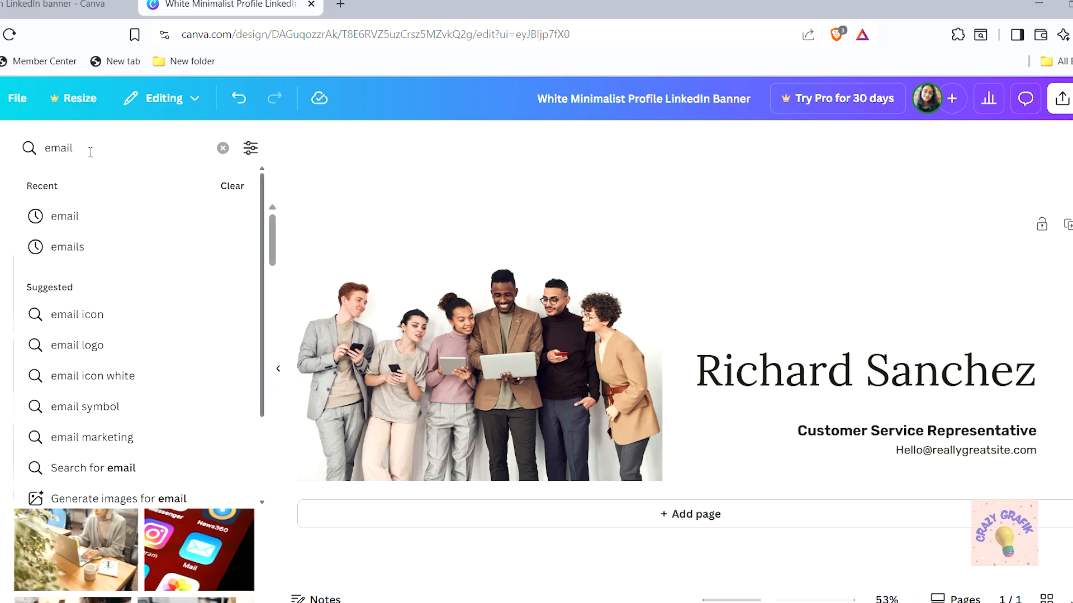
pyautogui.press('BackSpace')
pyautogui.press('BackSpace')
pyautogui.press('BackSpace')
pyautogui.press('BackSpace')
pyautogui.press('BackSpace')
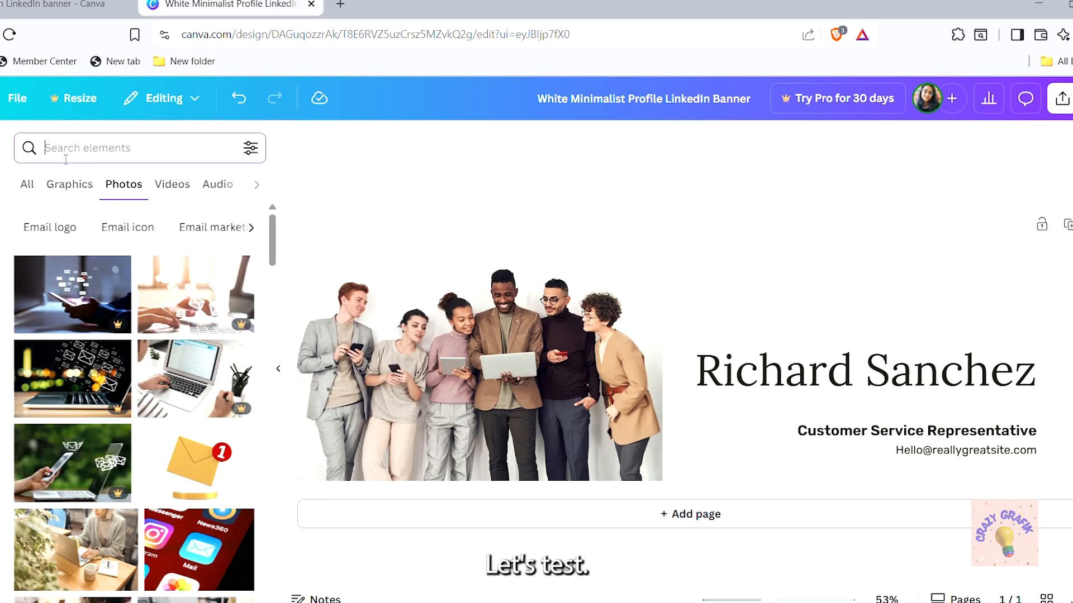
# Search Elements for 'coffee' and add the 'But first coffee' graphic from Graphics
pyautogui.write('coffe')
pyautogui.press('Return')
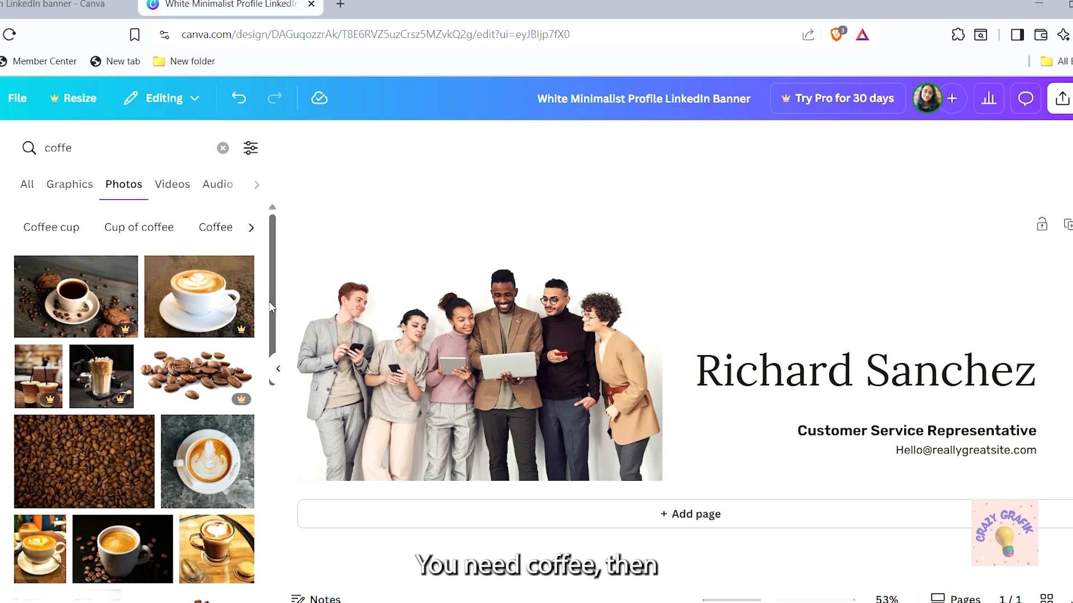
pyautogui.moveTo(271, 306); pyautogui.dragTo(260, 220)
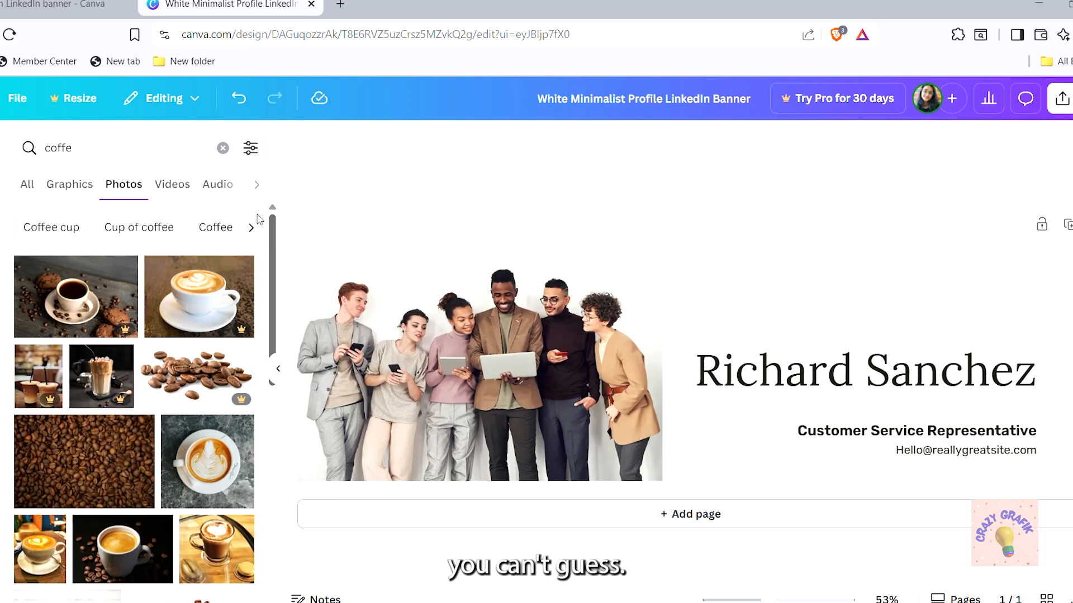
pyautogui.click(70, 185)
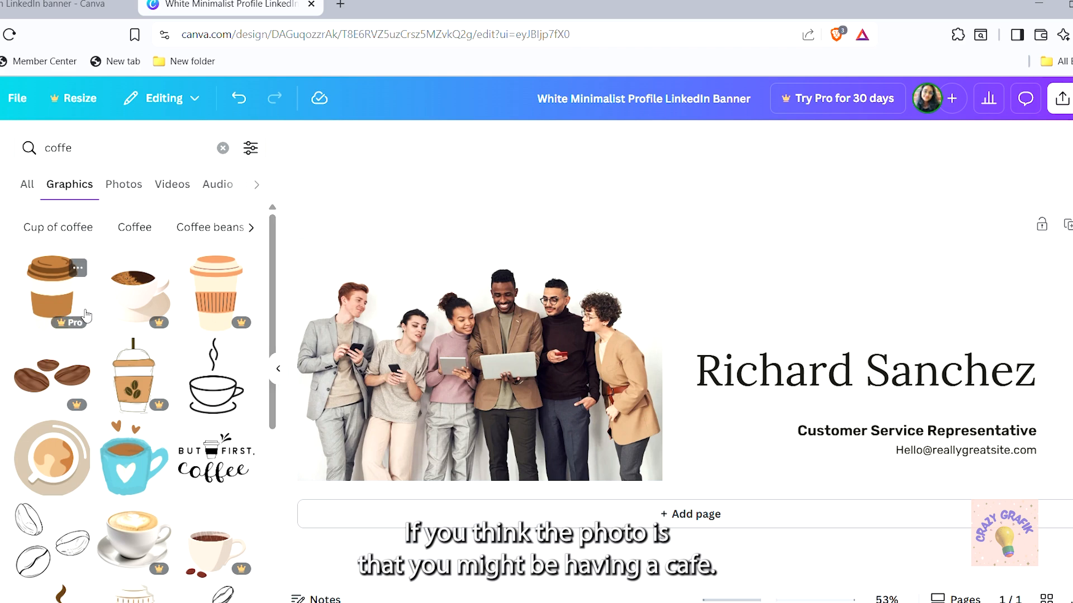
pyautogui.click(218, 465)
# Shrink the coffee graphic and place it at the top, just right of the team photo
pyautogui.moveTo(657, 328); pyautogui.dragTo(697, 265)
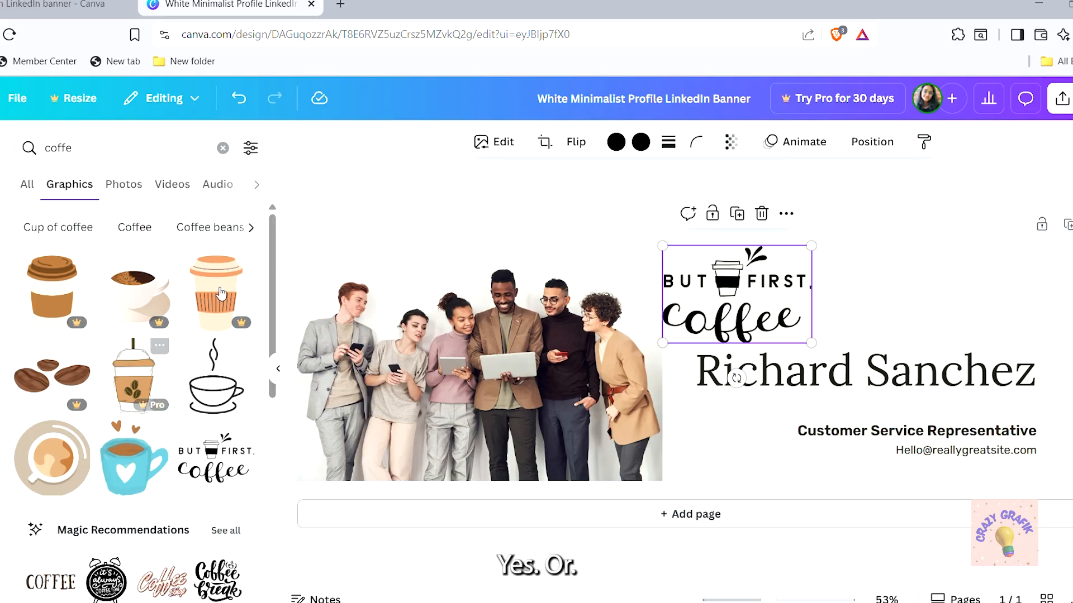
pyautogui.moveTo(274, 300); pyautogui.dragTo(267, 332)
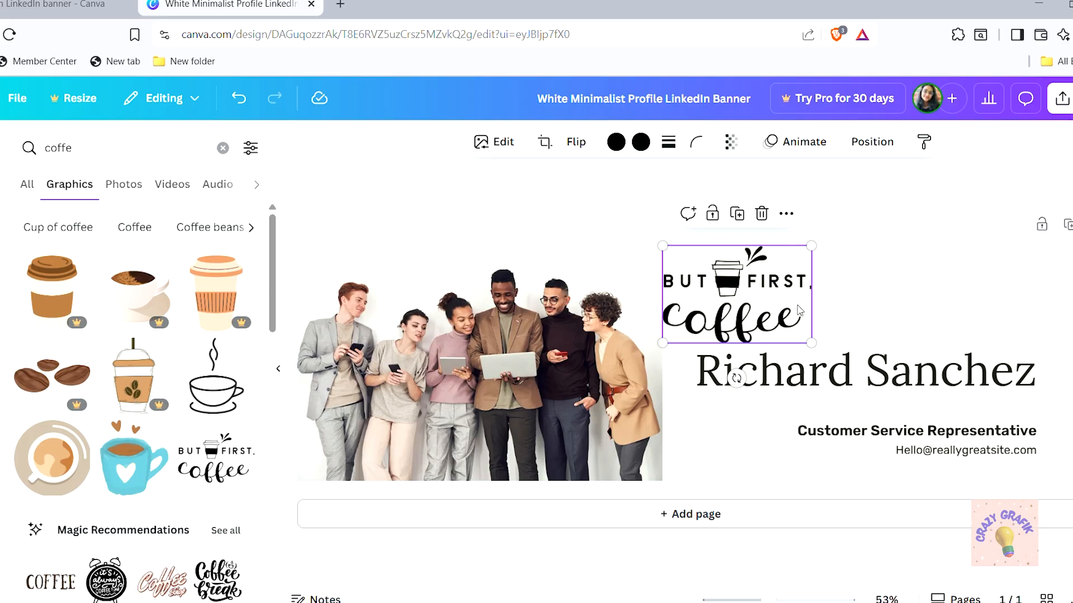
pyautogui.moveTo(739, 285); pyautogui.dragTo(670, 285)
pyautogui.moveTo(594, 343); pyautogui.dragTo(659, 307)
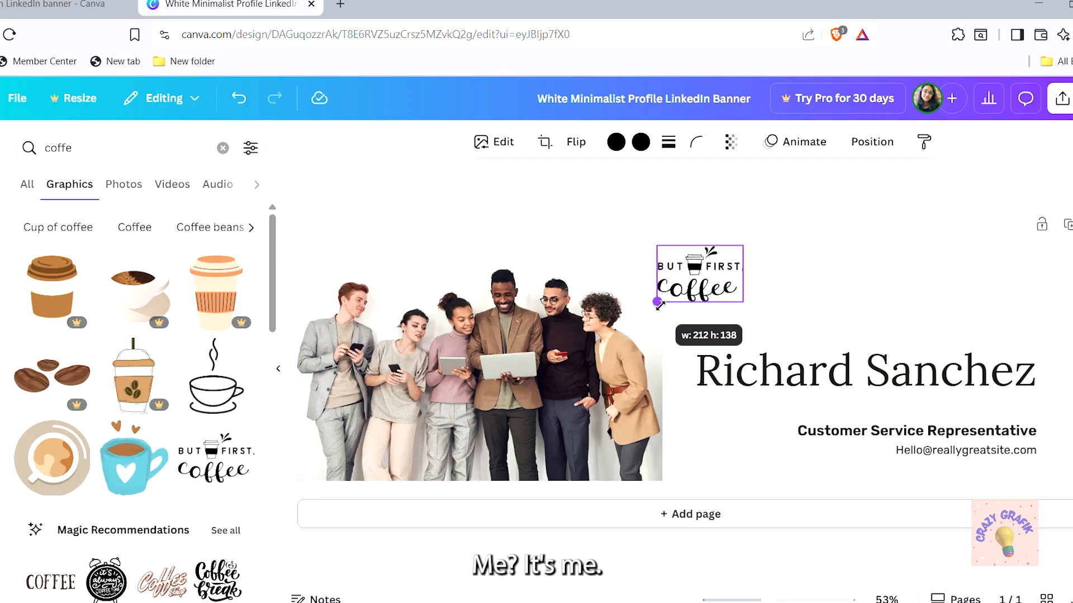
pyautogui.moveTo(732, 270); pyautogui.dragTo(695, 263)
pyautogui.click(735, 289)
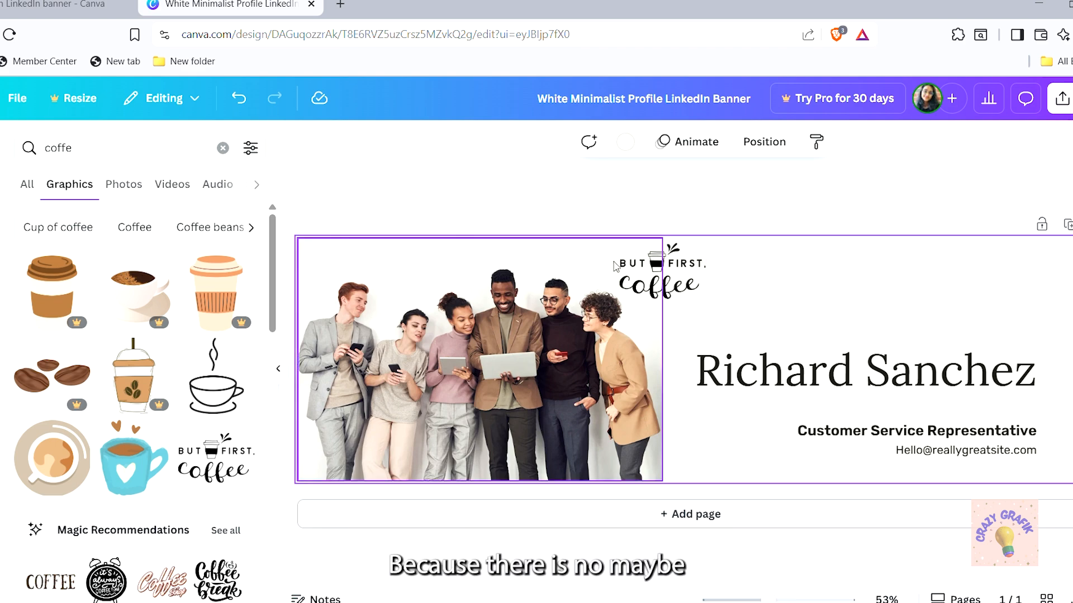
pyautogui.click(1, 271)
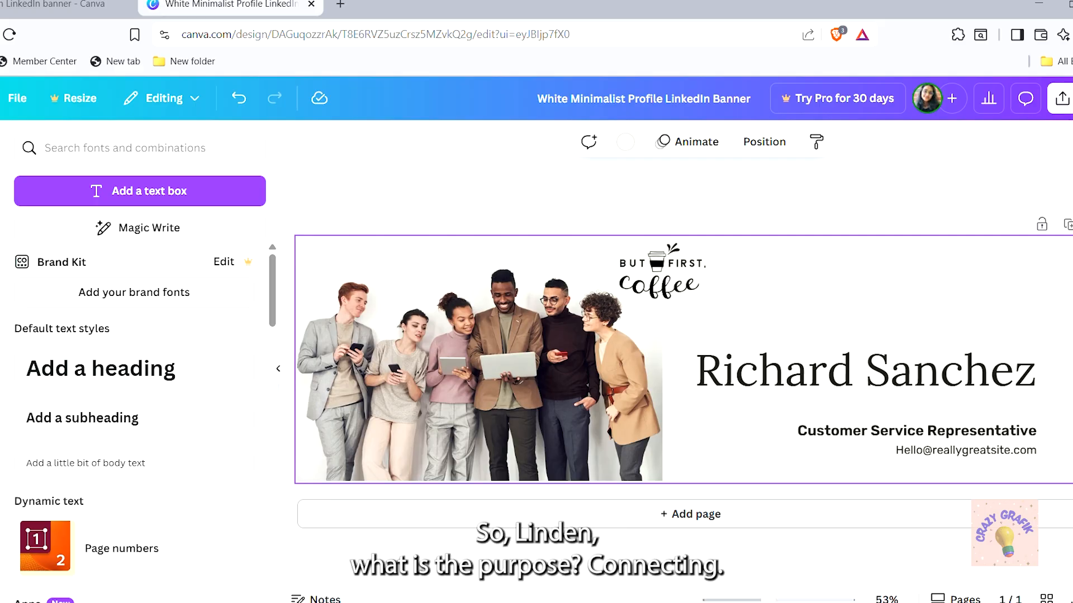
# Add a paragraph text box, narrow it and reduce its font size to 61.9
pyautogui.click(1, 255)
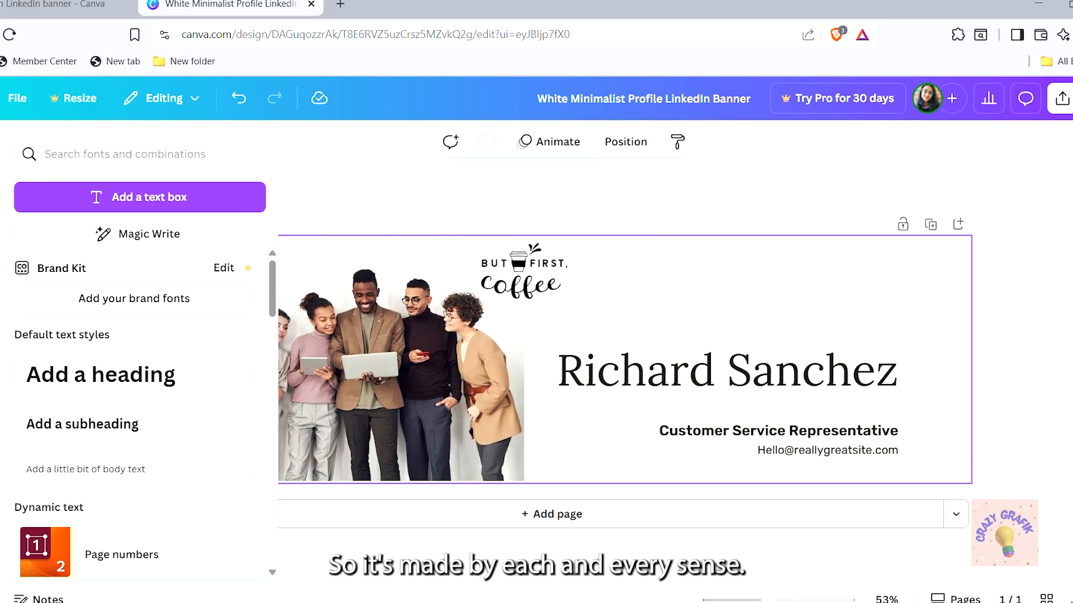
pyautogui.click(121, 201)
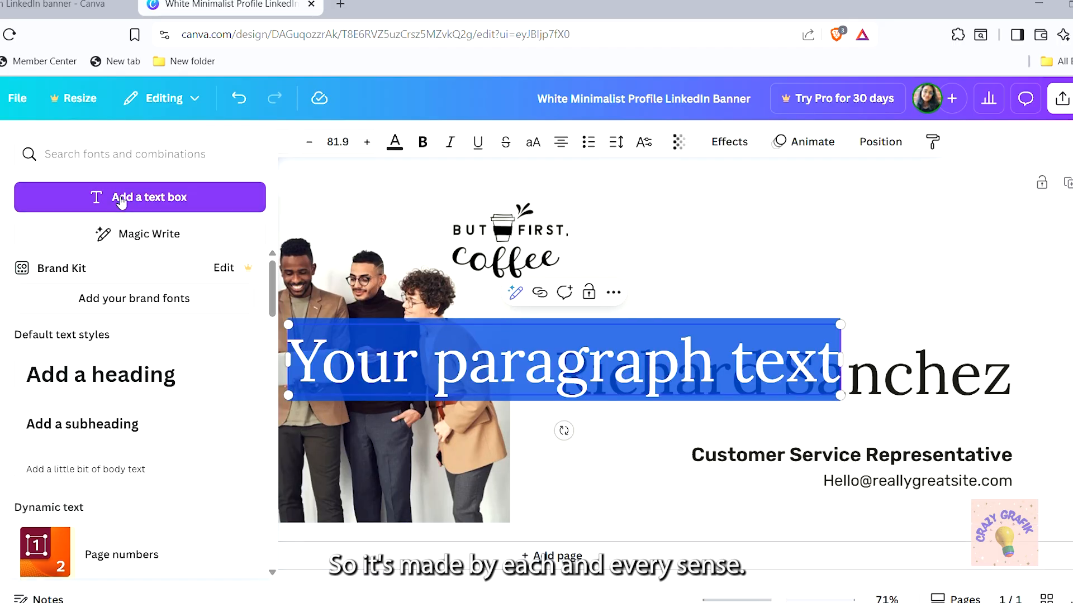
pyautogui.click(833, 376)
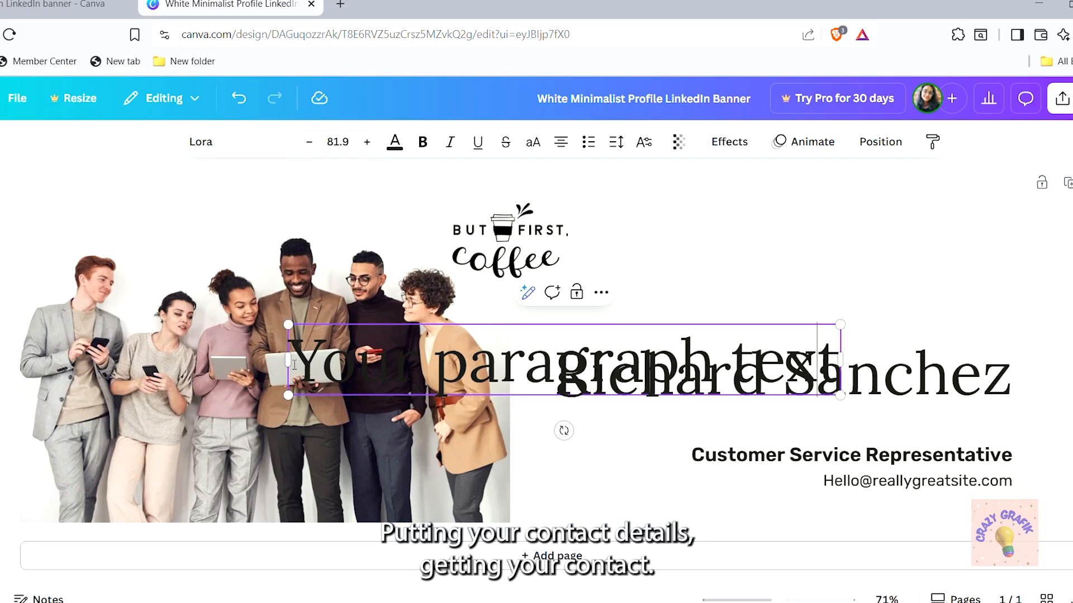
pyautogui.moveTo(294, 365); pyautogui.dragTo(151, 358)
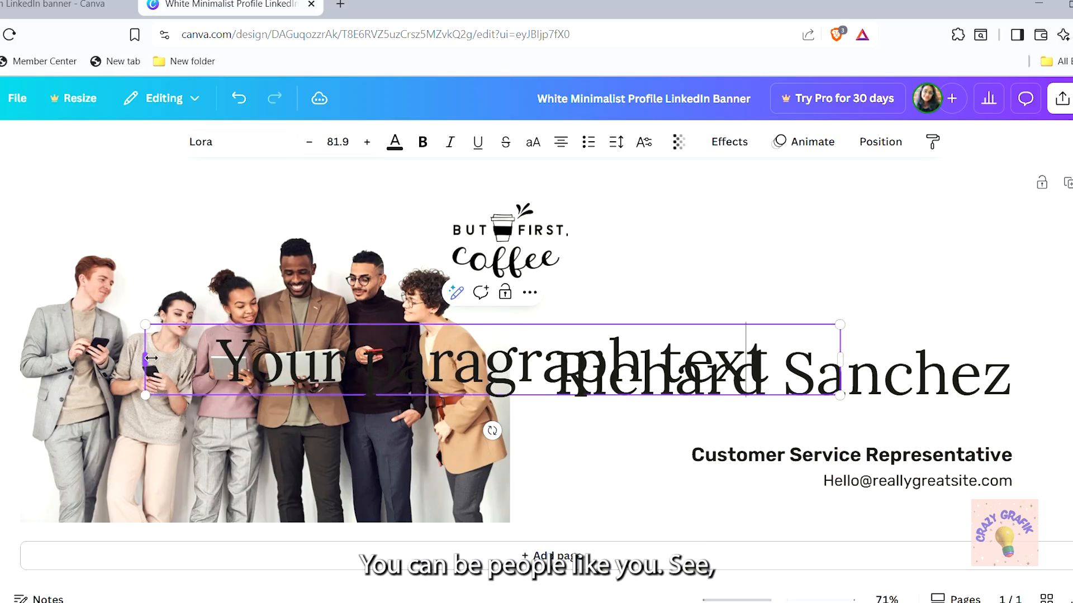
pyautogui.moveTo(768, 380); pyautogui.dragTo(215, 366)
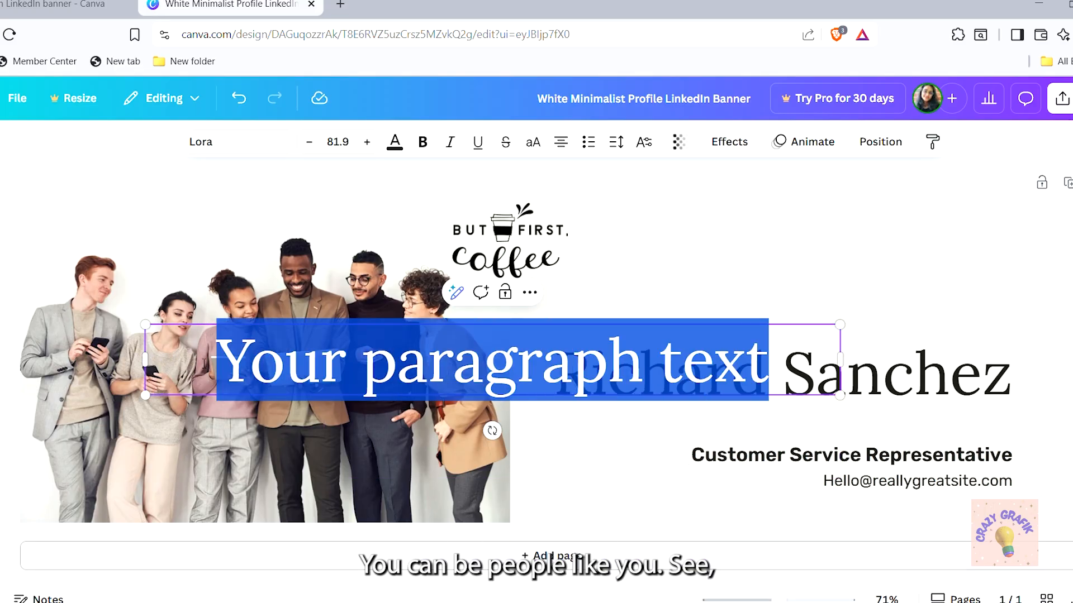
pyautogui.click(309, 146)
pyautogui.click(309, 147)
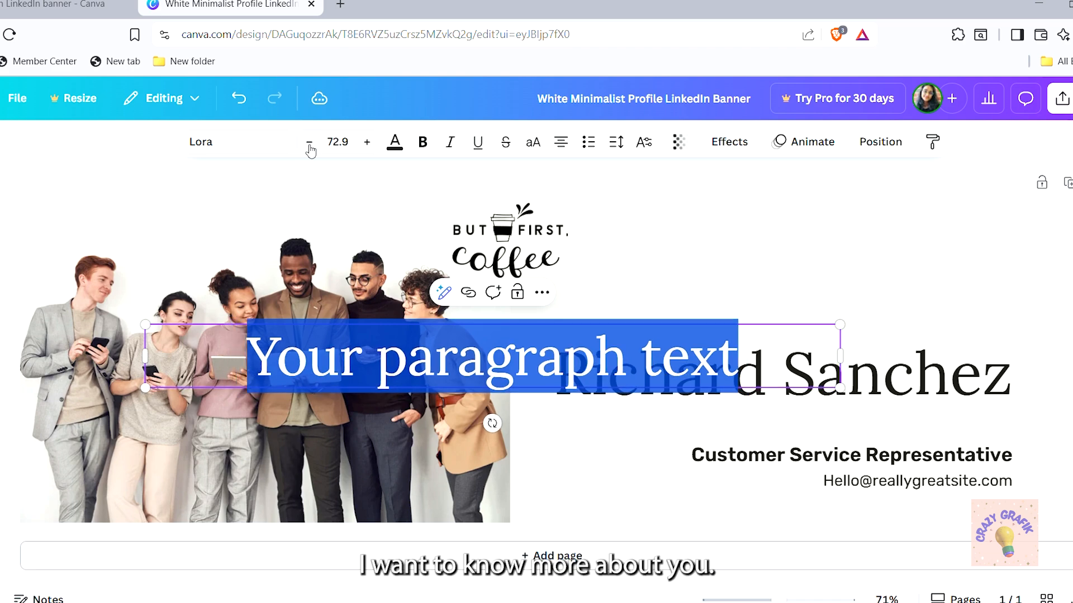
pyautogui.click(309, 146)
pyautogui.click(309, 146)
pyautogui.click(310, 147)
pyautogui.click(310, 146)
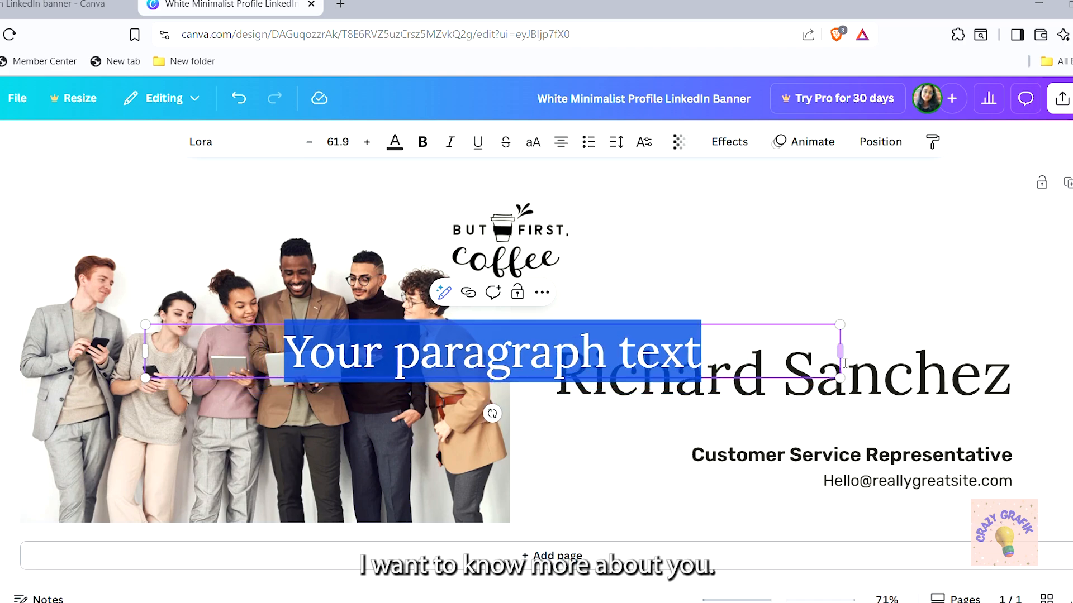
pyautogui.moveTo(853, 362); pyautogui.dragTo(576, 361)
# Replace the placeholder with the social handle and move it above the name heading
pyautogui.press('End')
pyautogui.press('BackSpace')
pyautogui.press('BackSpace')
pyautogui.press('BackSpace')
pyautogui.press('BackSpace')
pyautogui.press('BackSpace')
pyautogui.press('BackSpace')
pyautogui.press('BackSpace')
pyautogui.press('BackSpace')
pyautogui.press('BackSpace')
pyautogui.press('BackSpace')
pyautogui.press('BackSpace')
pyautogui.press('BackSpace')
pyautogui.press('BackSpace')
pyautogui.press('BackSpace')
pyautogui.press('BackSpace')
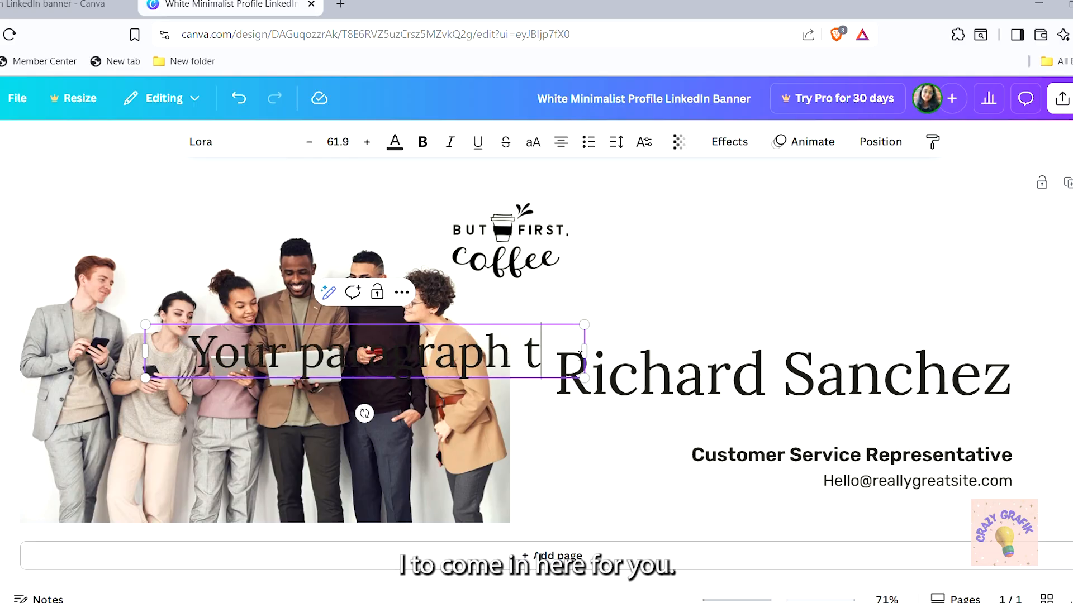
pyautogui.press('BackSpace')
pyautogui.press('BackSpace')
pyautogui.press('BackSpace')
pyautogui.press('BackSpace')
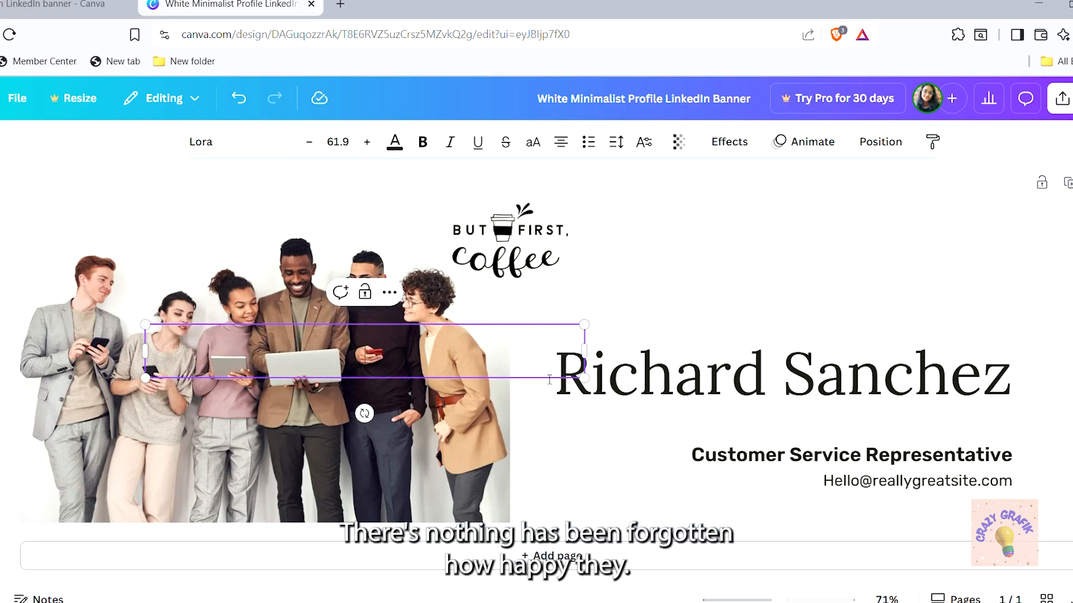
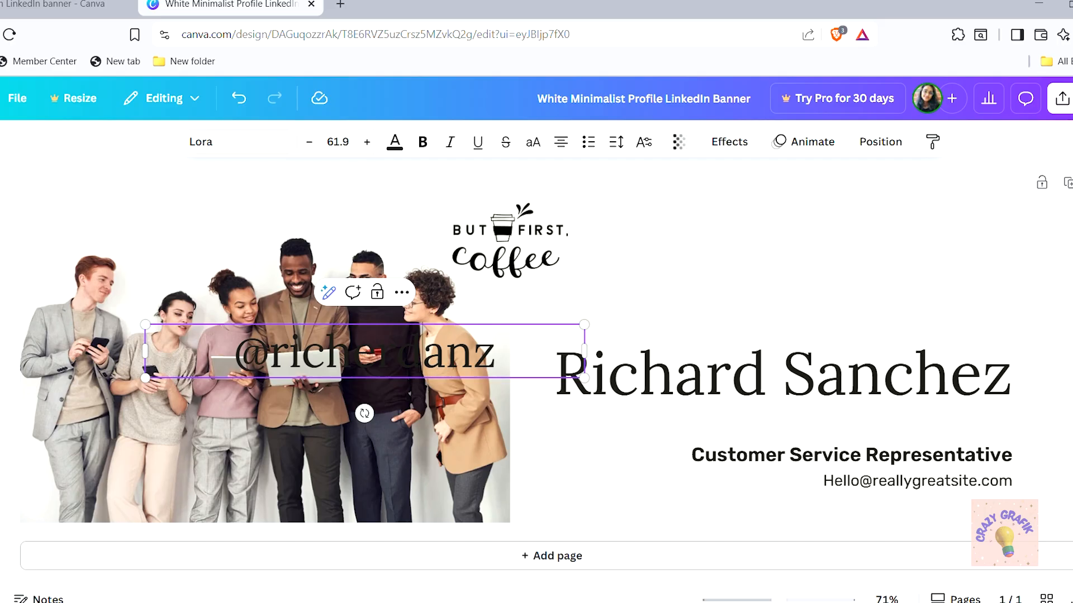
pyautogui.click(718, 263)
pyautogui.moveTo(448, 362); pyautogui.dragTo(905, 254)
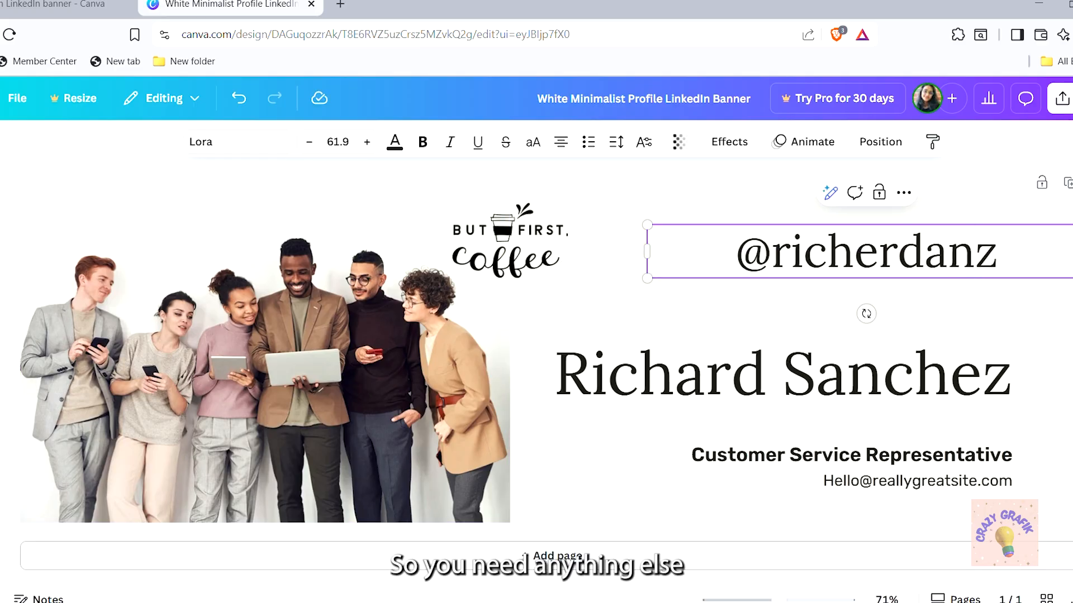
pyautogui.click(0, 196)
# Search Elements for 'emial icon' and add a circled envelope graphic
pyautogui.click(27, 187)
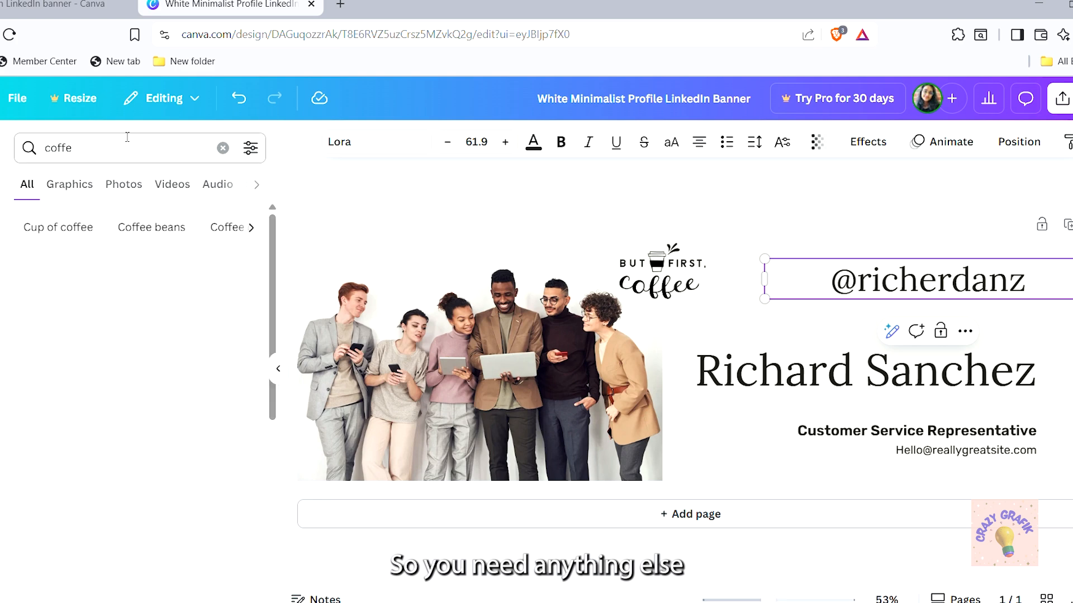
pyautogui.click(223, 148)
pyautogui.write('emia')
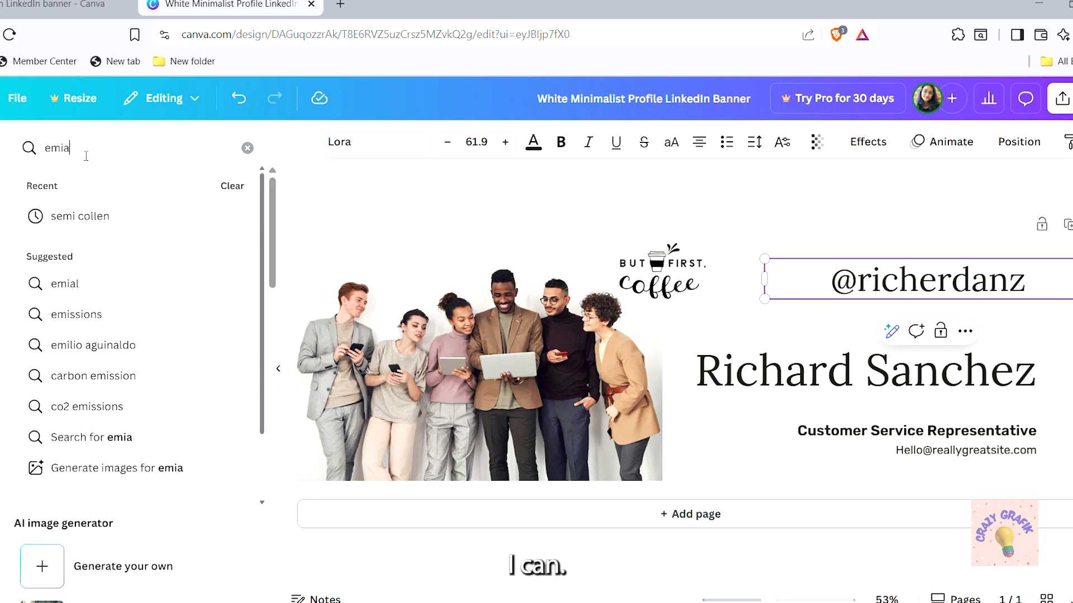
pyautogui.write('l icon')
pyautogui.press('Return')
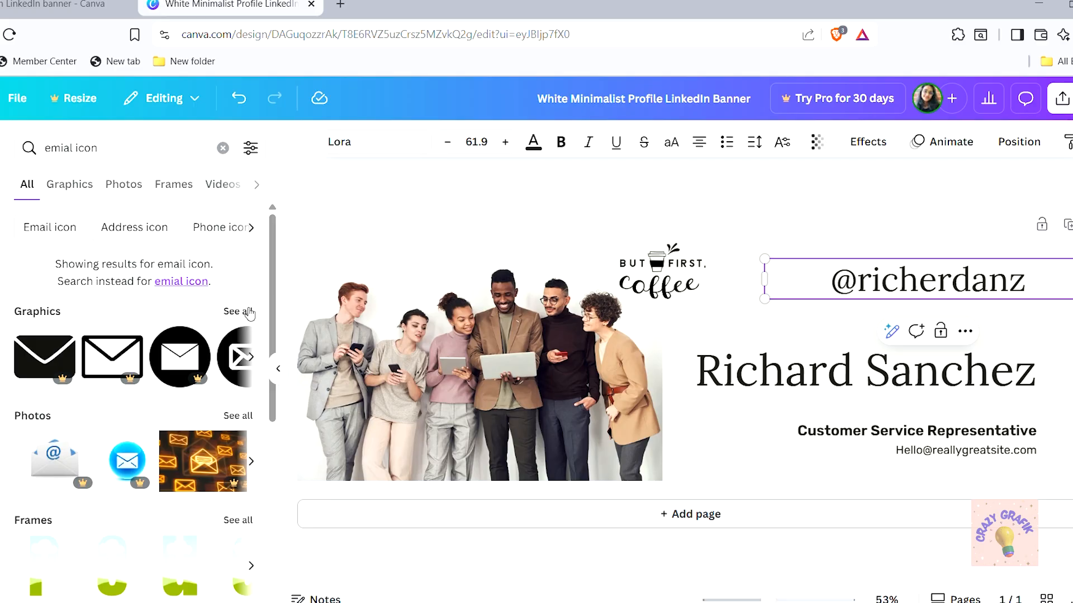
pyautogui.click(250, 312)
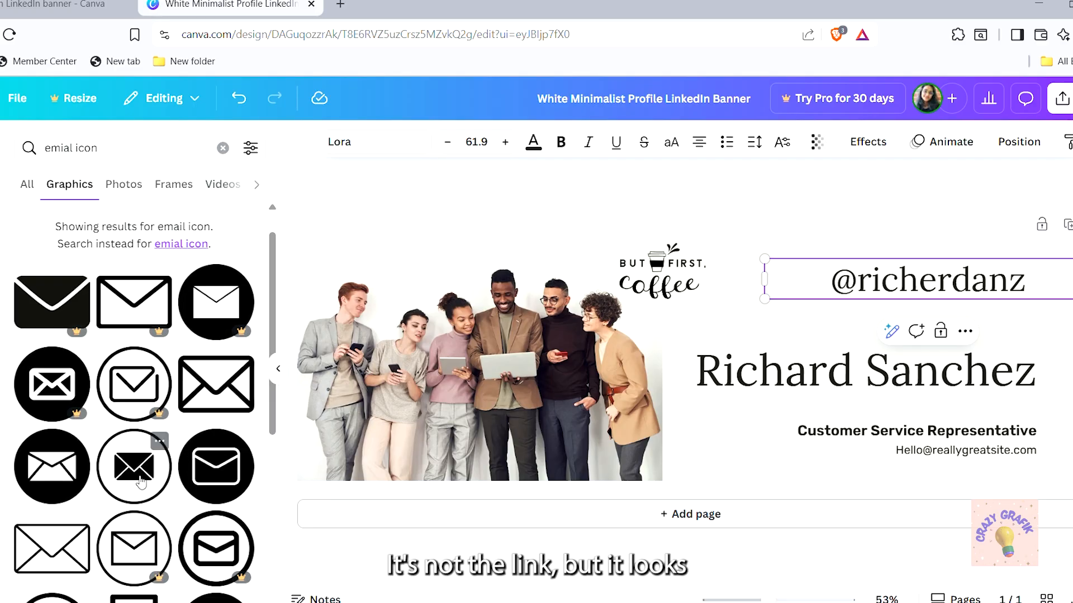
pyautogui.click(223, 472)
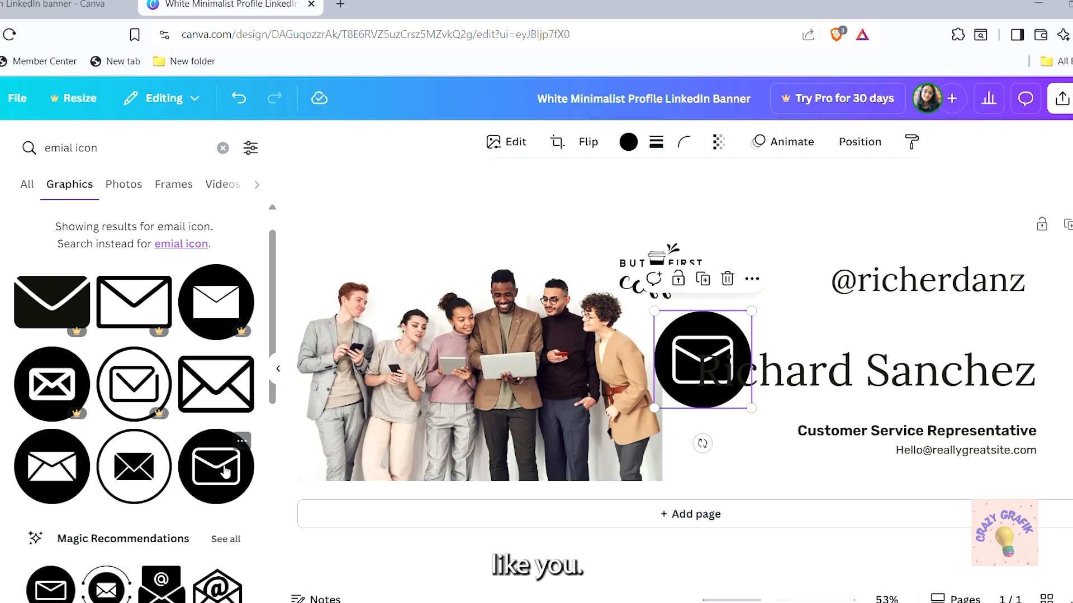
# Shrink the envelope to icon size beside the handle, then scale both down together
pyautogui.moveTo(661, 411); pyautogui.dragTo(898, 291)
pyautogui.click(916, 288)
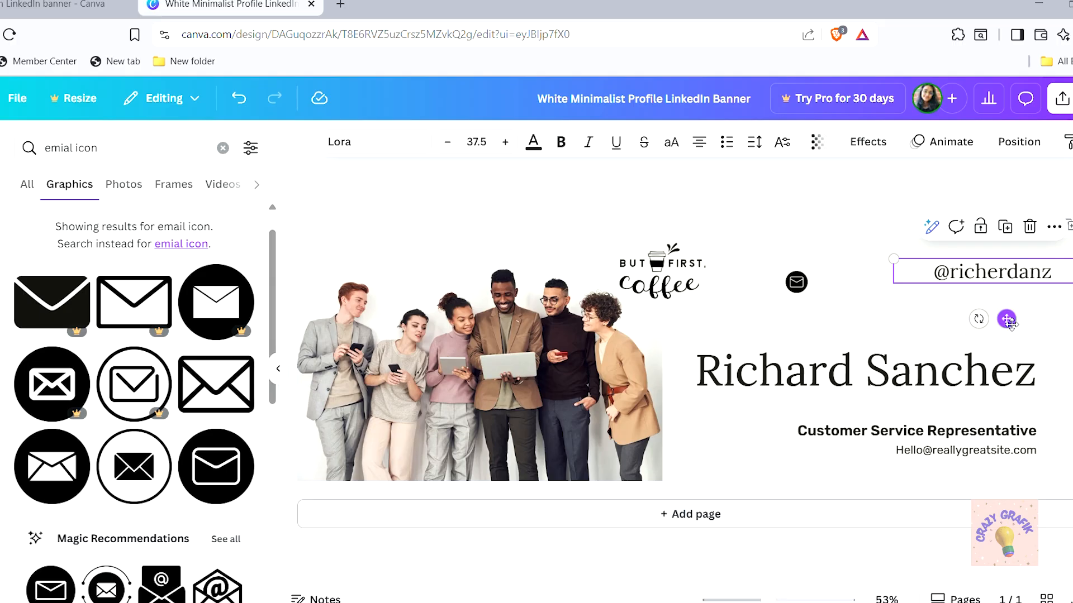
pyautogui.moveTo(1008, 321); pyautogui.dragTo(990, 343)
pyautogui.moveTo(805, 286); pyautogui.dragTo(902, 315)
pyautogui.click(970, 330)
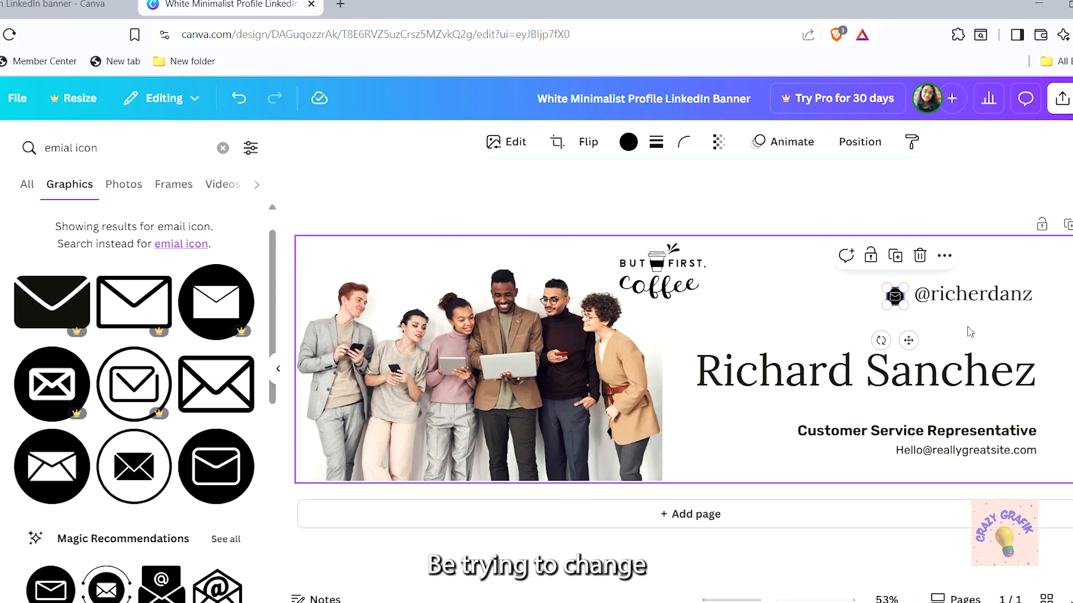
pyautogui.click(956, 302)
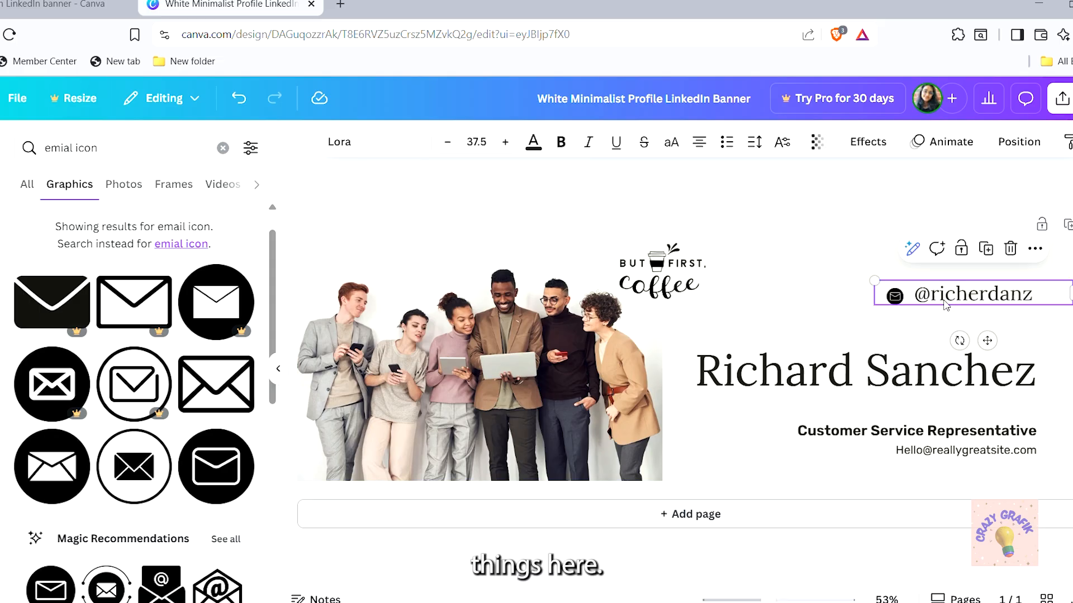
pyautogui.moveTo(952, 296); pyautogui.dragTo(946, 300)
pyautogui.click(864, 338)
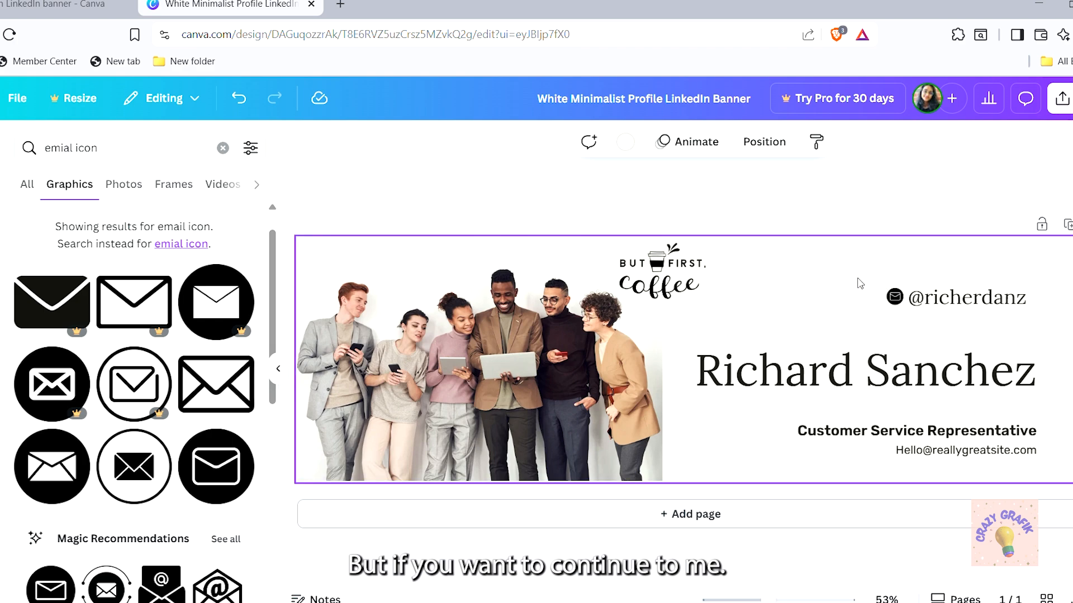
pyautogui.moveTo(857, 277); pyautogui.dragTo(1067, 325)
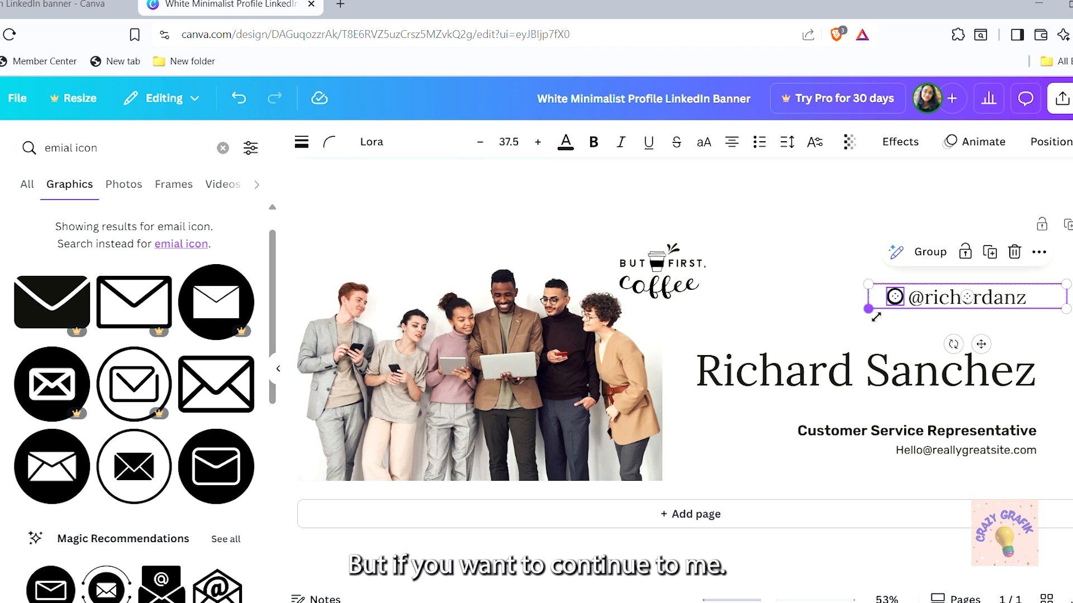
pyautogui.moveTo(878, 320); pyautogui.dragTo(916, 316)
pyautogui.click(920, 325)
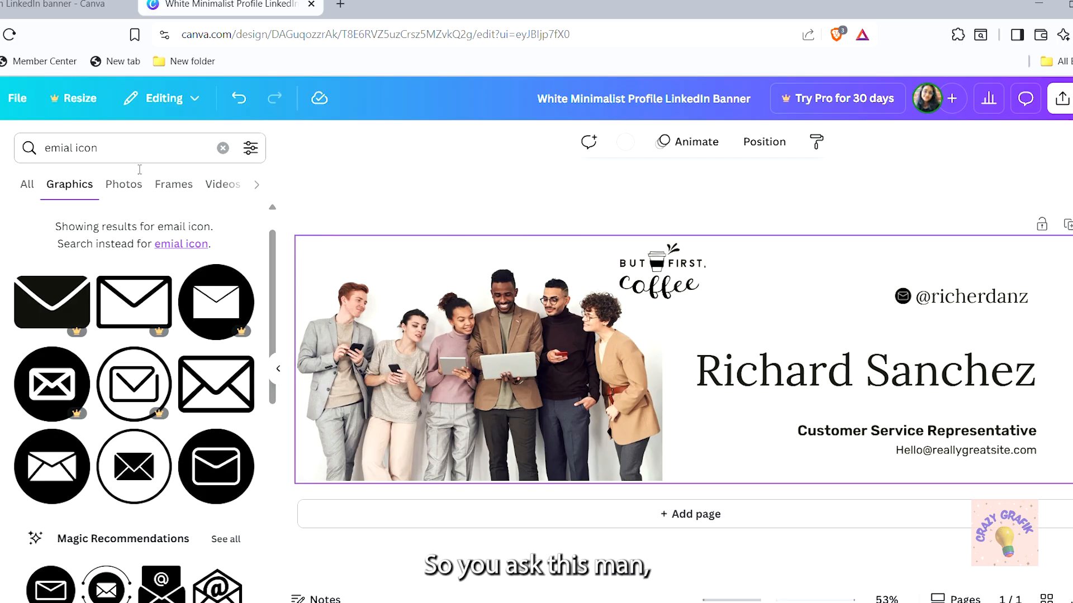
# Clear the 'emial icon' query from the Elements search box
pyautogui.click(223, 148)
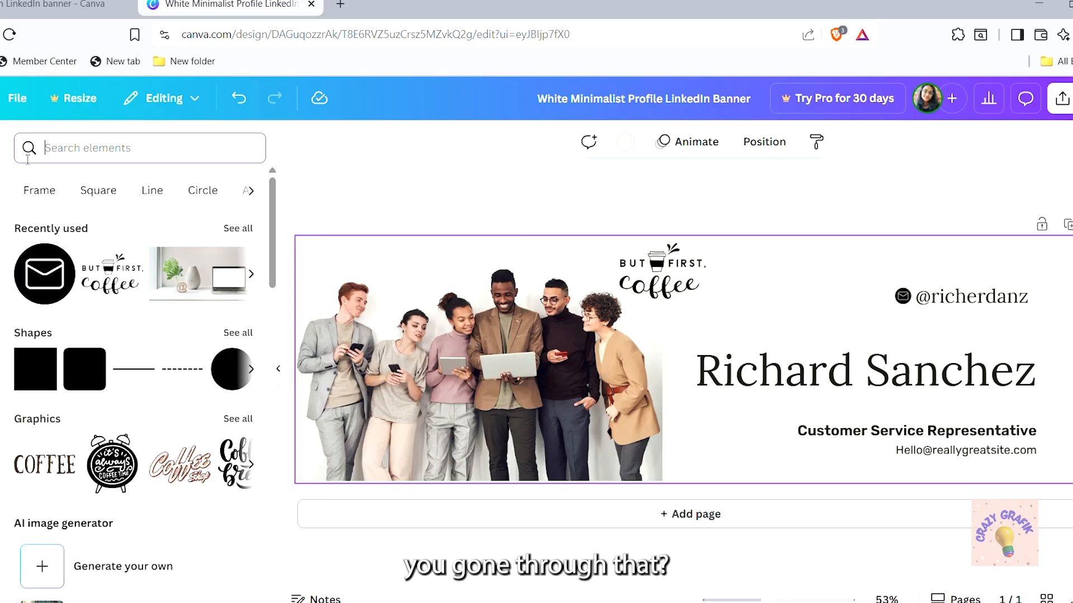
# Search 'instagram', add the Instagram icon, recolour it black and shrink it small
pyautogui.click(80, 159)
pyautogui.write("instagram'")
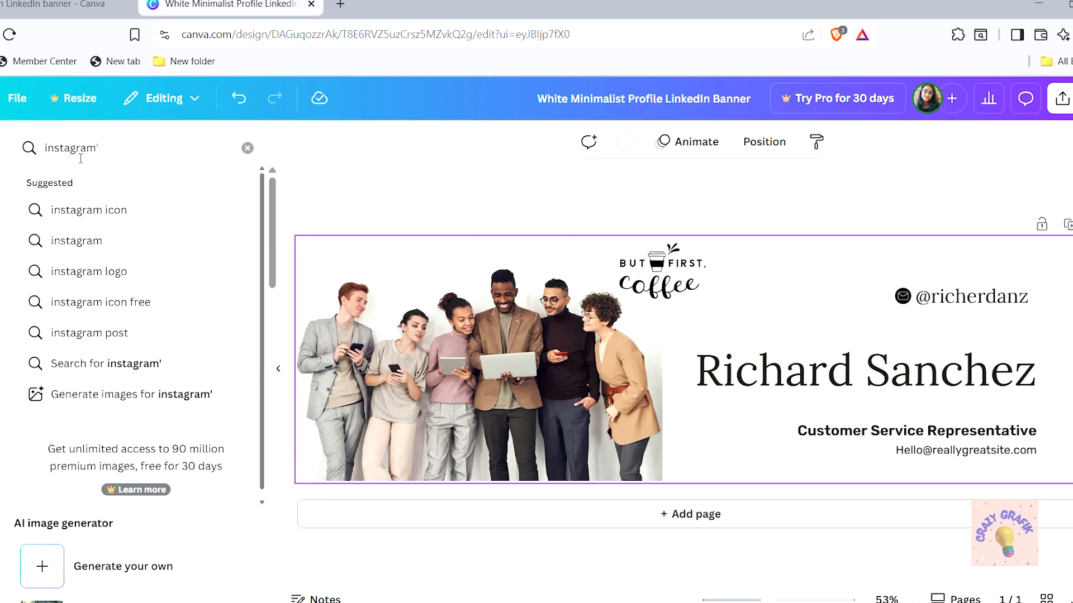
pyautogui.press('BackSpace')
pyautogui.press('Return')
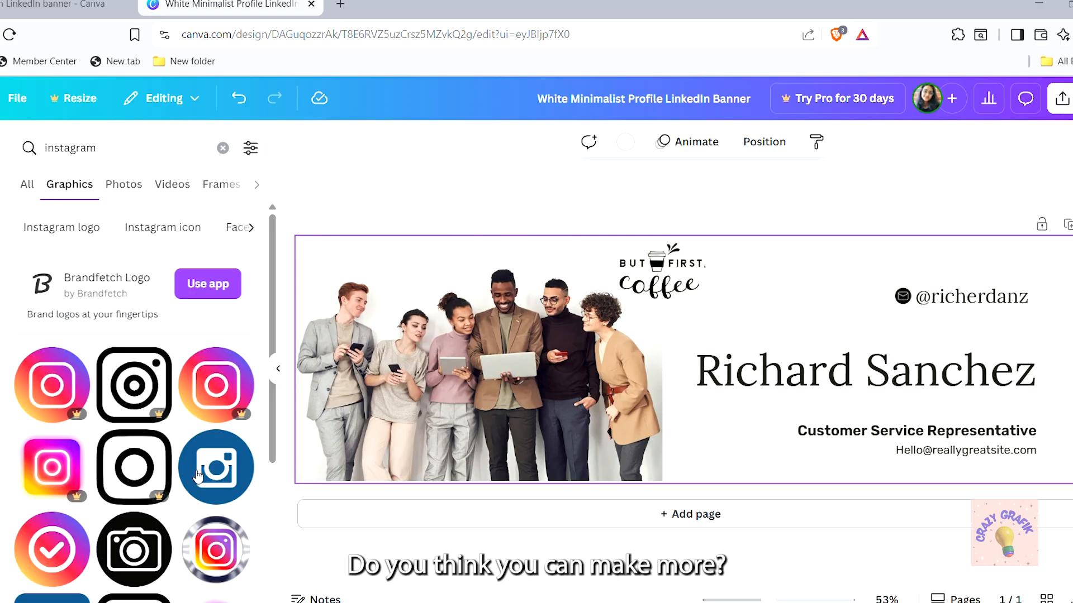
pyautogui.moveTo(273, 292); pyautogui.dragTo(274, 338)
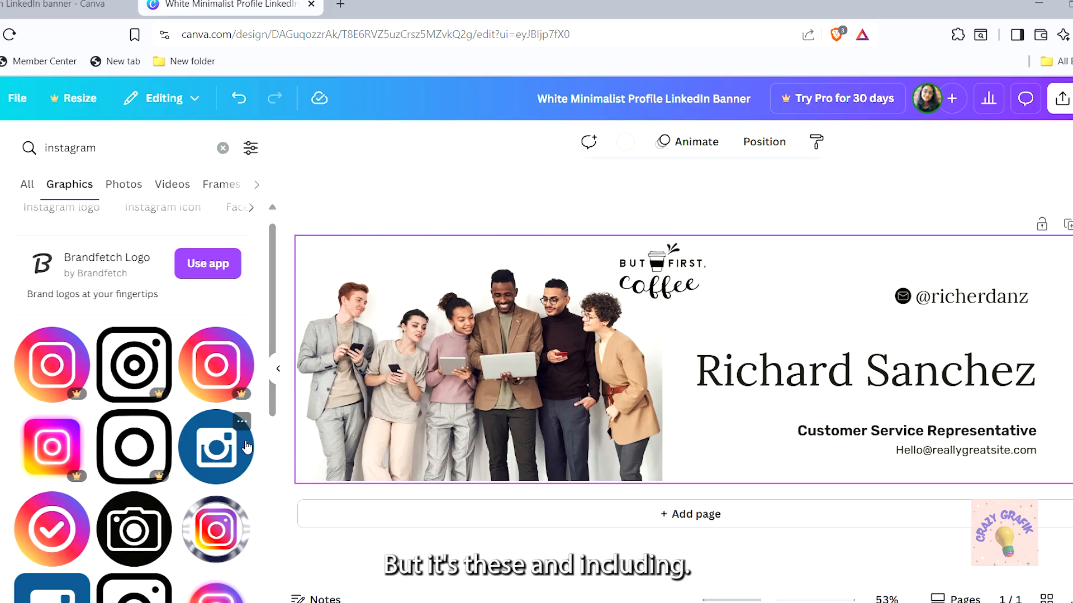
pyautogui.scroll(-1, 257, 430)
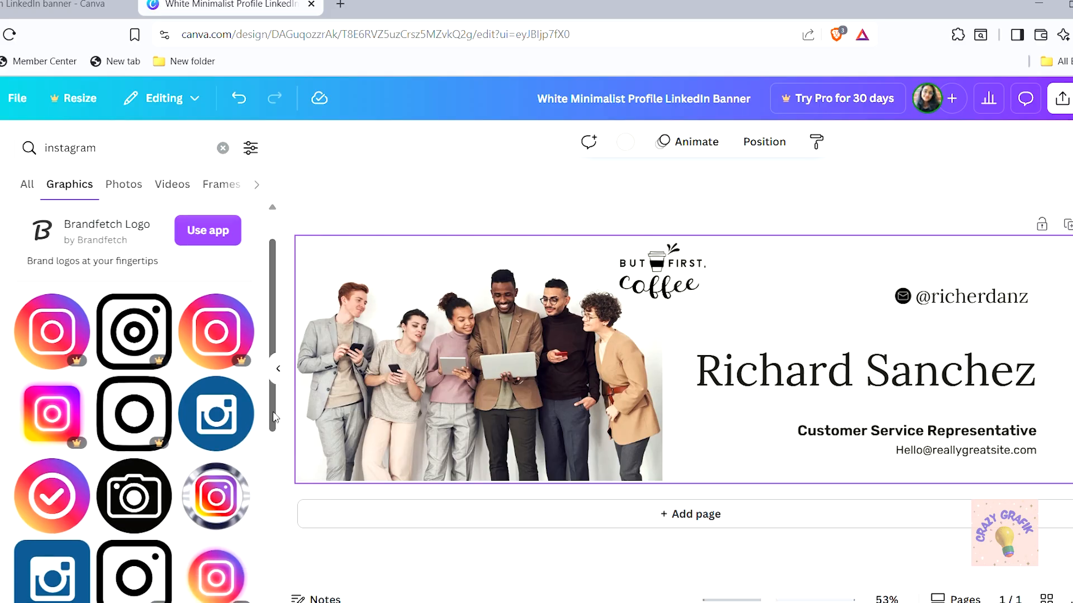
pyautogui.scroll(-2, 240, 391)
pyautogui.click(218, 338)
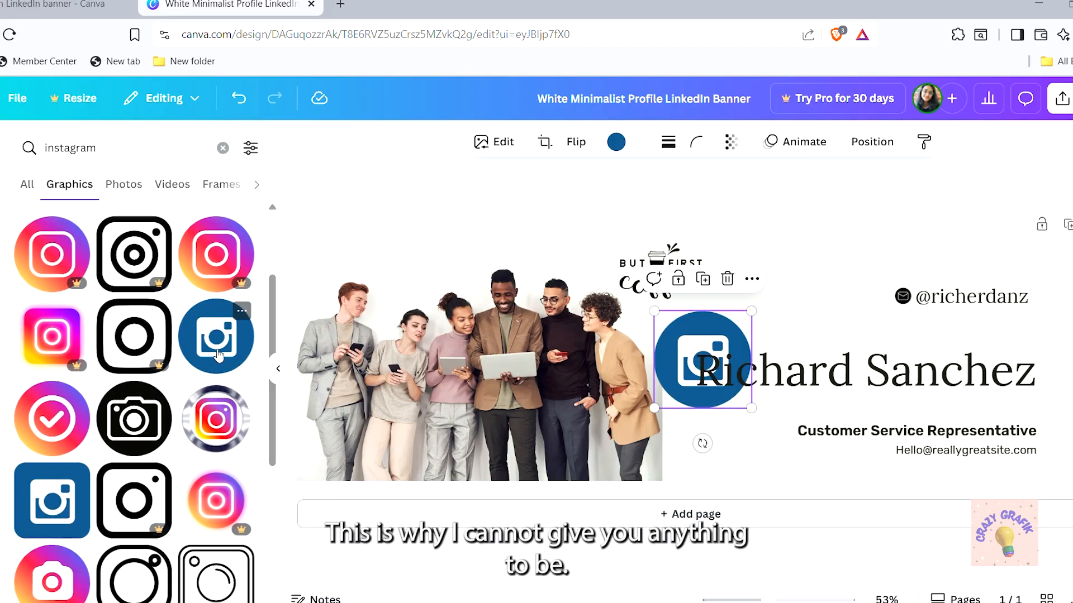
pyautogui.click(617, 141)
pyautogui.click(64, 255)
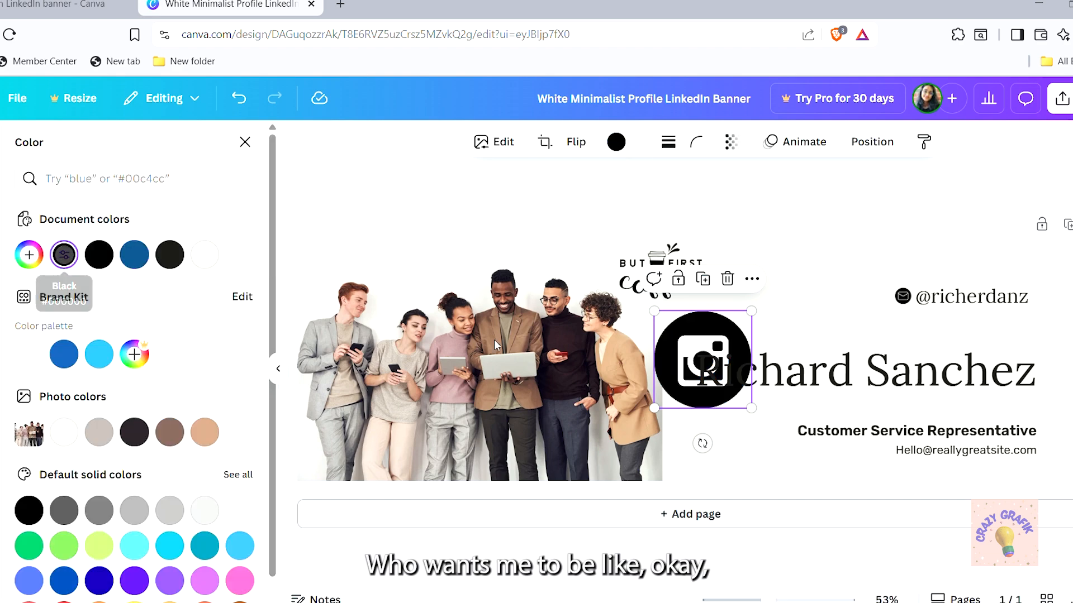
pyautogui.moveTo(654, 408); pyautogui.dragTo(905, 340)
# Paste a second handle line beside the Instagram icon and resize the pair to match
pyautogui.click(982, 300)
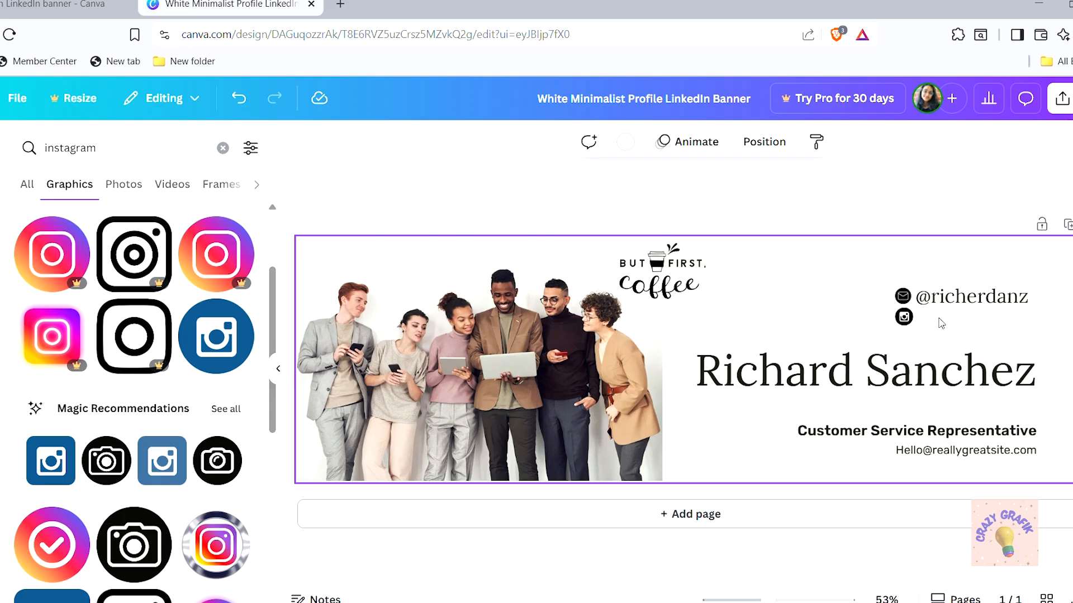
pyautogui.hotkey('ctrl', 'v')
pyautogui.moveTo(954, 304); pyautogui.dragTo(951, 316)
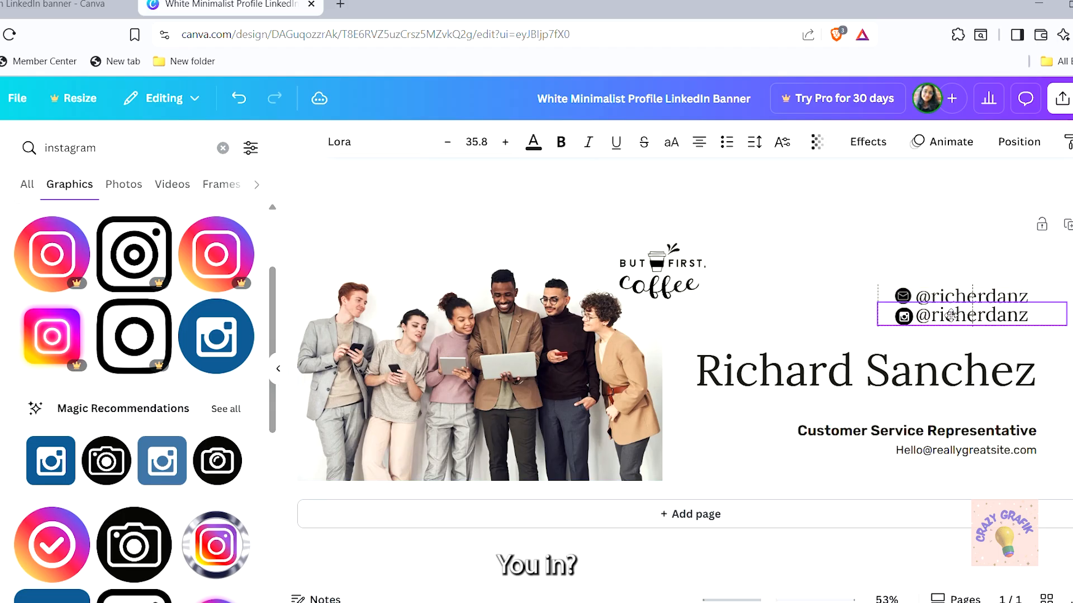
pyautogui.click(970, 366)
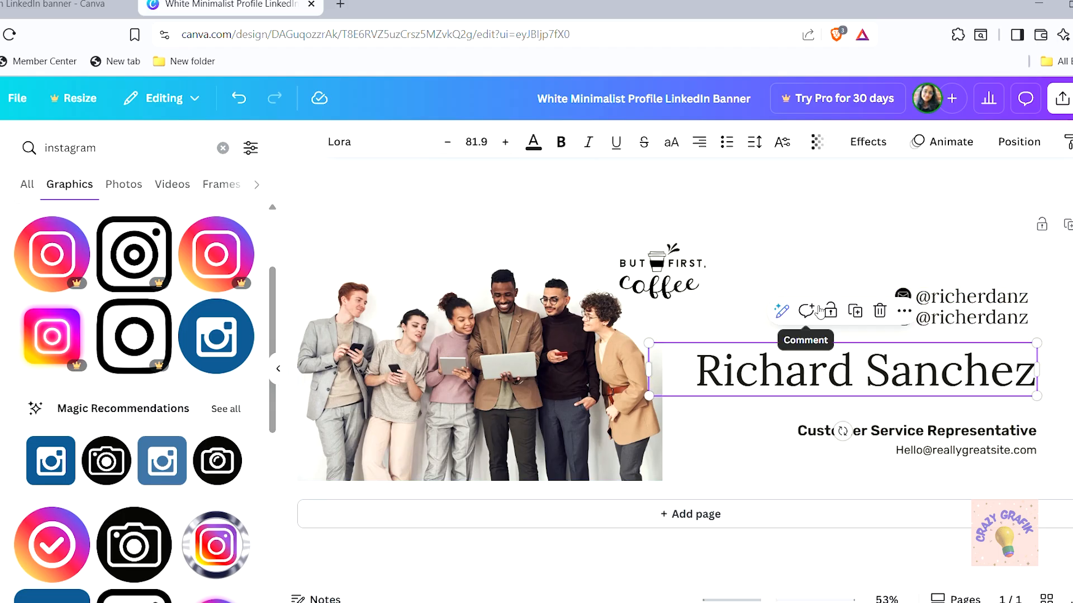
pyautogui.click(737, 281)
pyautogui.moveTo(857, 313); pyautogui.dragTo(958, 323)
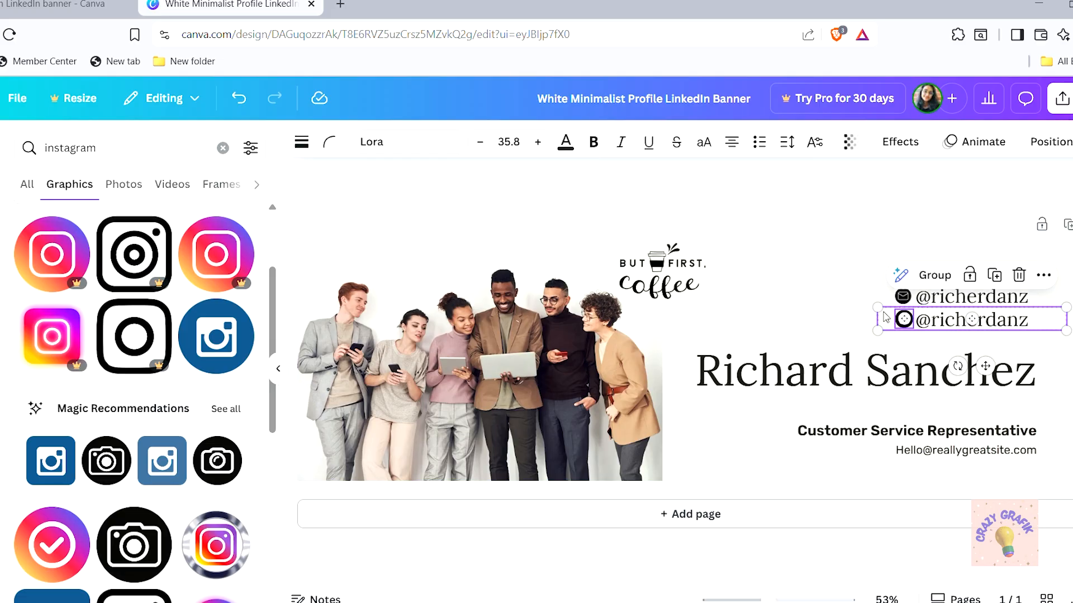
pyautogui.moveTo(886, 319); pyautogui.dragTo(893, 319)
pyautogui.click(796, 319)
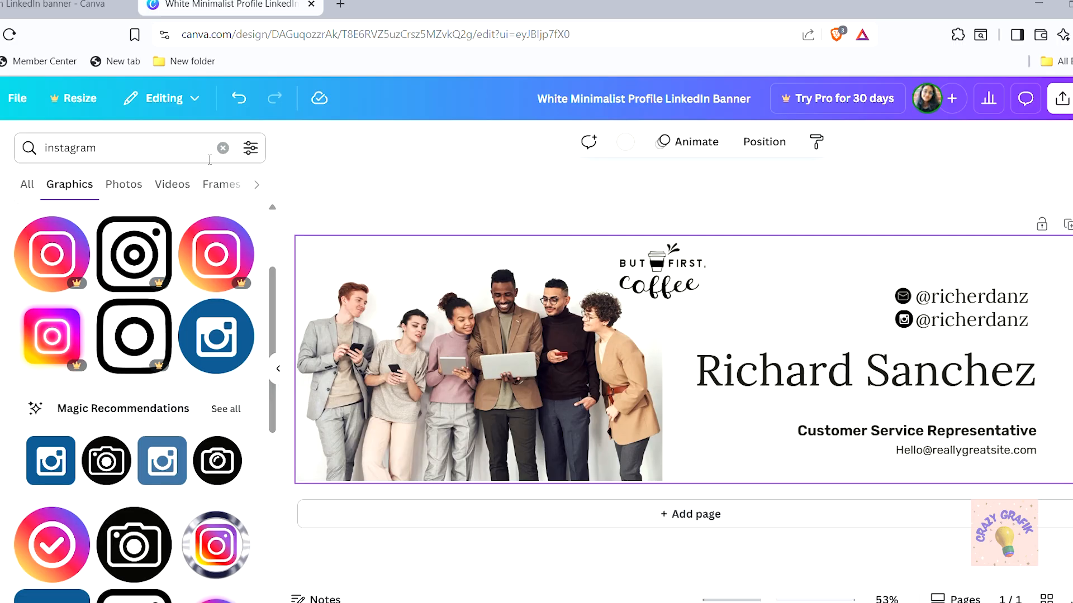
pyautogui.click(223, 148)
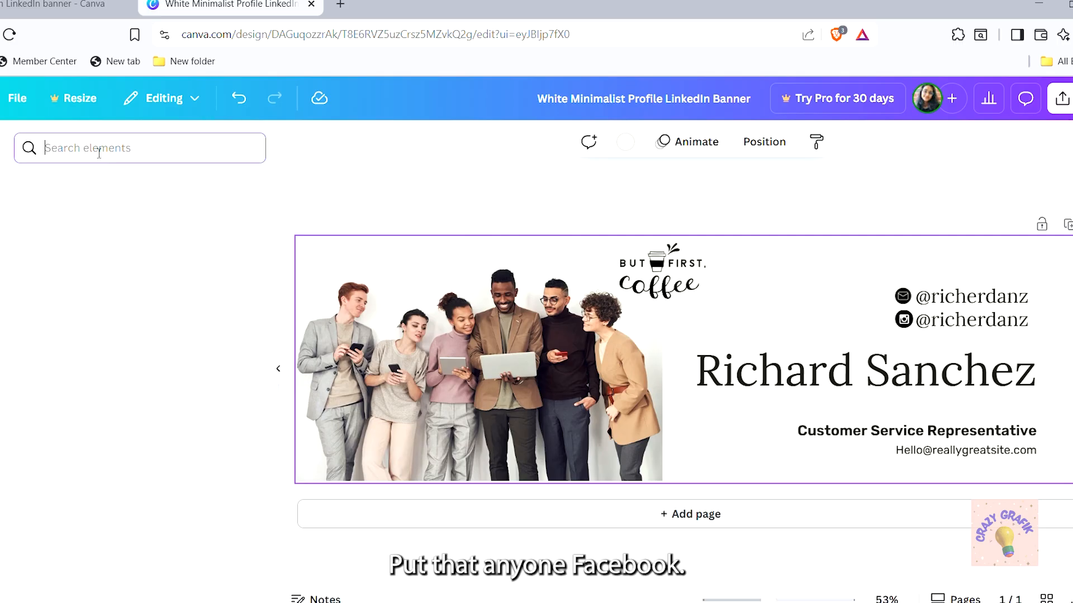
# Search 'facebook', add the Facebook f graphic, recolour it black and shrink it
pyautogui.click(66, 161)
pyautogui.write('facebook')
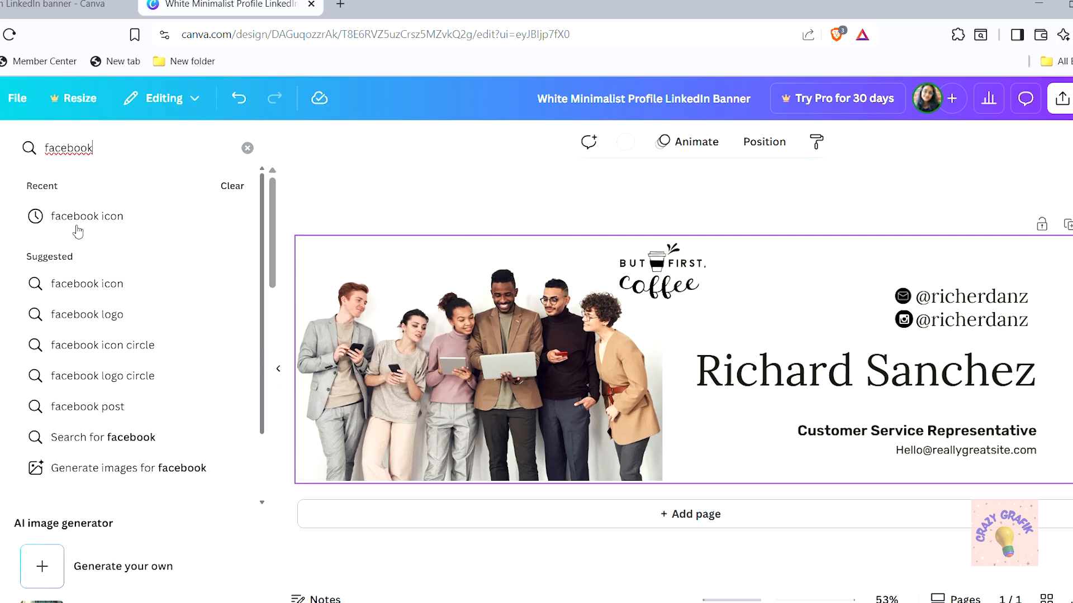
pyautogui.click(78, 227)
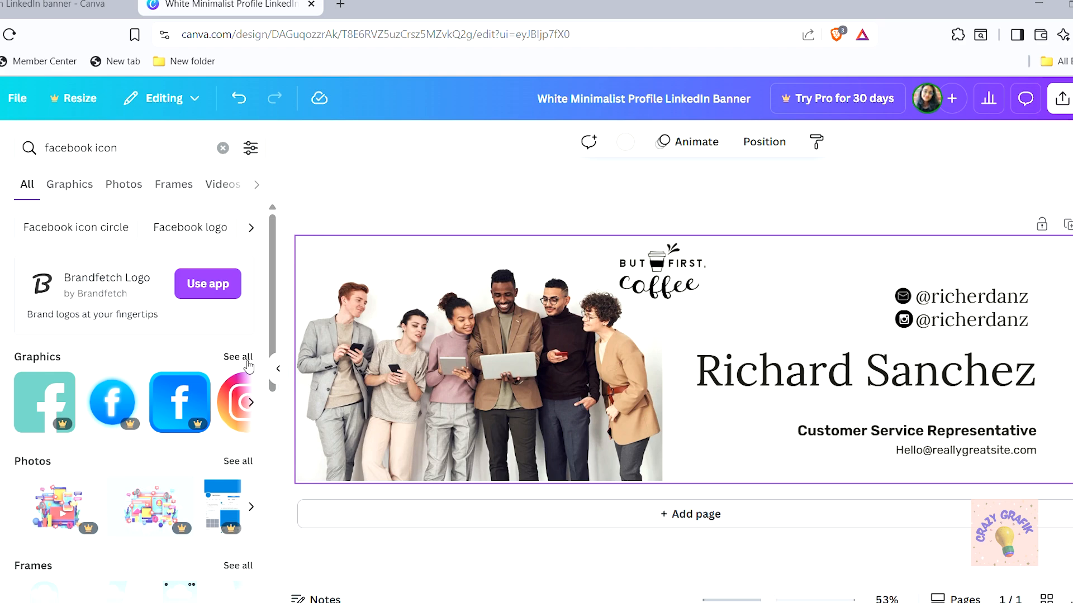
pyautogui.click(247, 362)
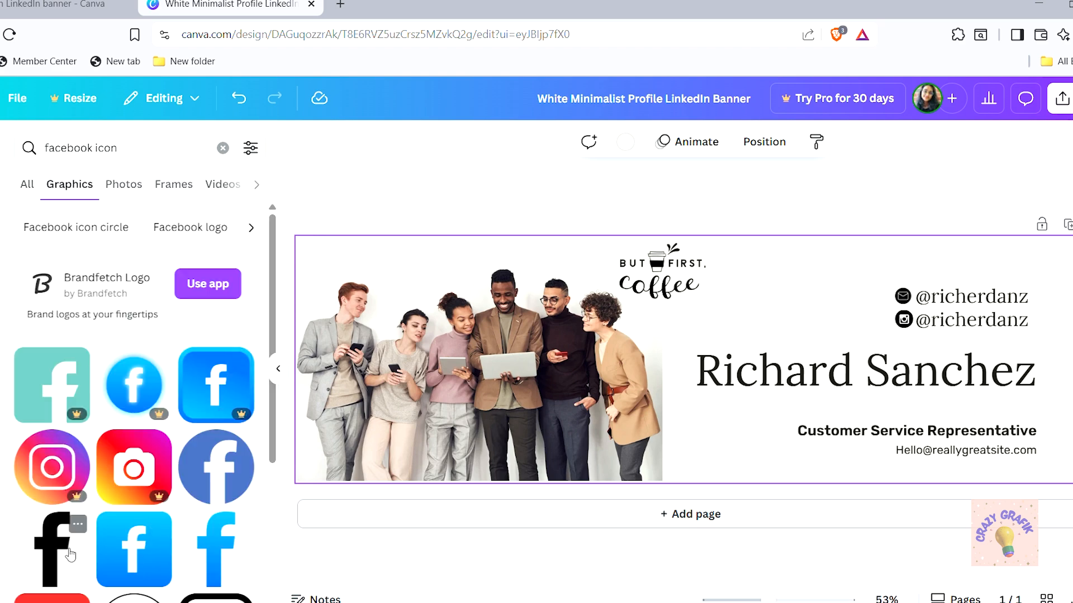
pyautogui.click(70, 555)
pyautogui.scroll(-2, 48, 513)
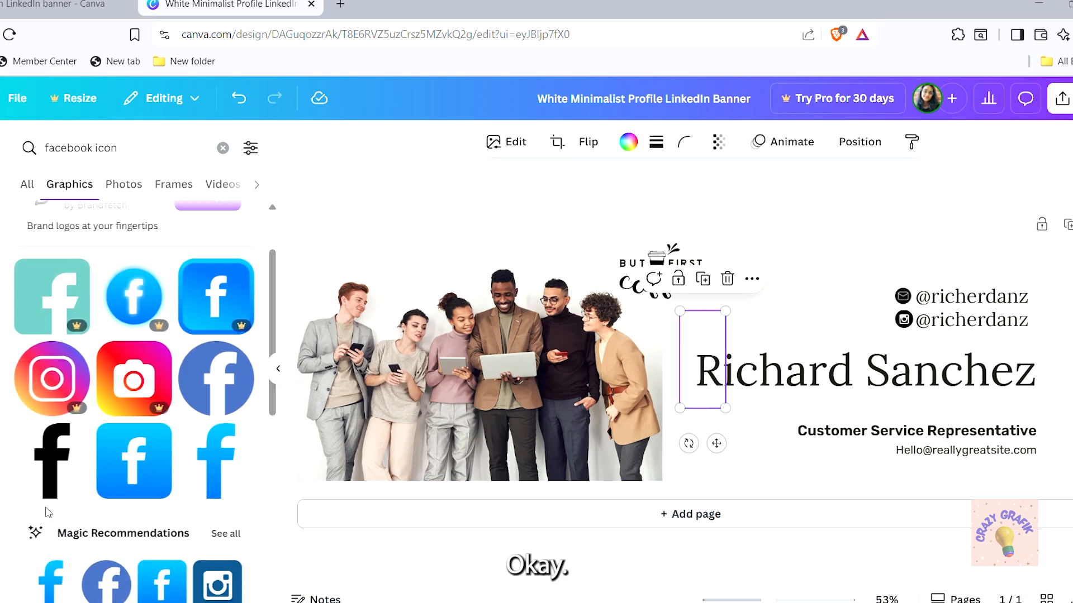
pyautogui.scroll(-6, 47, 513)
pyautogui.scroll(4, 48, 513)
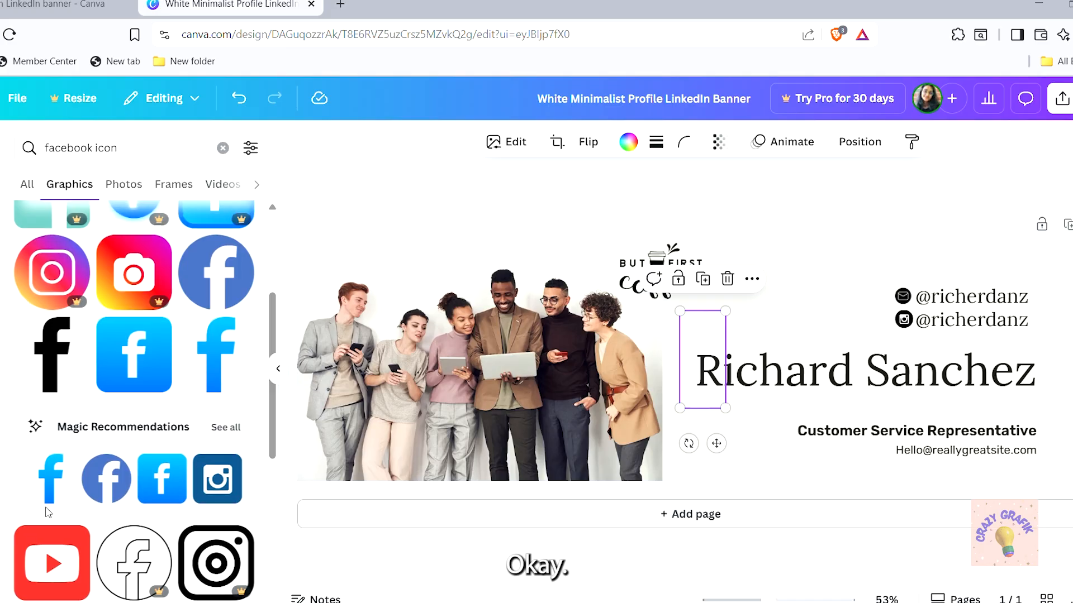
pyautogui.scroll(2, 48, 513)
pyautogui.scroll(-2, 48, 513)
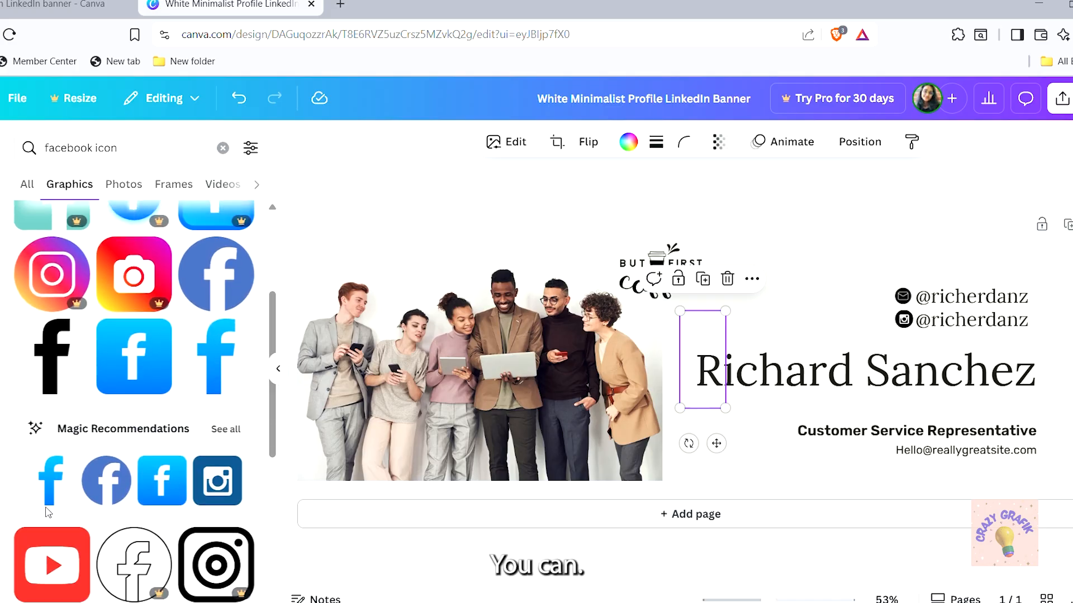
pyautogui.click(227, 429)
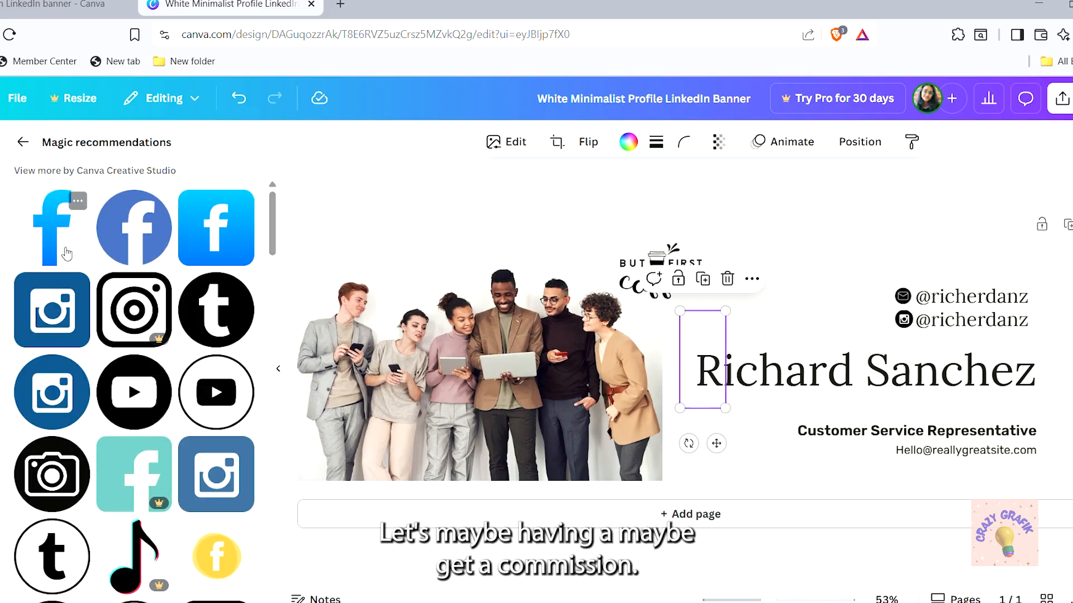
pyautogui.click(22, 142)
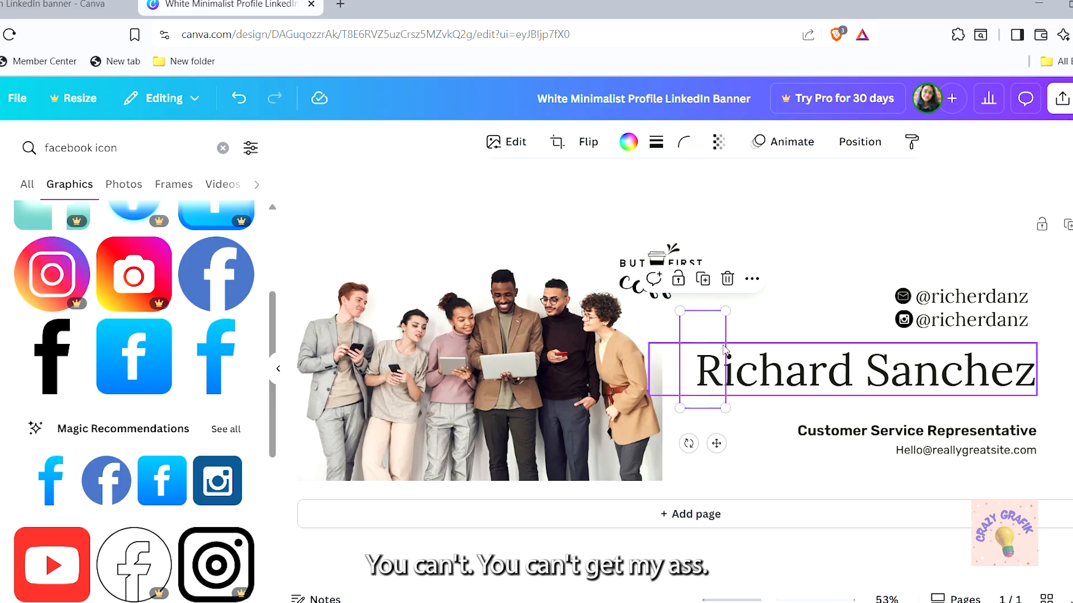
pyautogui.click(765, 313)
pyautogui.click(714, 342)
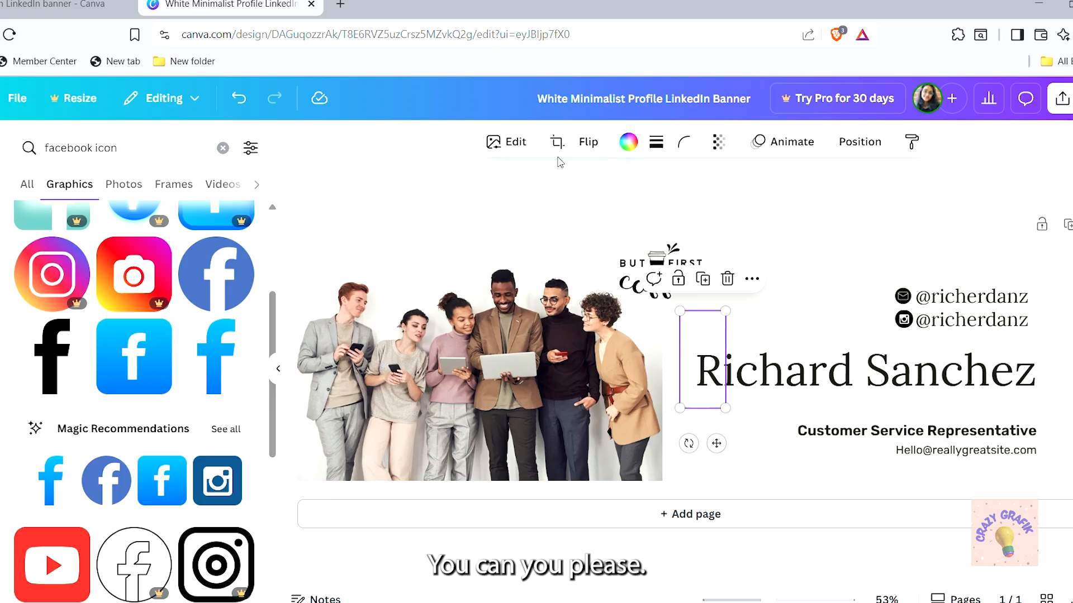
pyautogui.click(628, 143)
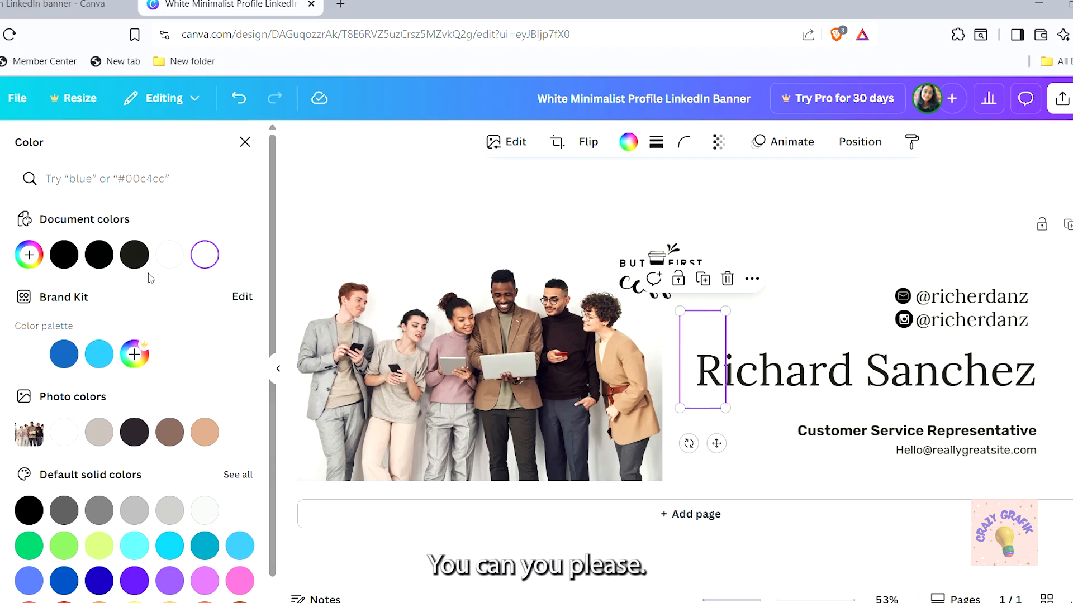
pyautogui.click(61, 258)
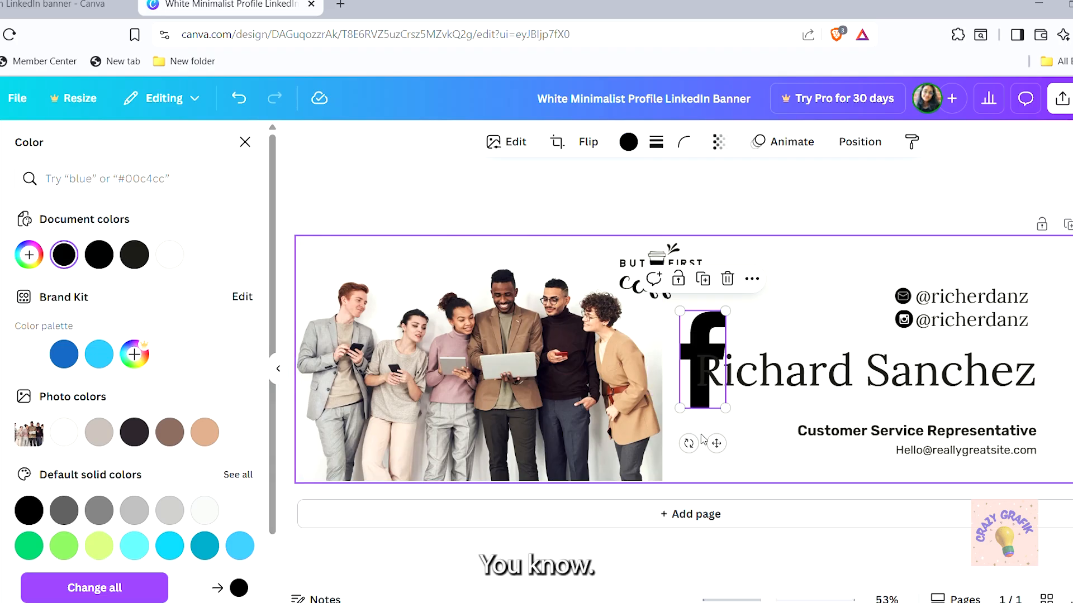
pyautogui.moveTo(680, 410); pyautogui.dragTo(848, 332)
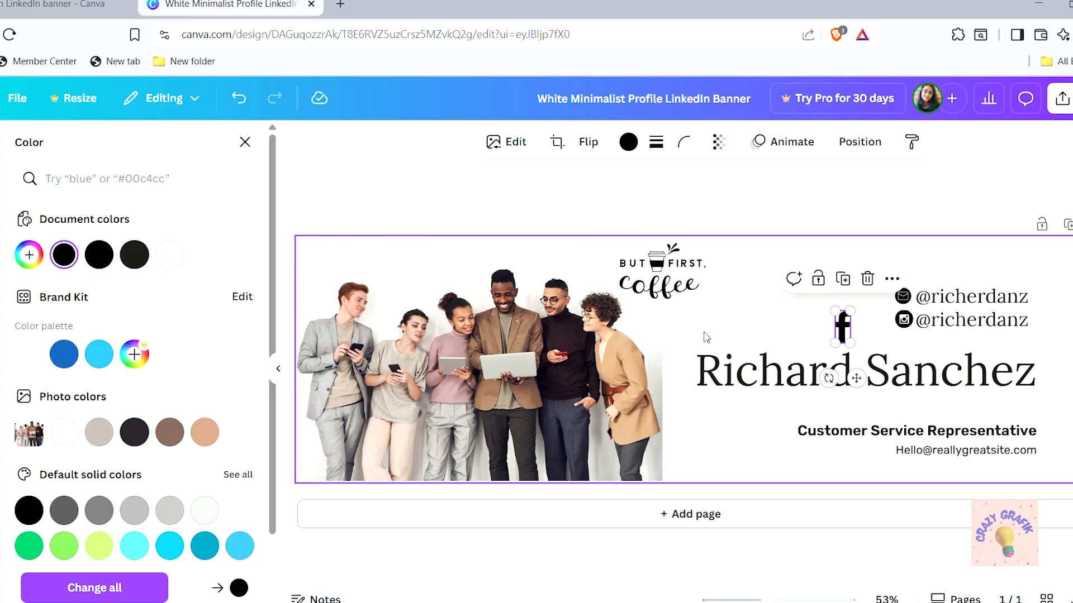
# Make the name heading smaller and move it slightly lower
pyautogui.click(771, 379)
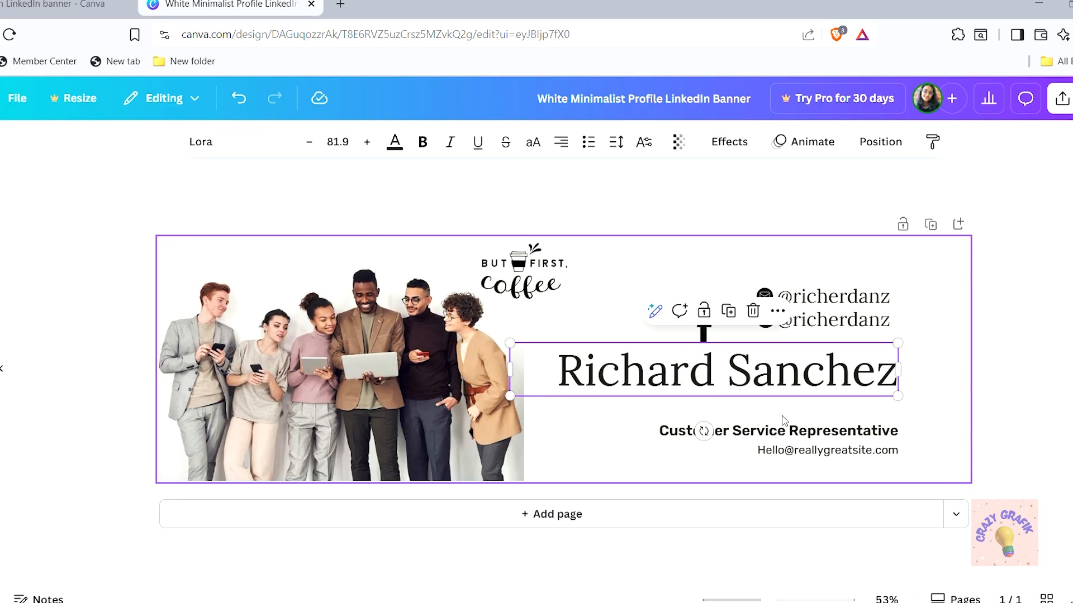
pyautogui.moveTo(658, 351); pyautogui.dragTo(729, 360)
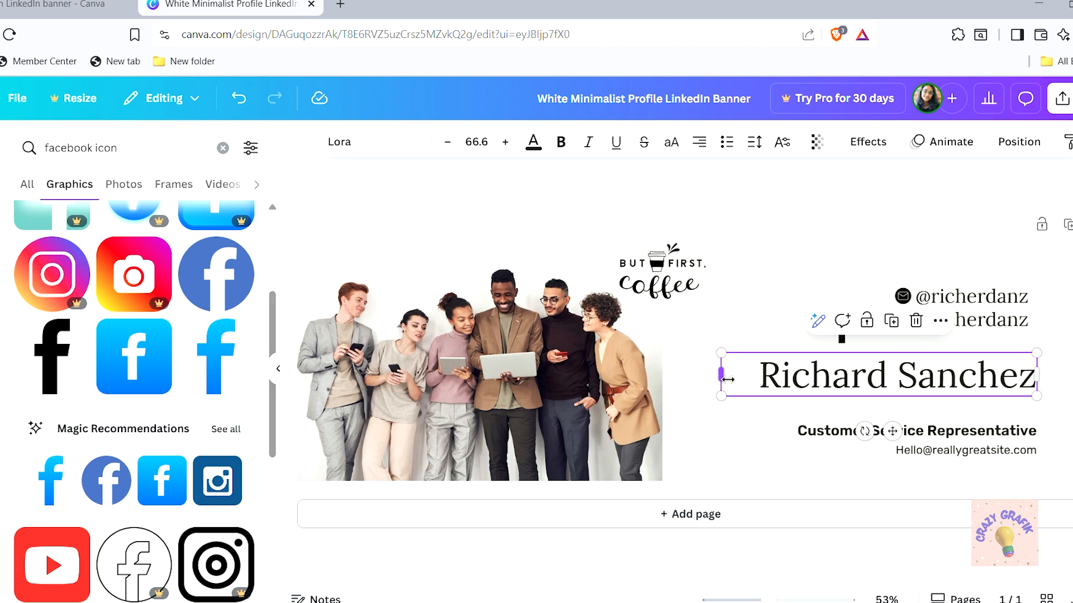
pyautogui.doubleClick(832, 383)
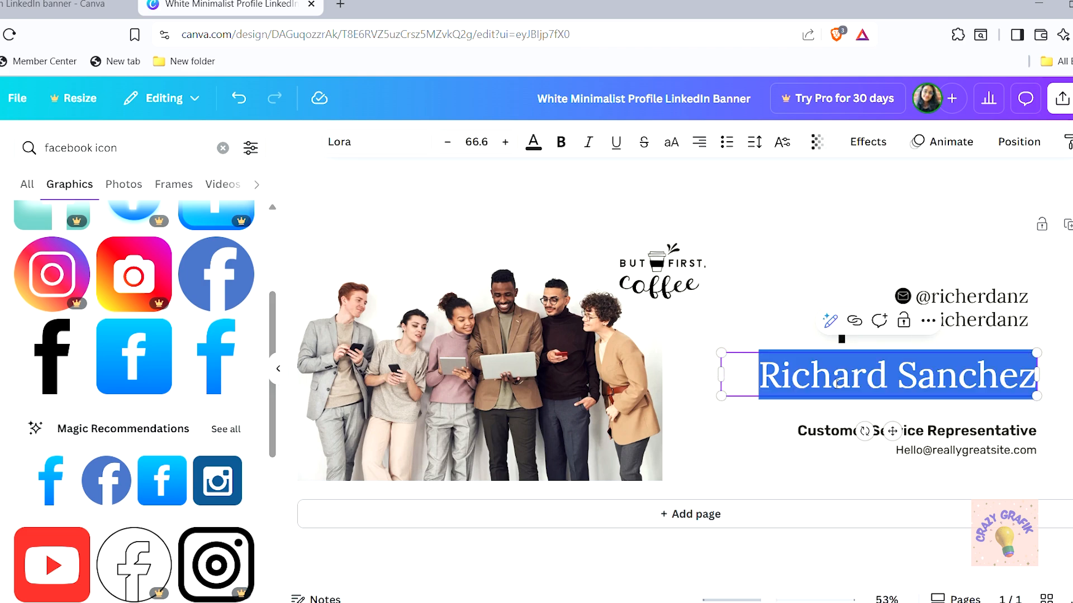
pyautogui.click(760, 442)
pyautogui.click(860, 384)
pyautogui.moveTo(859, 384); pyautogui.dragTo(859, 404)
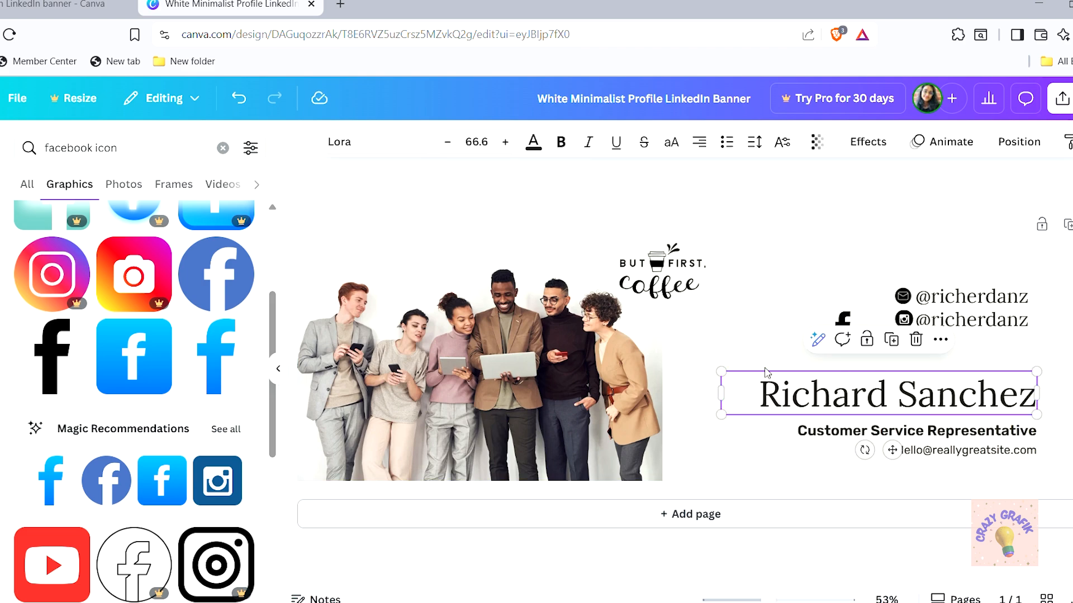
pyautogui.click(802, 330)
# Duplicate the handle line with Ctrl+D below the others and put the Facebook icon beside it
pyautogui.click(844, 328)
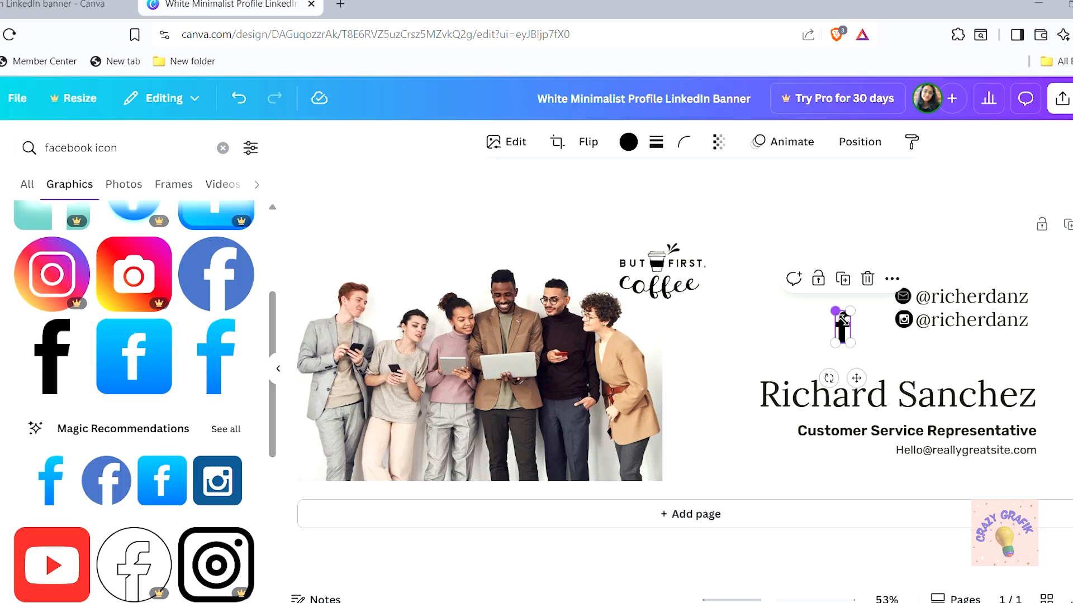
pyautogui.moveTo(842, 319); pyautogui.dragTo(846, 327)
pyautogui.click(989, 325)
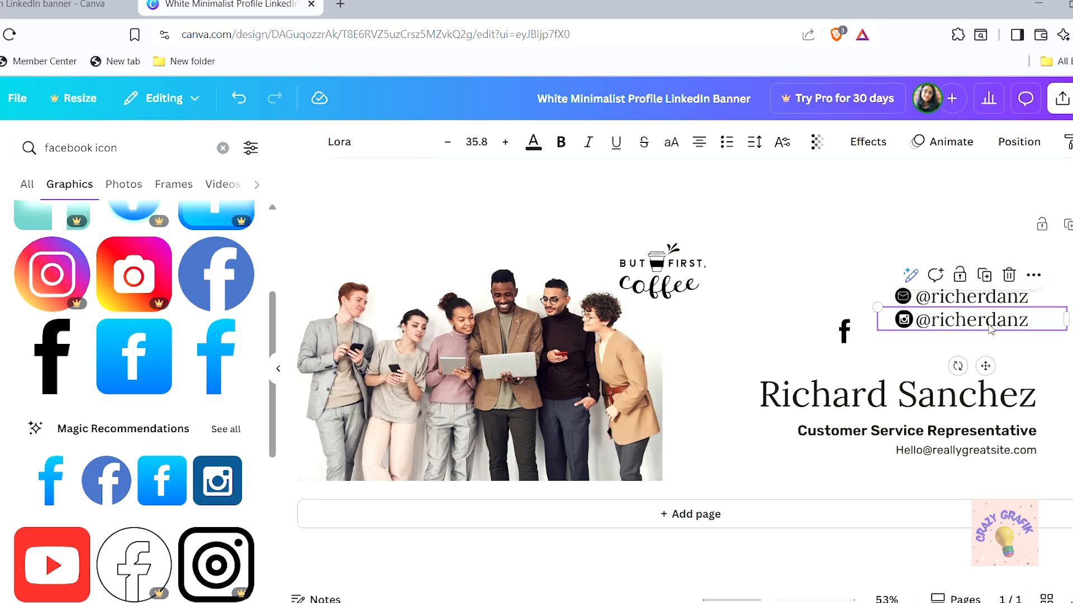
pyautogui.hotkey('ctrl', 'd')
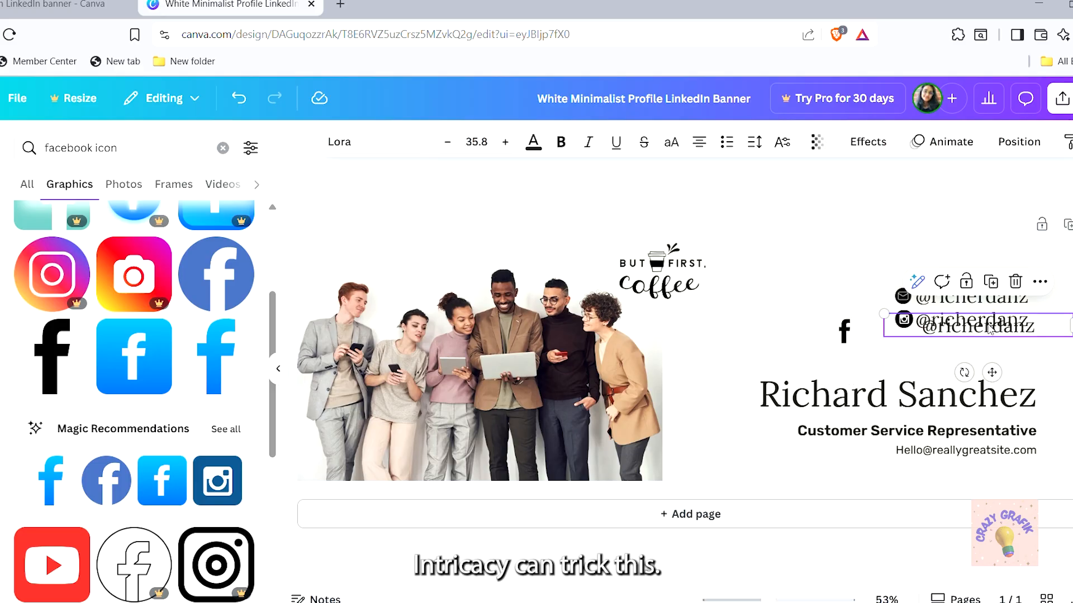
pyautogui.moveTo(988, 329); pyautogui.dragTo(982, 350)
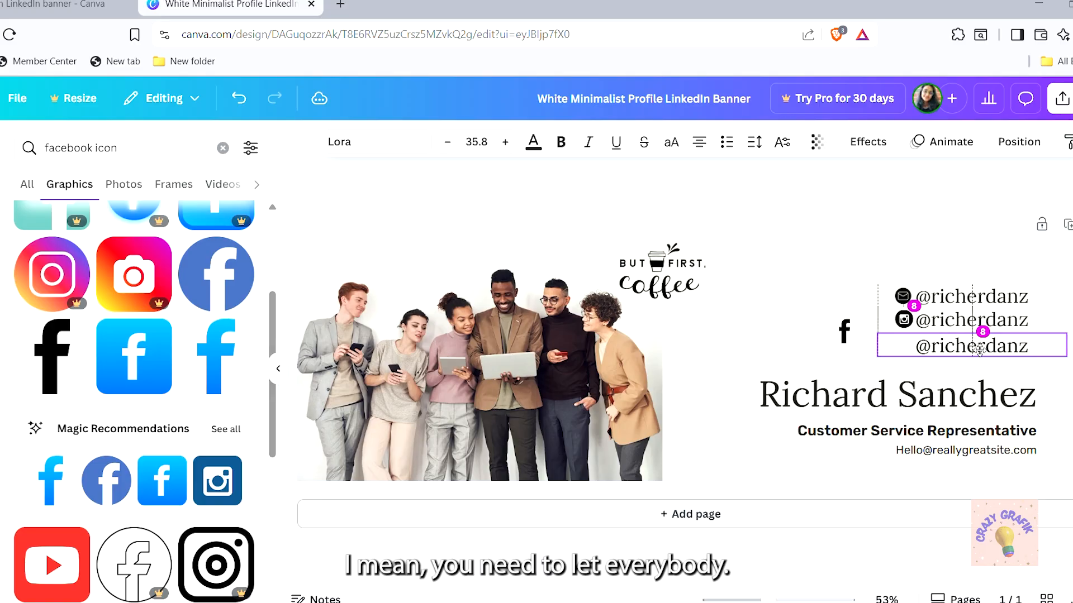
pyautogui.moveTo(851, 341); pyautogui.dragTo(911, 356)
pyautogui.click(805, 357)
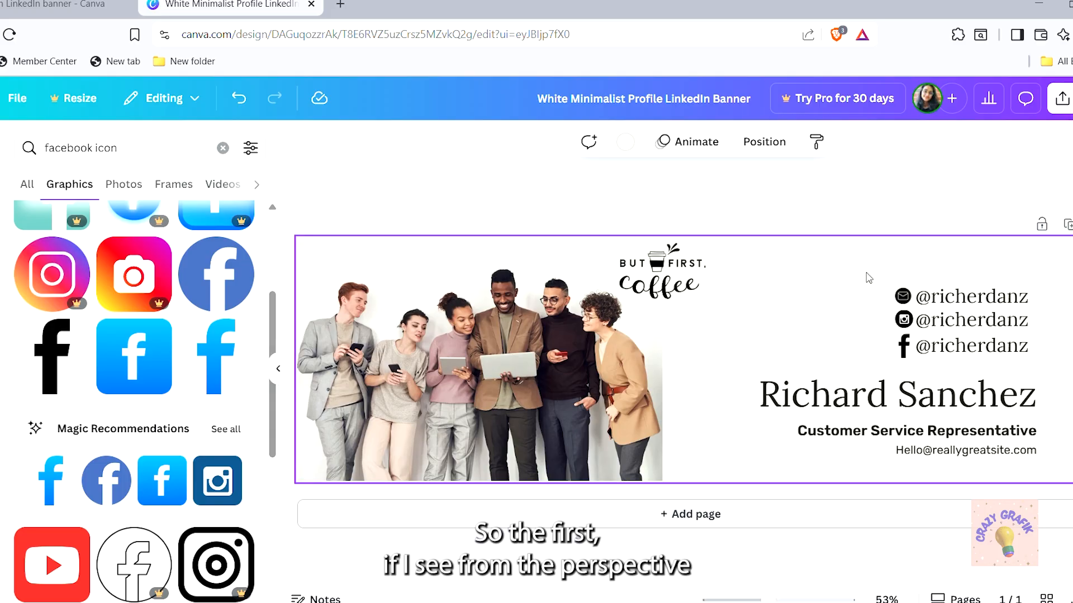
# Move the contact lines left, shift the name and title block up, and delete the email line
pyautogui.moveTo(868, 278); pyautogui.dragTo(1070, 362)
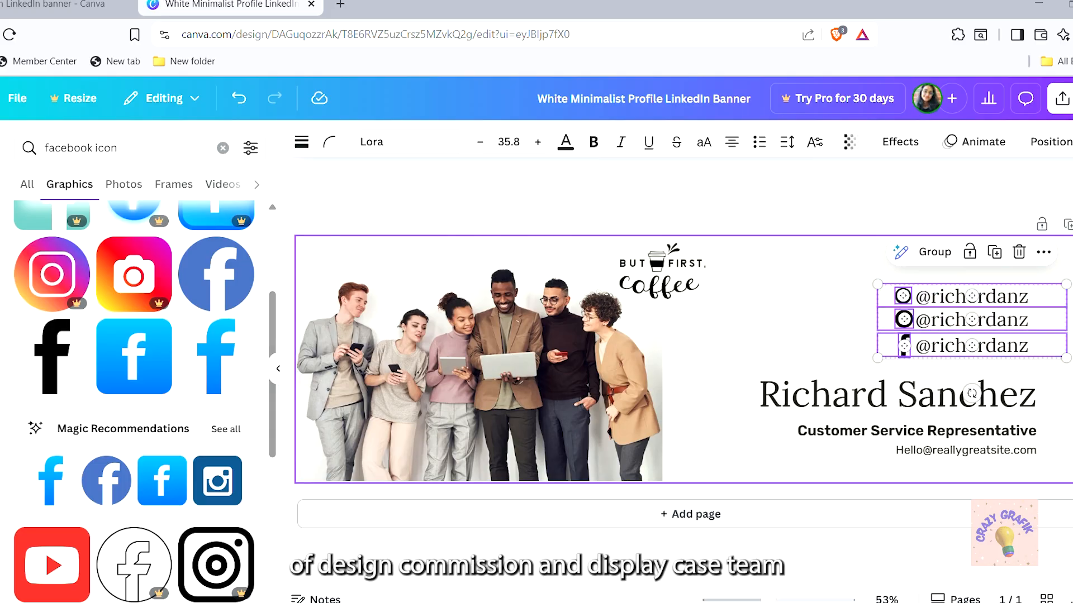
pyautogui.moveTo(992, 327); pyautogui.dragTo(812, 334)
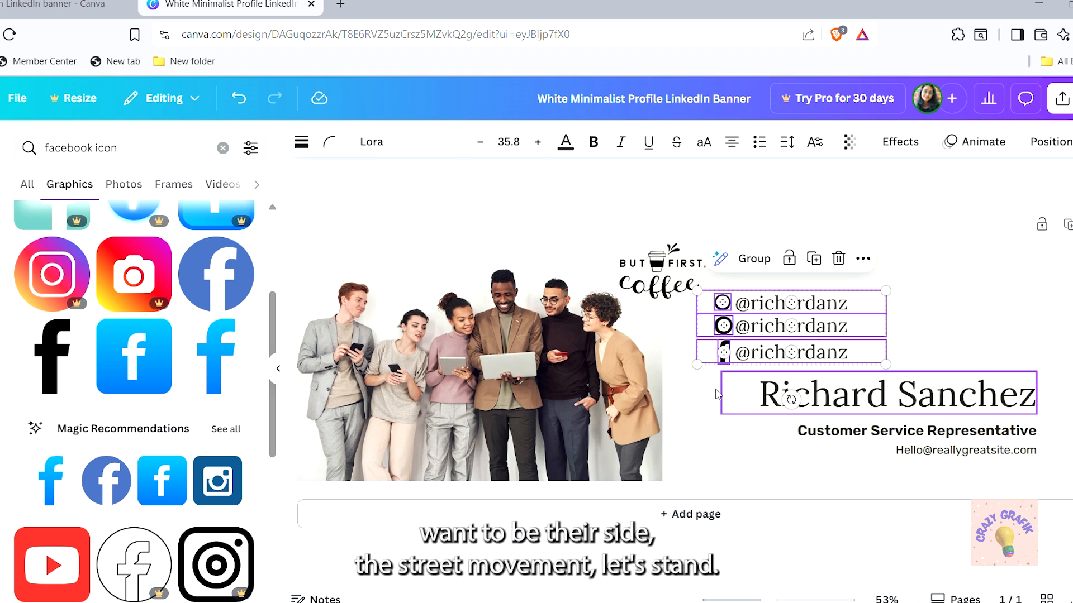
pyautogui.moveTo(701, 385); pyautogui.dragTo(939, 425)
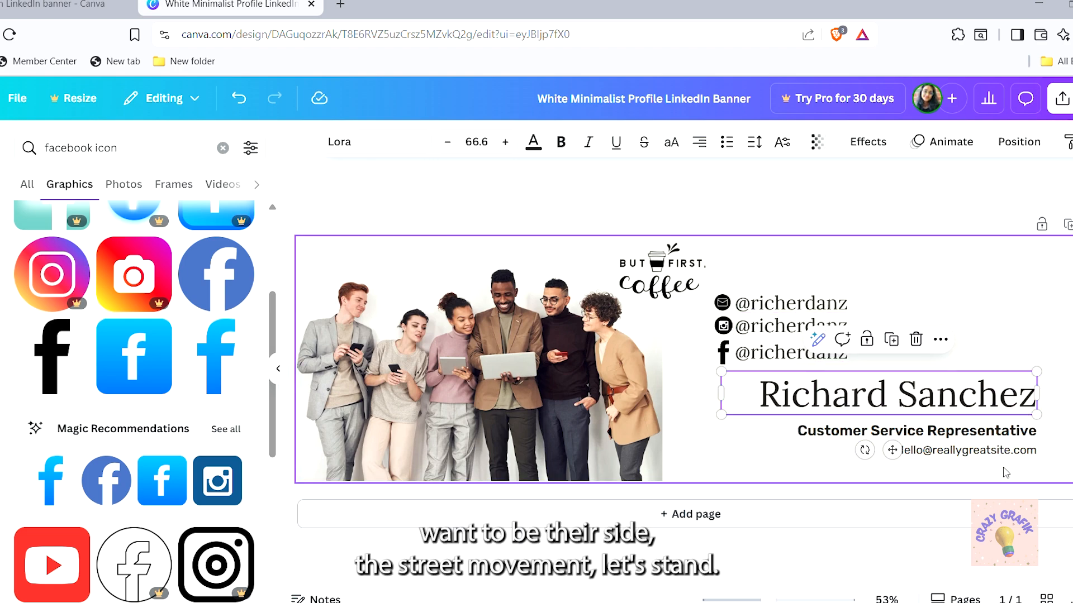
pyautogui.click(1031, 460)
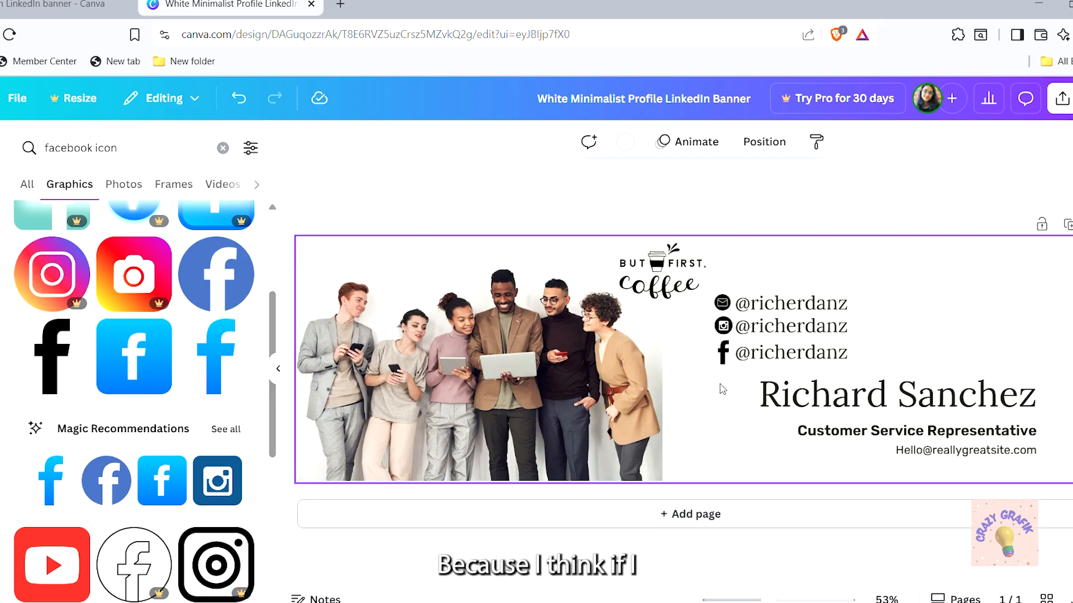
pyautogui.moveTo(719, 383); pyautogui.dragTo(1003, 472)
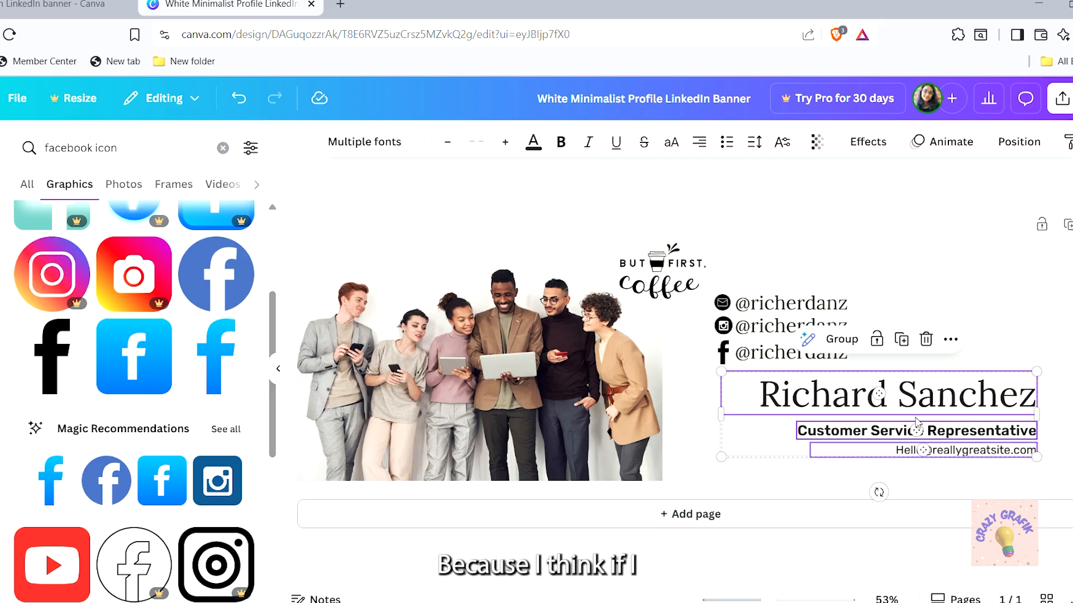
pyautogui.moveTo(943, 423); pyautogui.dragTo(994, 357)
pyautogui.click(988, 357)
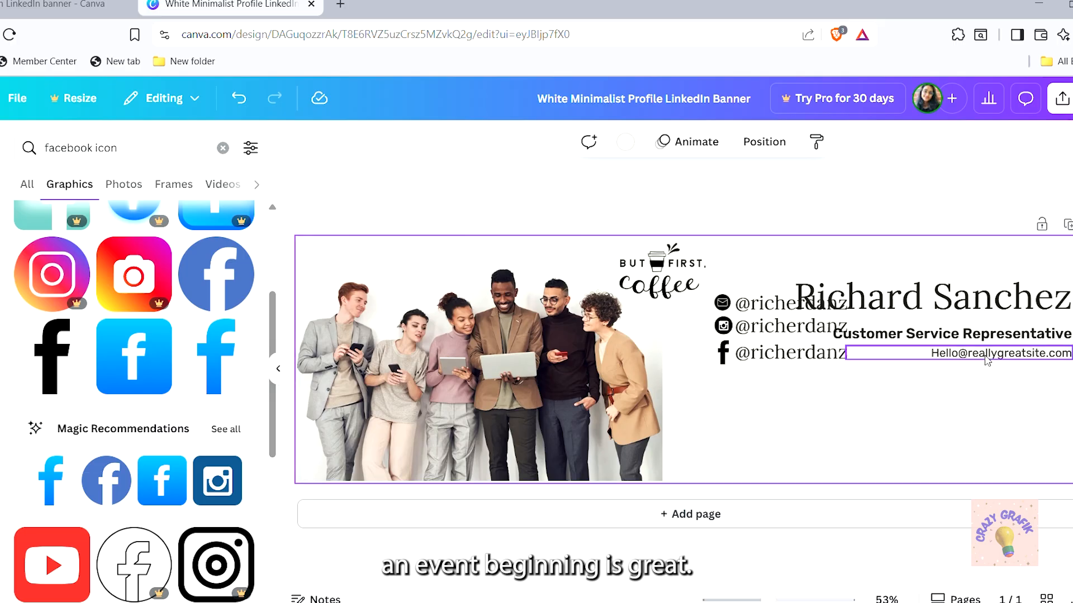
pyautogui.press('Delete')
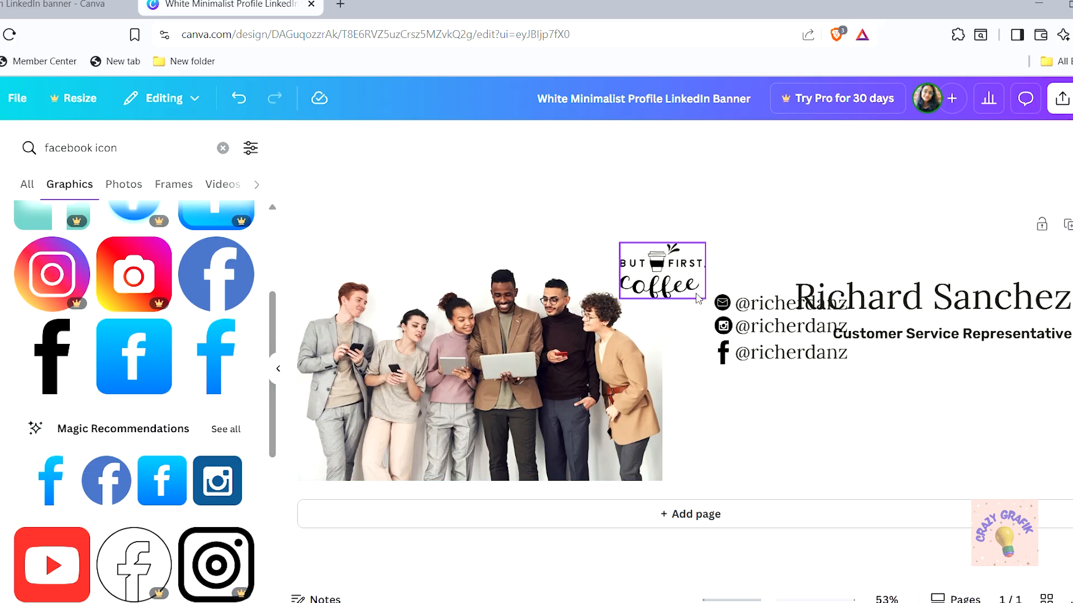
# Move the three icon-and-handle lines under the job title and align them with it
pyautogui.moveTo(720, 284); pyautogui.dragTo(736, 364)
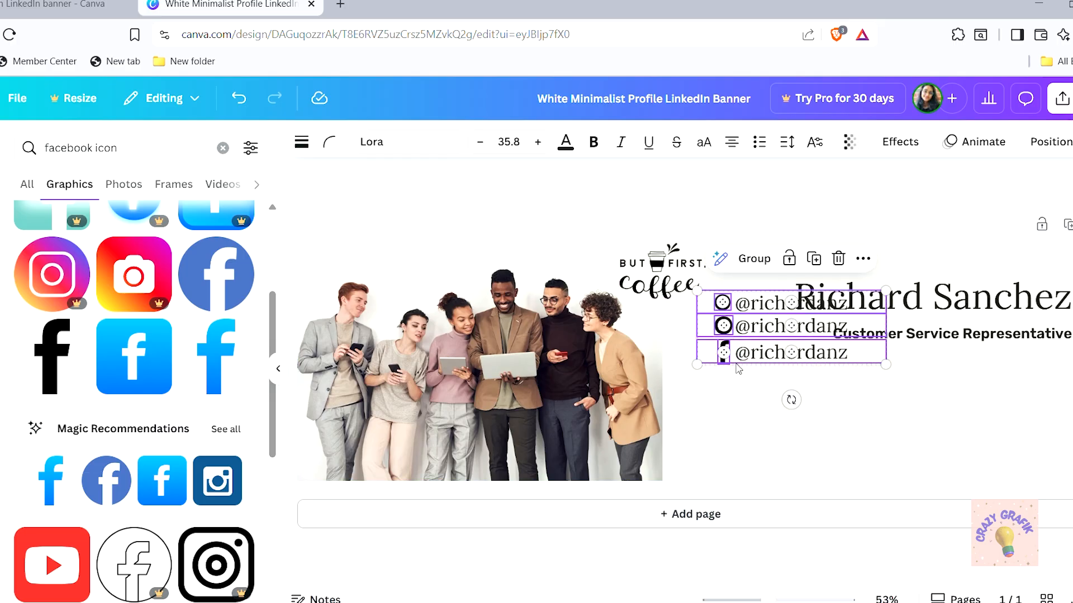
pyautogui.moveTo(755, 308); pyautogui.dragTo(948, 414)
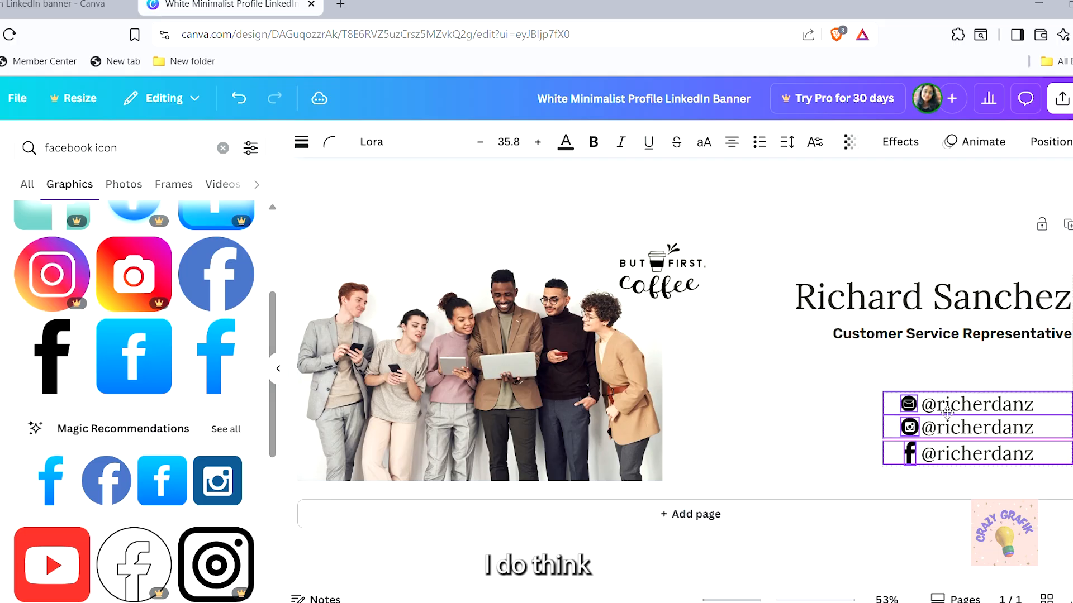
pyautogui.click(769, 384)
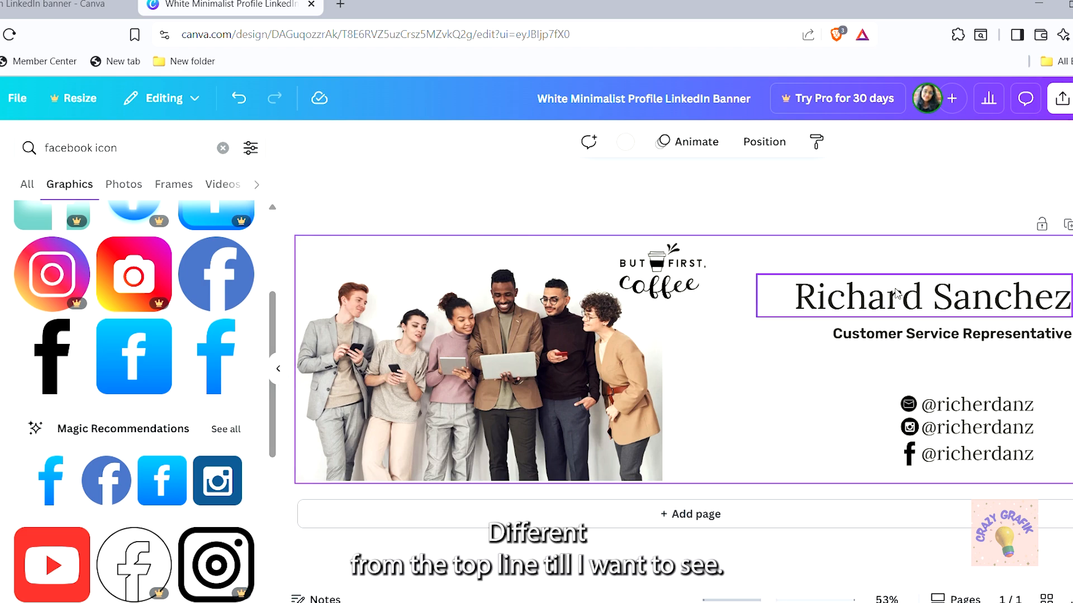
pyautogui.moveTo(873, 385); pyautogui.dragTo(967, 454)
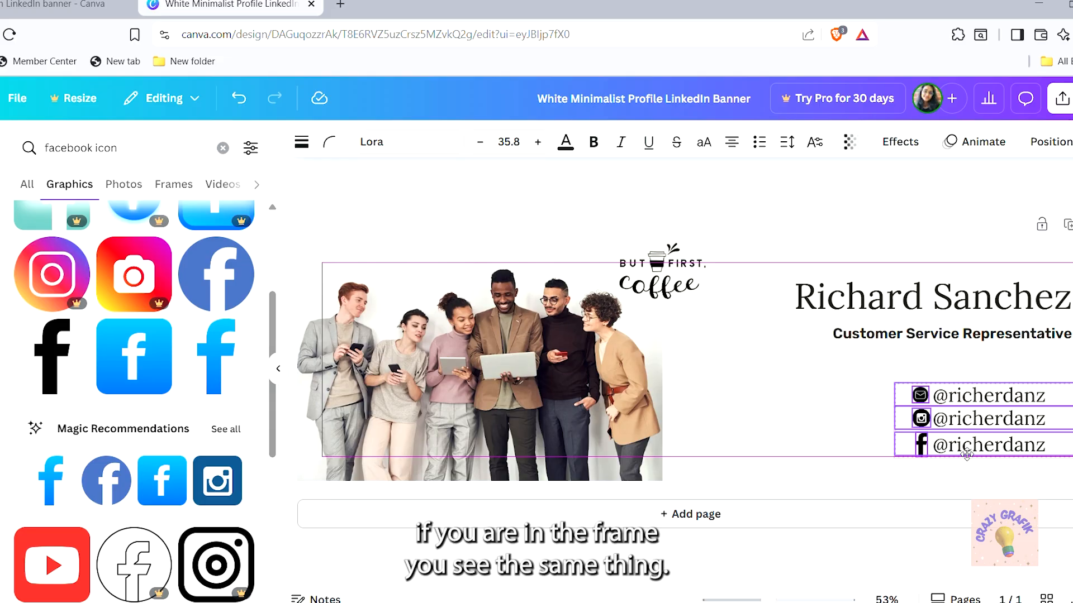
pyautogui.moveTo(966, 455); pyautogui.dragTo(945, 437)
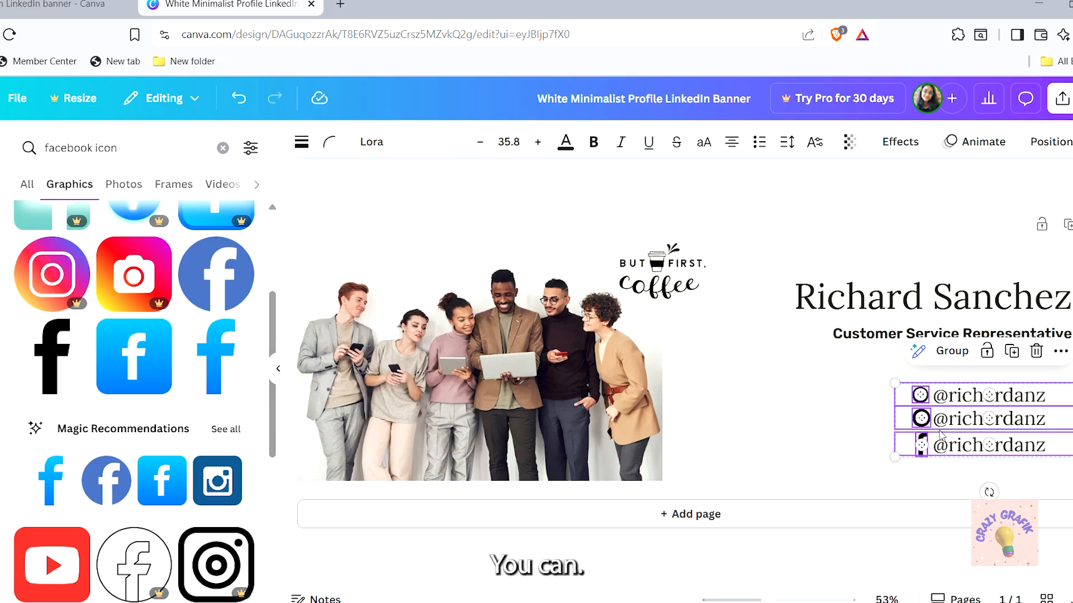
pyautogui.click(788, 422)
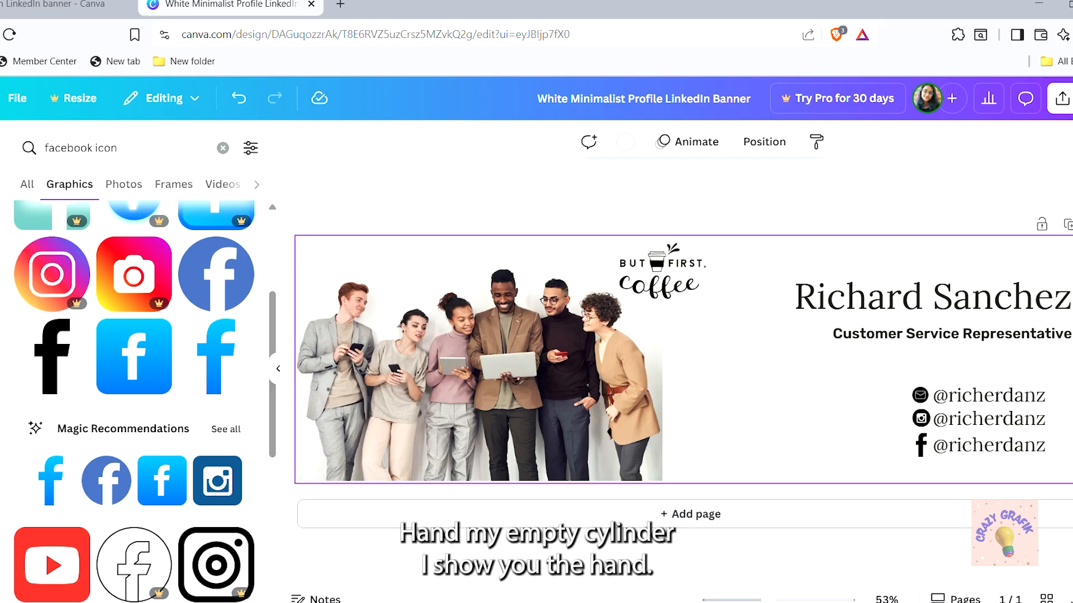
# Add a plain horizontal line from Shapes and stretch it under the job title as a divider
pyautogui.keyDown('ctrl'); pyautogui.scroll(3, 1068, 358); pyautogui.keyUp('ctrl')
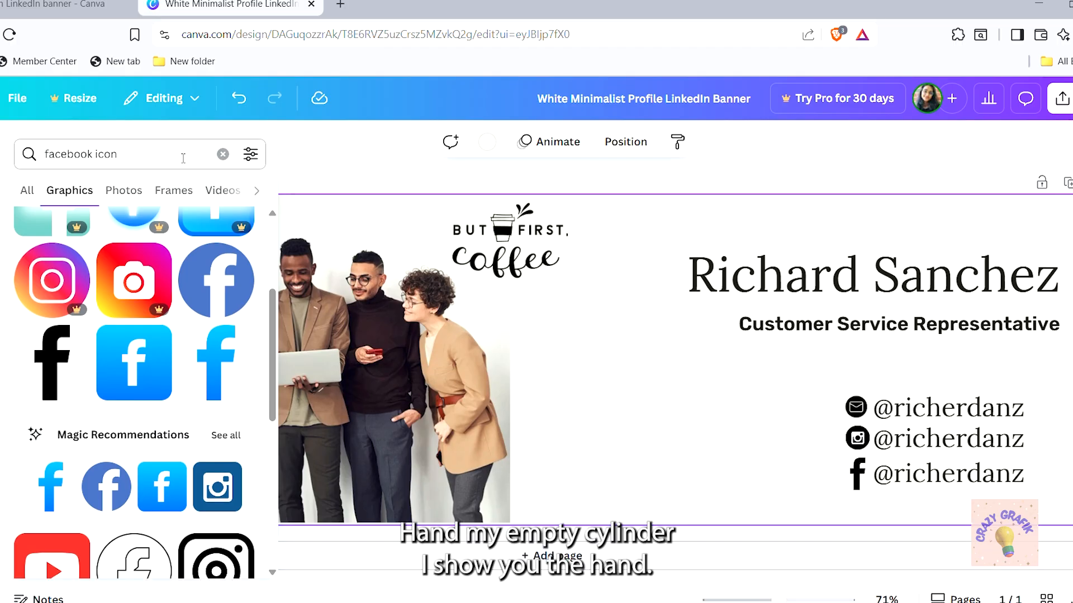
pyautogui.click(223, 147)
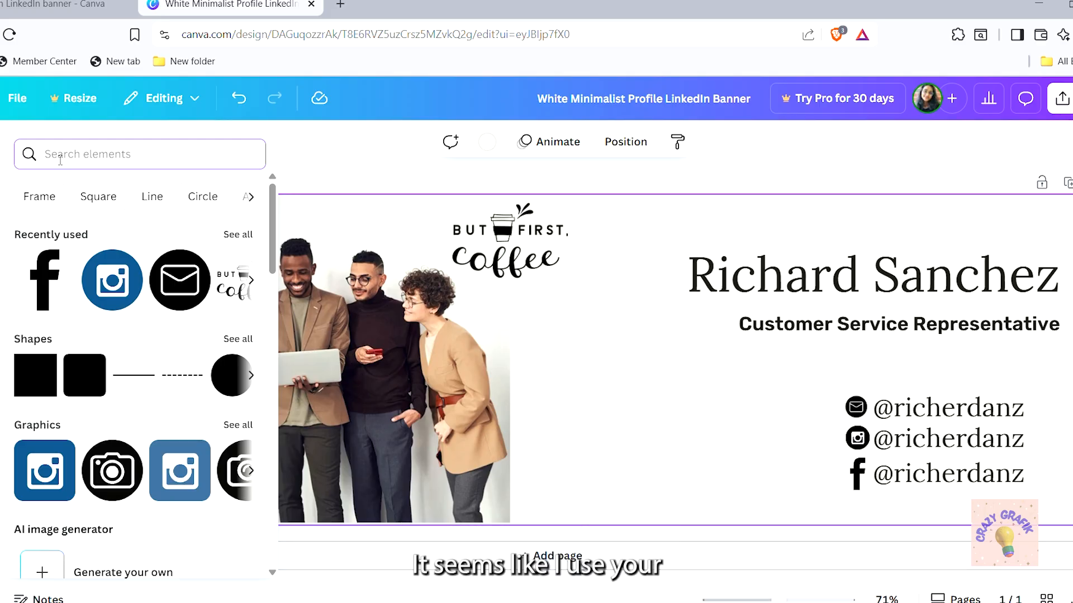
pyautogui.click(152, 198)
pyautogui.click(226, 382)
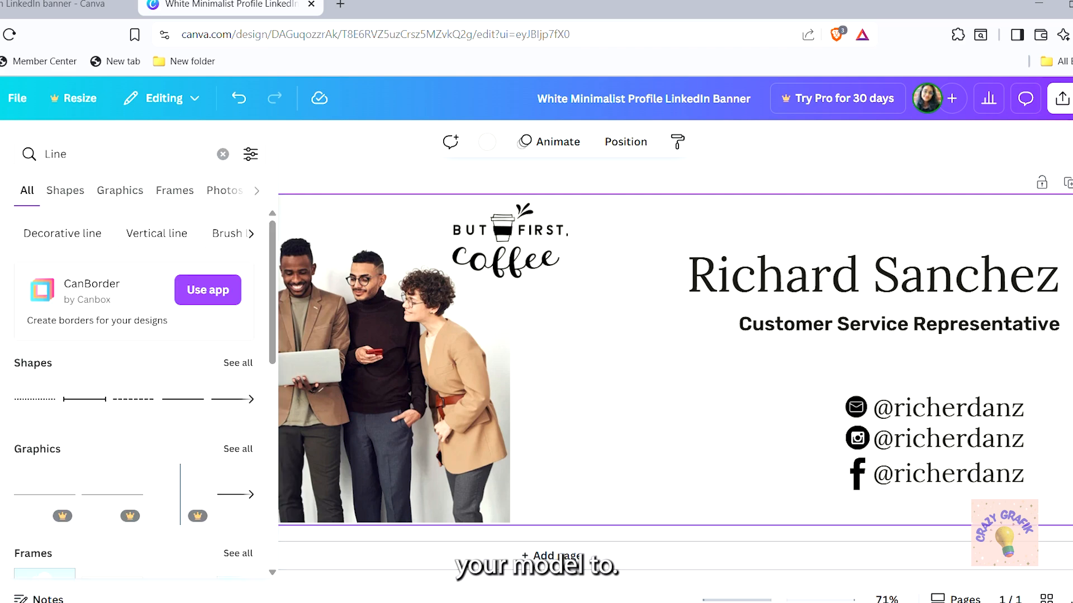
pyautogui.click(238, 363)
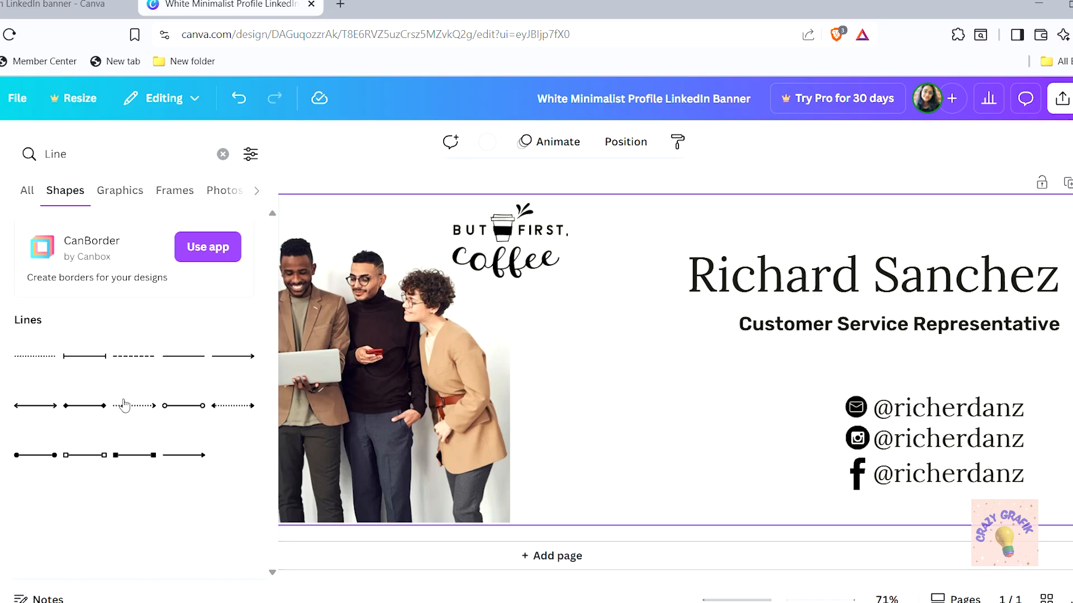
pyautogui.click(80, 356)
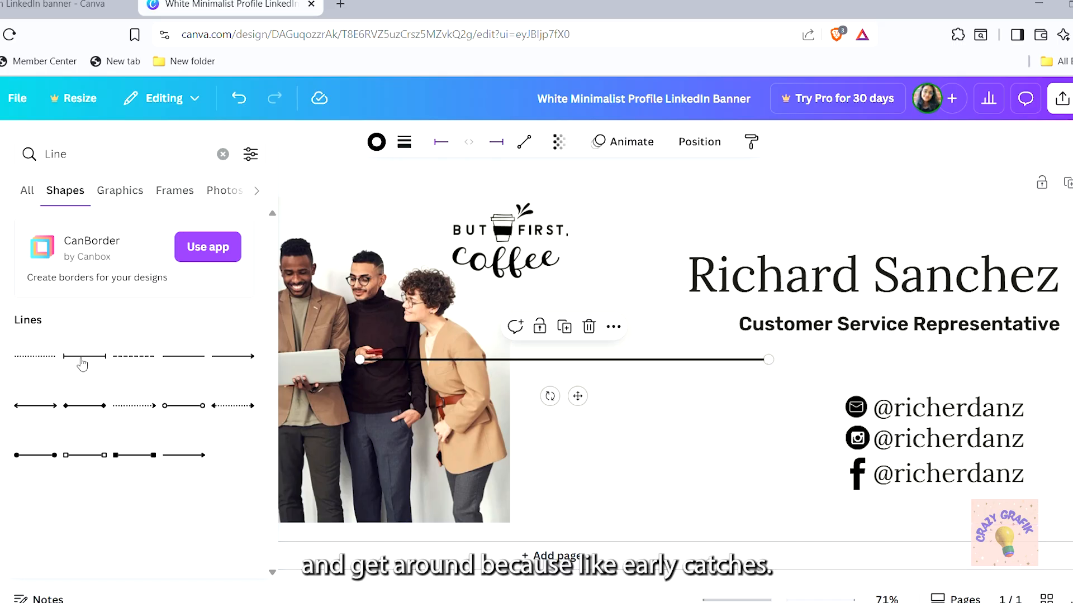
pyautogui.moveTo(561, 364); pyautogui.dragTo(833, 370)
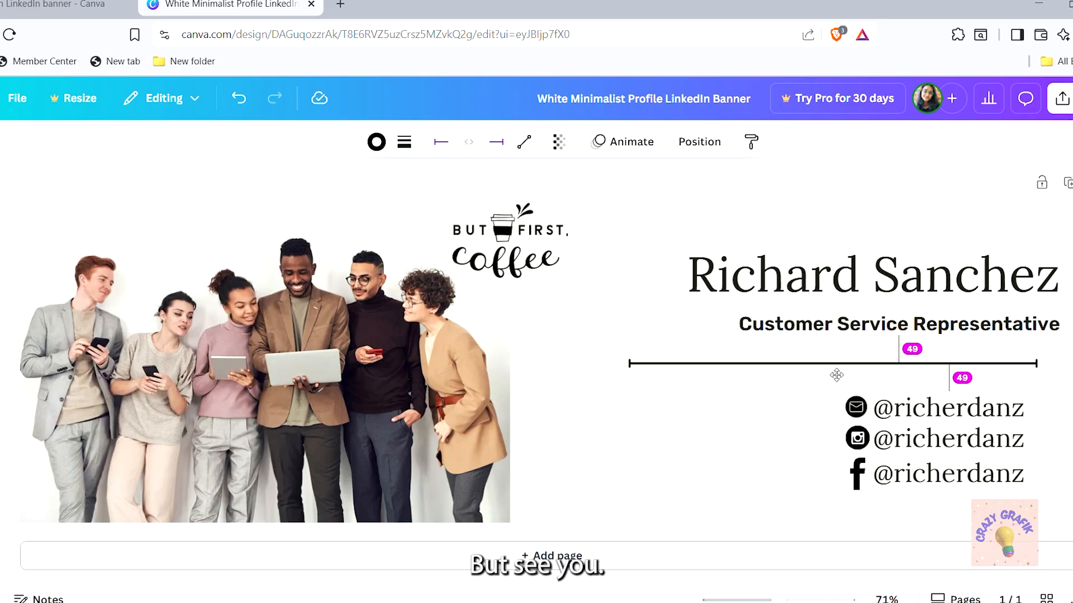
pyautogui.moveTo(638, 373); pyautogui.dragTo(597, 370)
pyautogui.moveTo(828, 398); pyautogui.dragTo(864, 404)
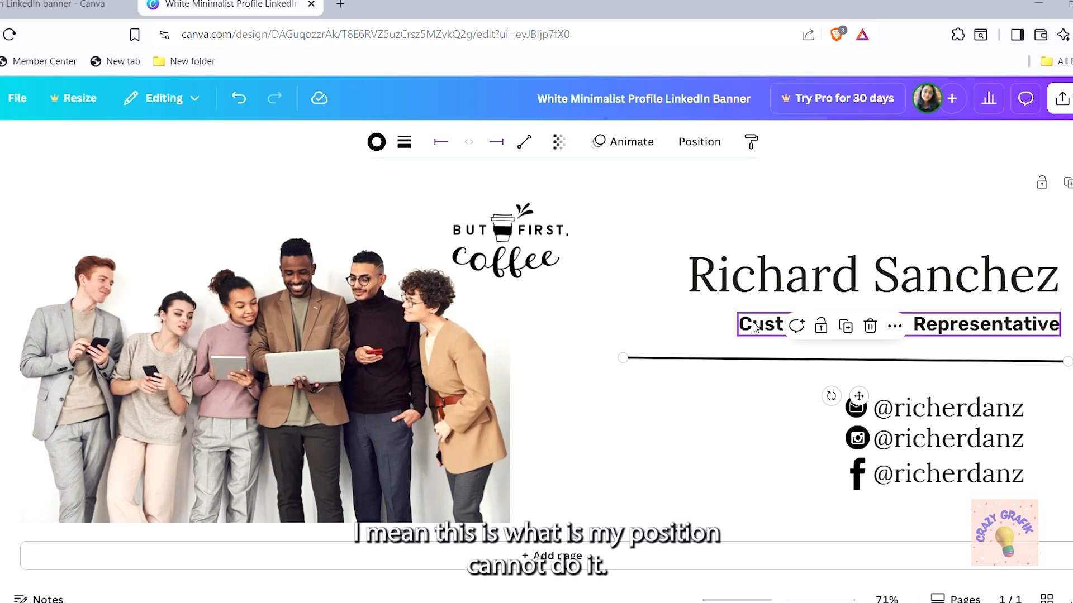
# Delete the 'But First, Coffee' graphic from the top of the banner
pyautogui.click(865, 479)
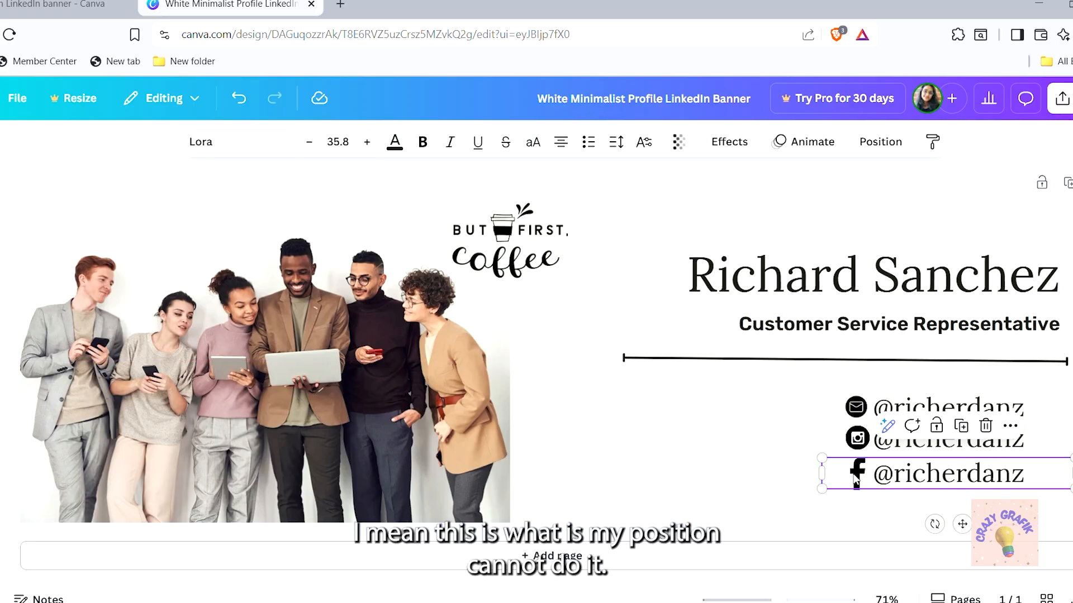
pyautogui.click(725, 448)
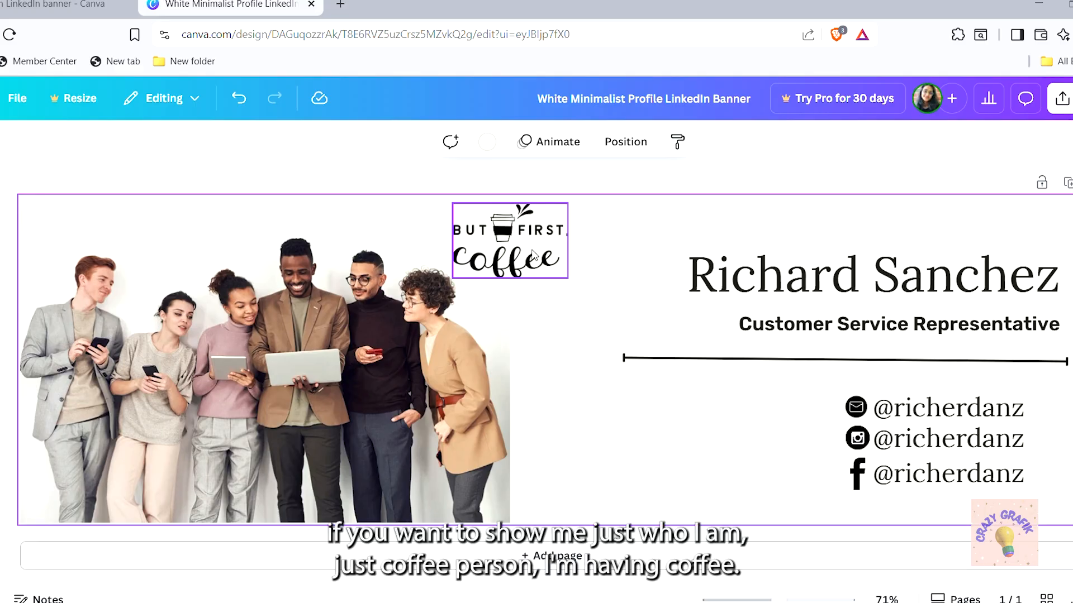
pyautogui.press('Delete')
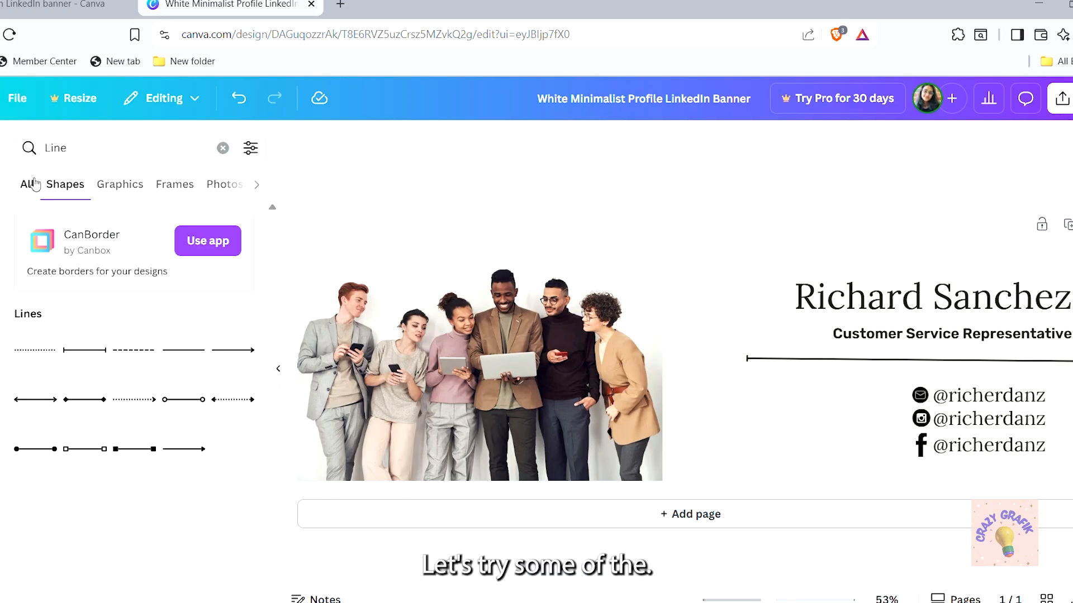
# Replace the Line element search with a search for 'coffee'
pyautogui.click(118, 155)
pyautogui.press('BackSpace')
pyautogui.press('BackSpace')
pyautogui.press('BackSpace')
pyautogui.press('BackSpace')
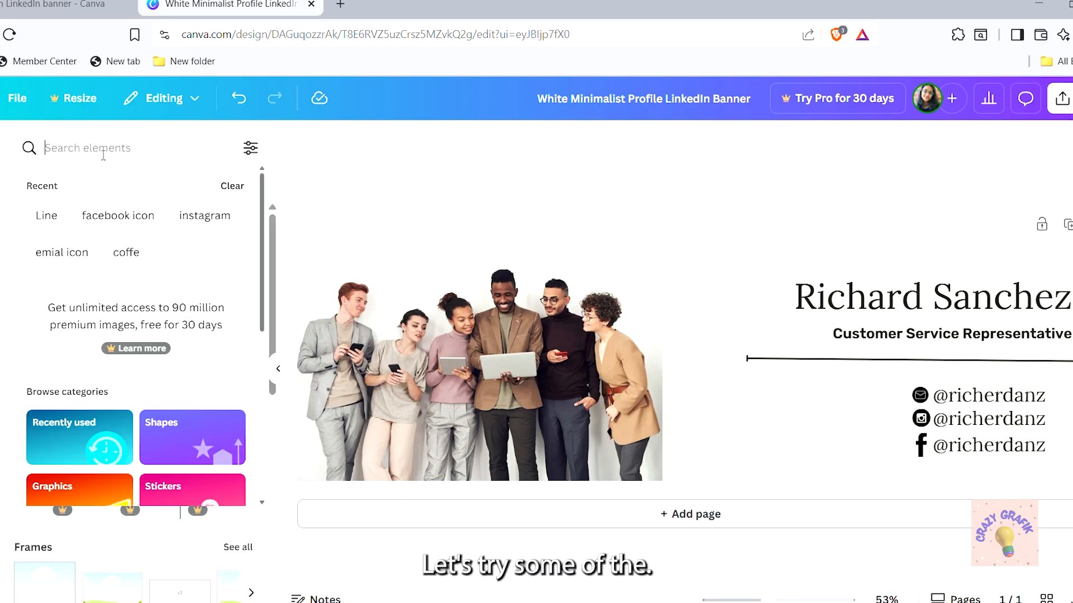
pyautogui.write('coffee')
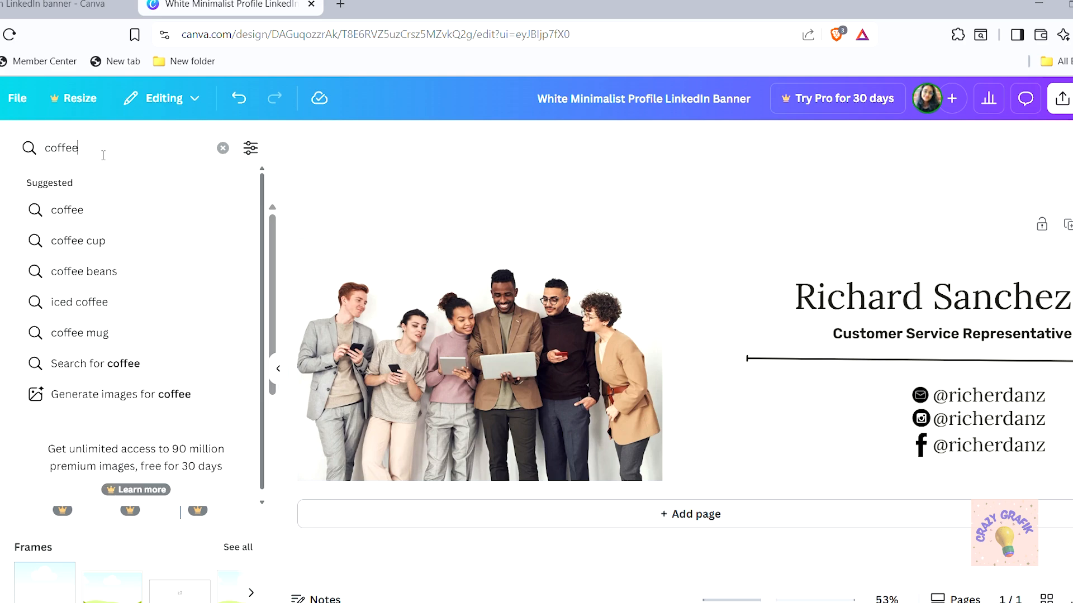
pyautogui.press('Return')
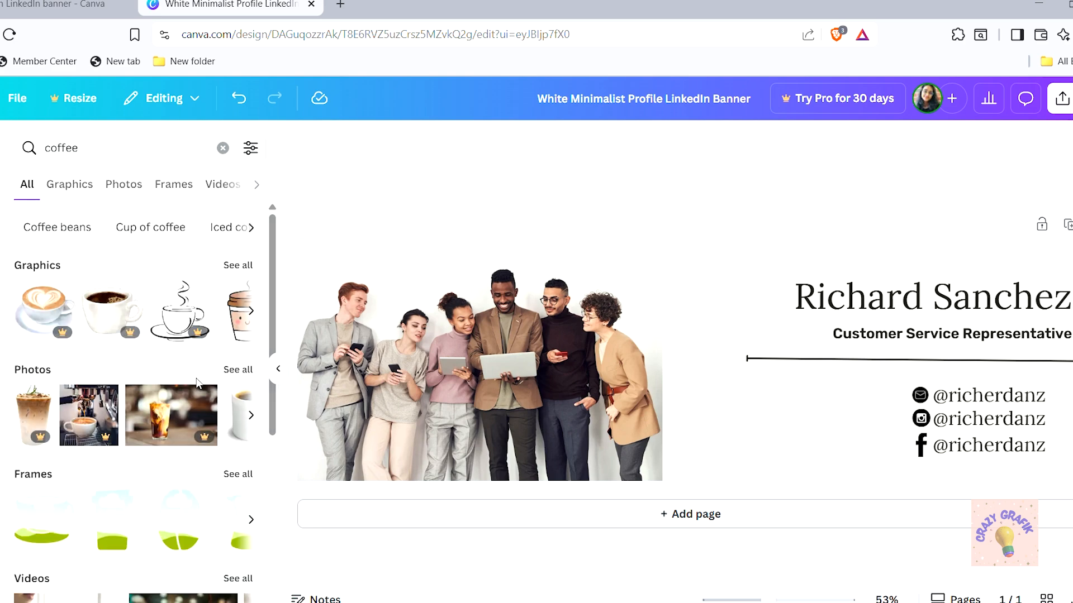
pyautogui.scroll(-6, 272, 346)
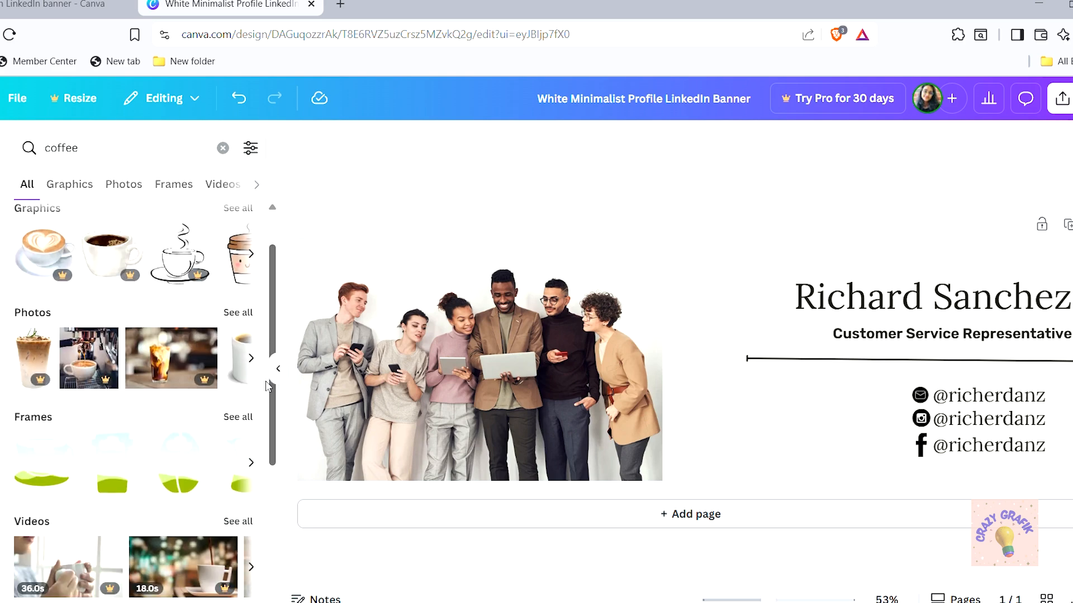
pyautogui.scroll(6, 246, 280)
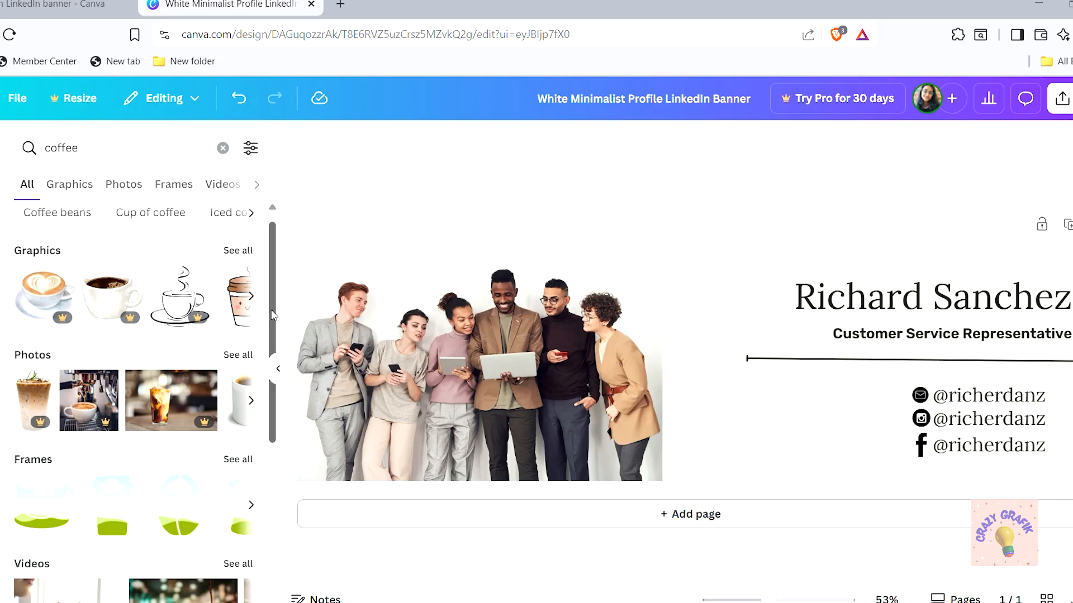
pyautogui.scroll(1, 235, 259)
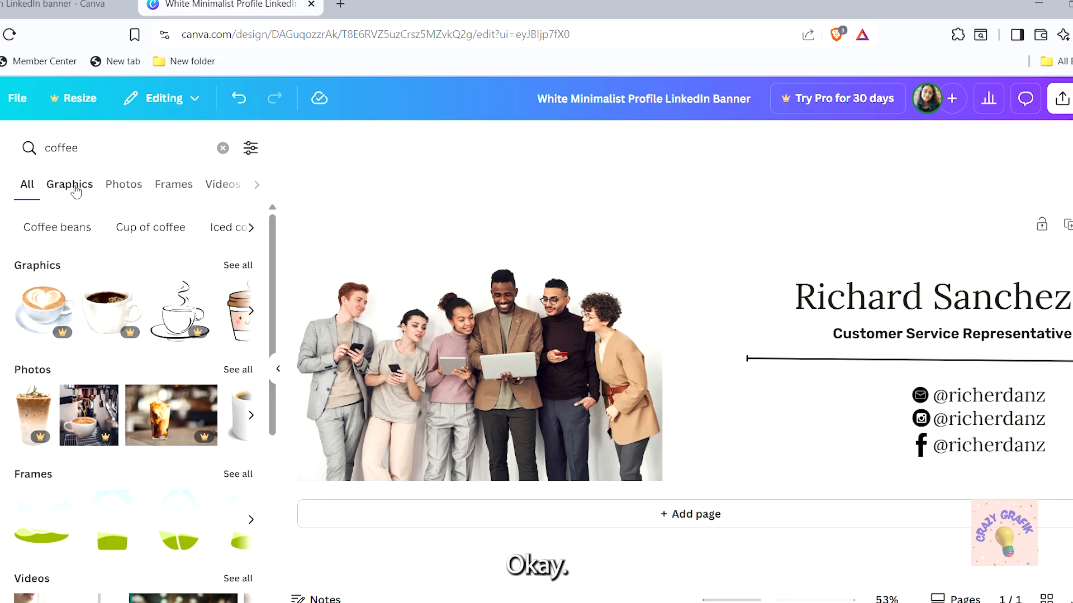
# Filter the coffee results to Photos and browse the mugs, lattes and coffee beans
pyautogui.click(239, 370)
pyautogui.scroll(-2, 243, 576)
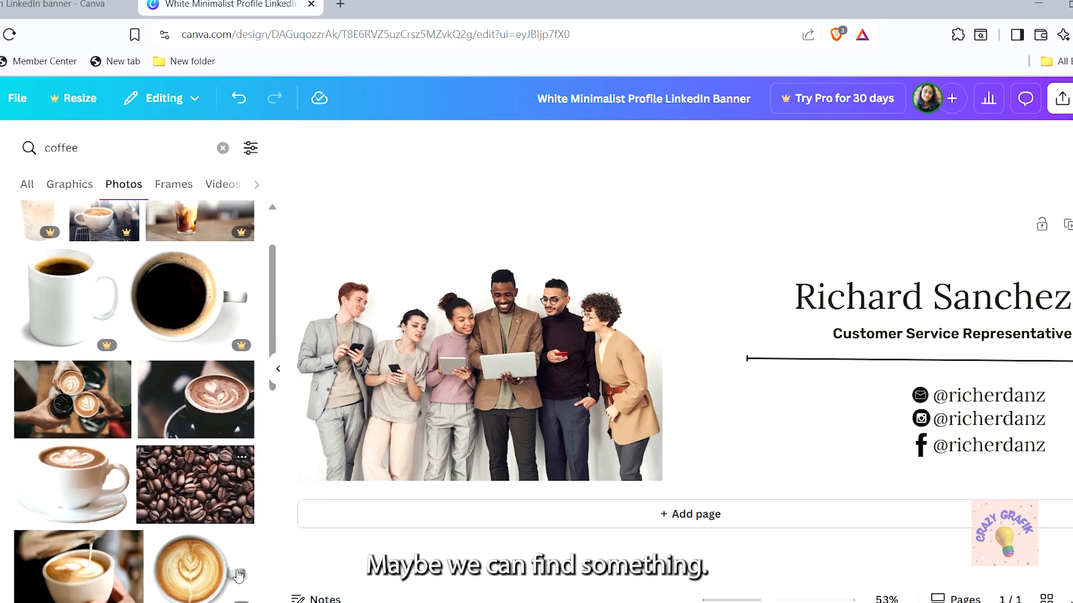
pyautogui.scroll(-6, 243, 576)
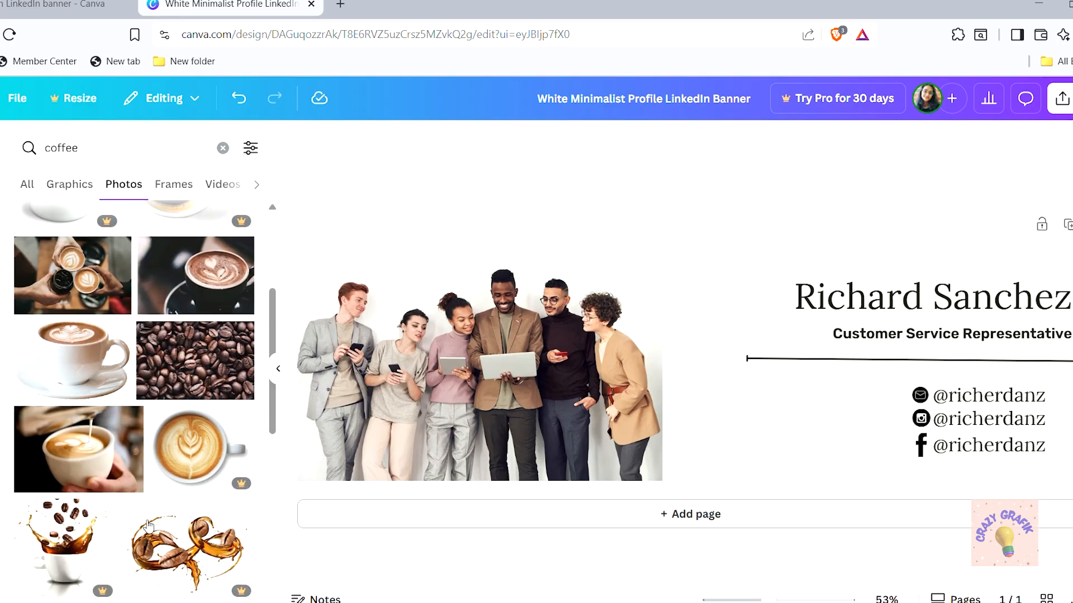
pyautogui.scroll(-8, 142, 525)
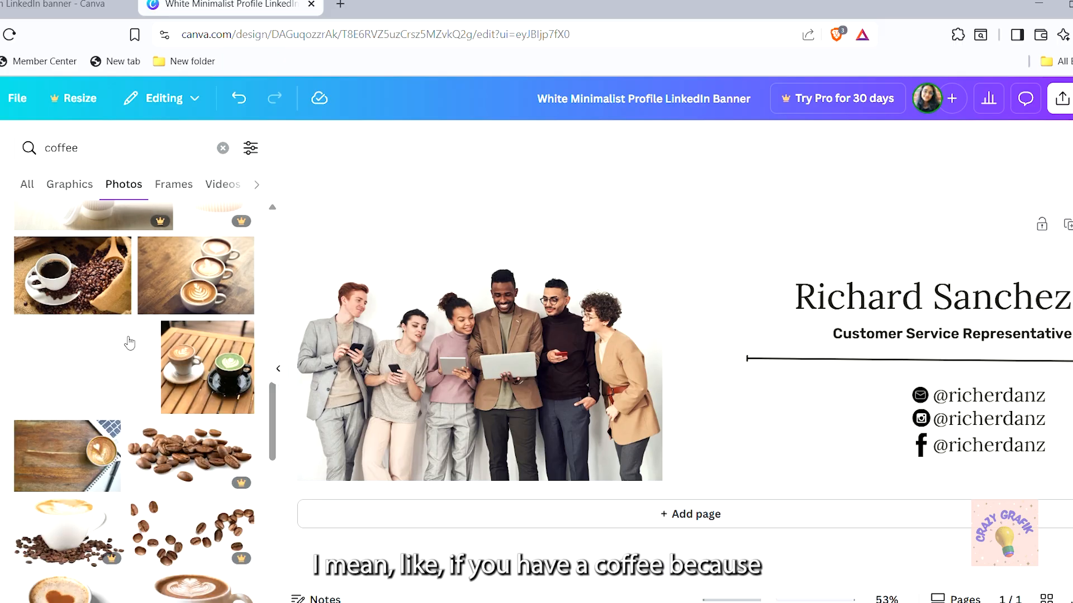
pyautogui.scroll(-1, 130, 343)
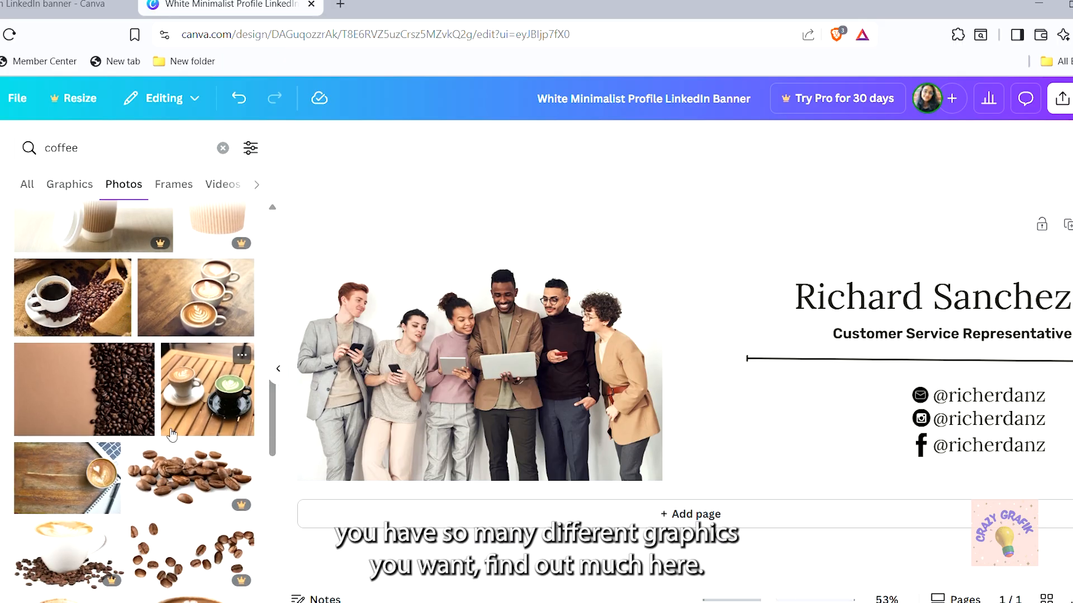
pyautogui.scroll(-2, 245, 407)
pyautogui.scroll(3, 246, 408)
pyautogui.scroll(-1, 218, 430)
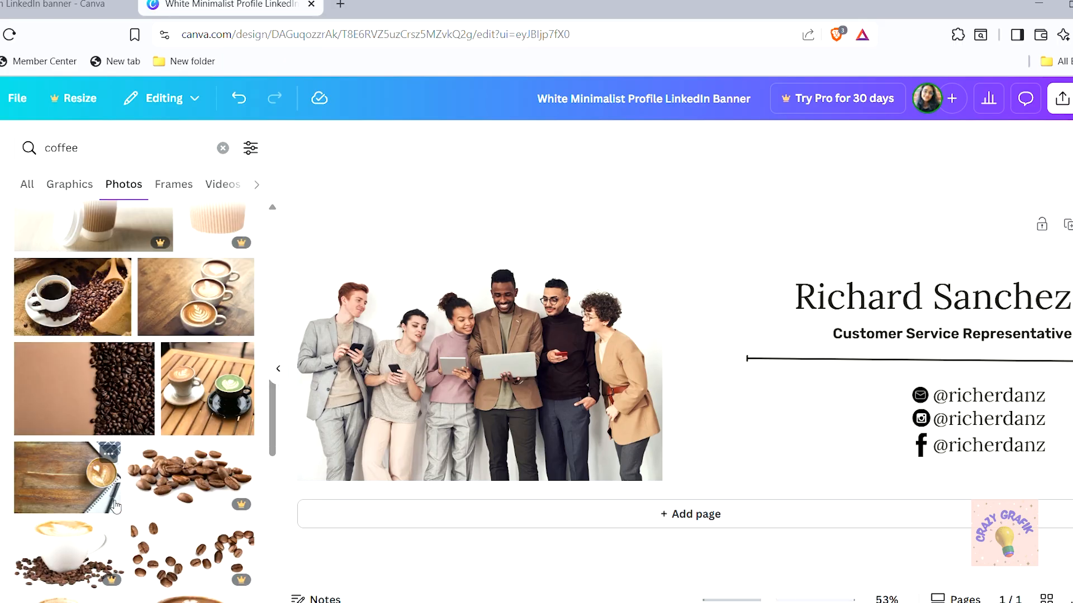
pyautogui.scroll(10, 167, 391)
pyautogui.click(103, 151)
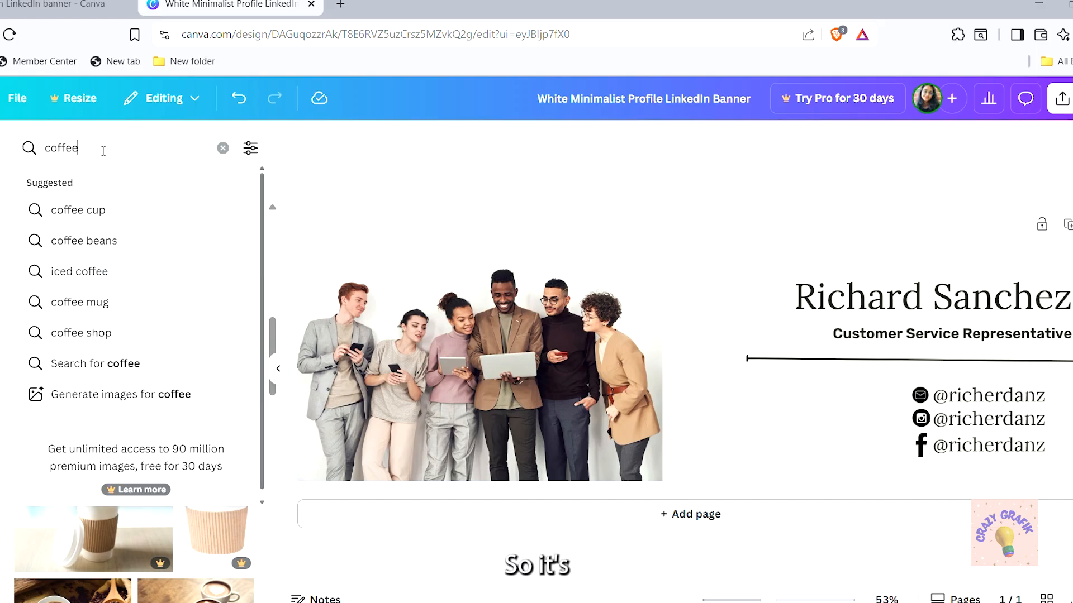
pyautogui.click(103, 127)
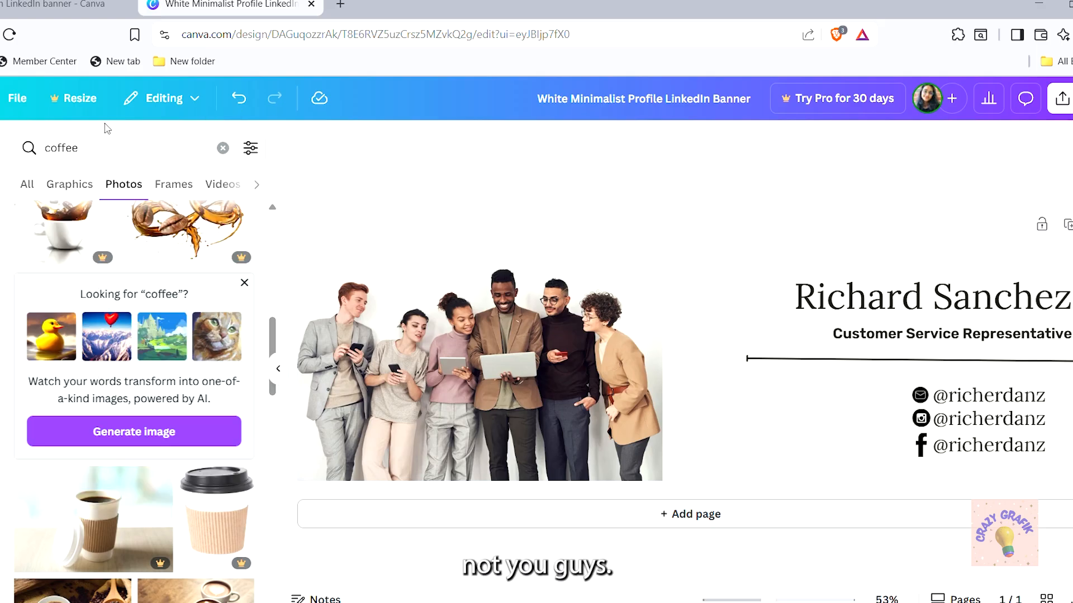
# Switch the coffee results to Graphics and add the plain coffee cup to the banner
pyautogui.click(65, 185)
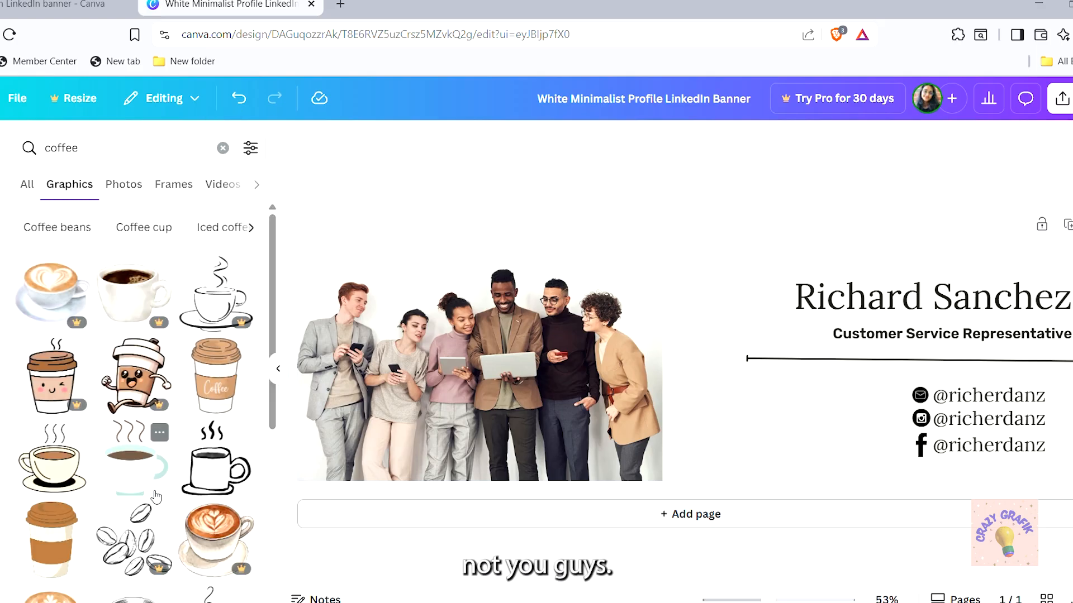
pyautogui.scroll(-1, 155, 496)
pyautogui.scroll(1, 155, 496)
pyautogui.scroll(-3, 155, 496)
pyautogui.scroll(1, 156, 496)
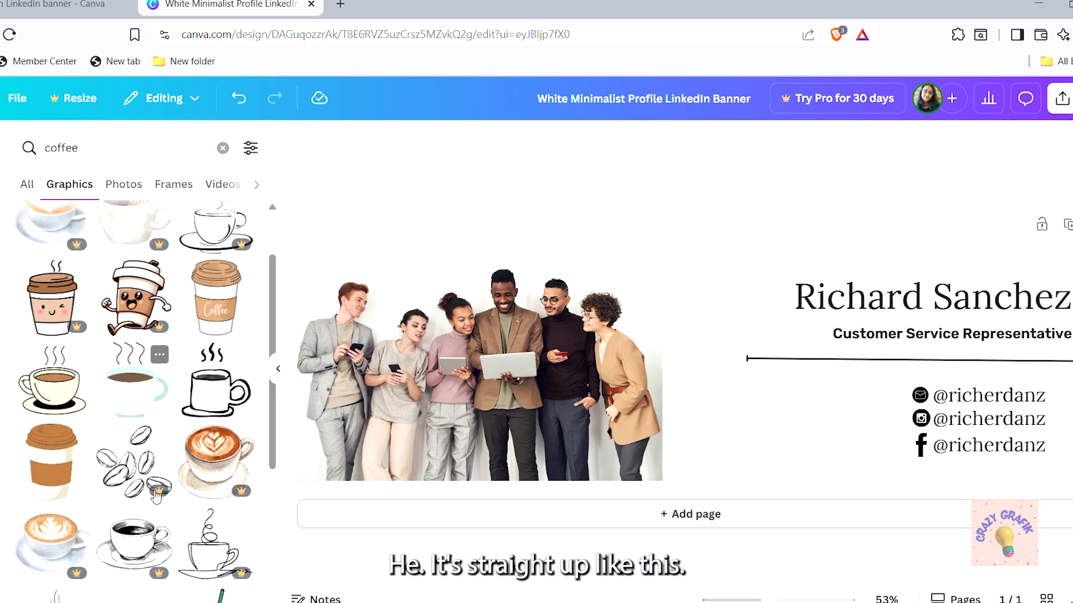
pyautogui.scroll(-1, 156, 497)
pyautogui.scroll(-3, 155, 497)
pyautogui.scroll(1, 157, 497)
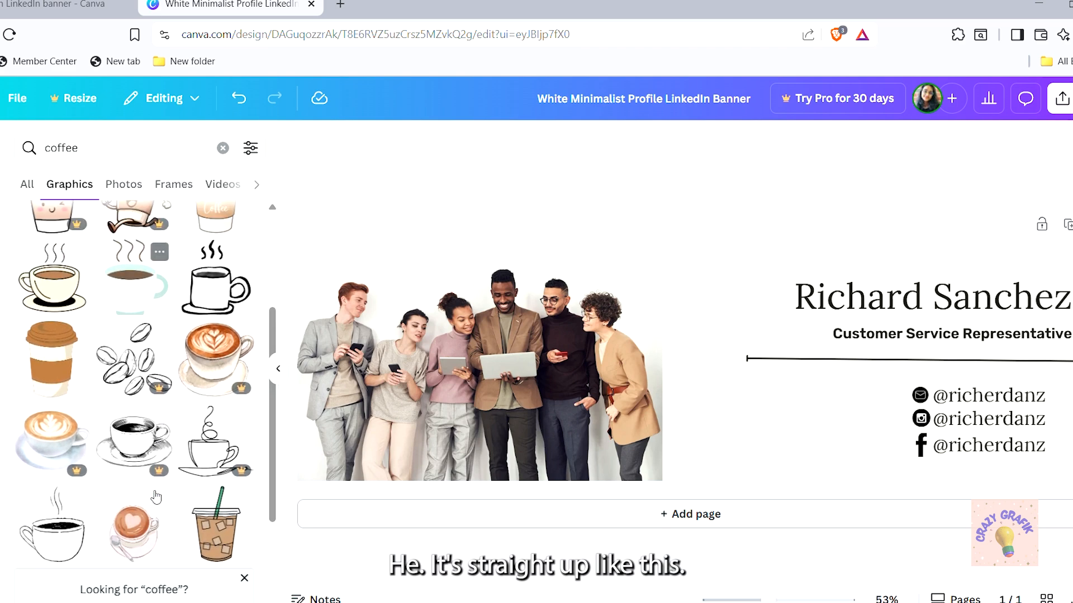
pyautogui.scroll(-3, 156, 497)
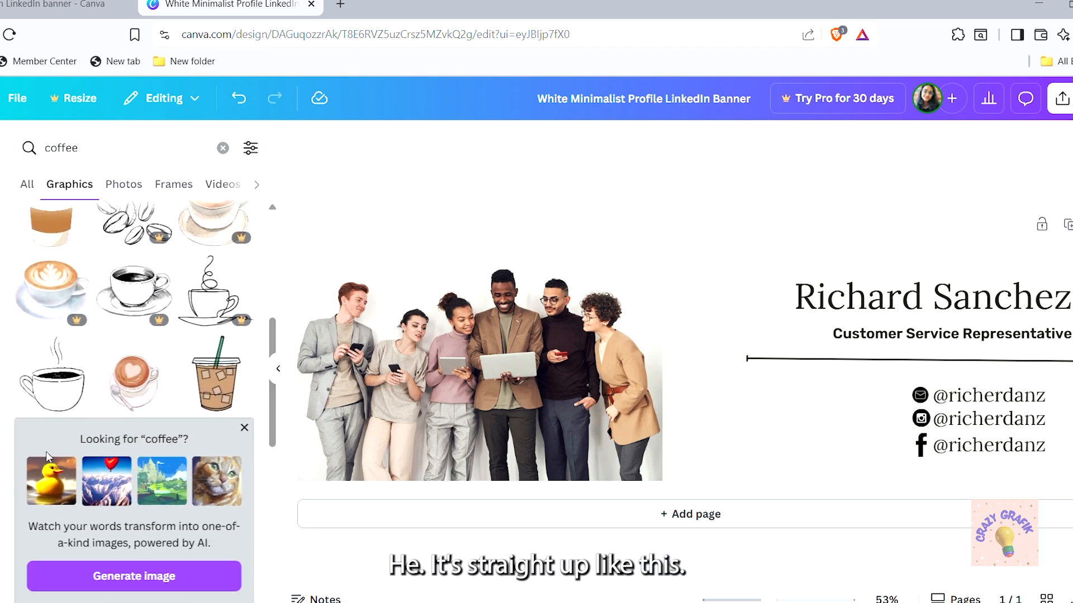
pyautogui.click(40, 388)
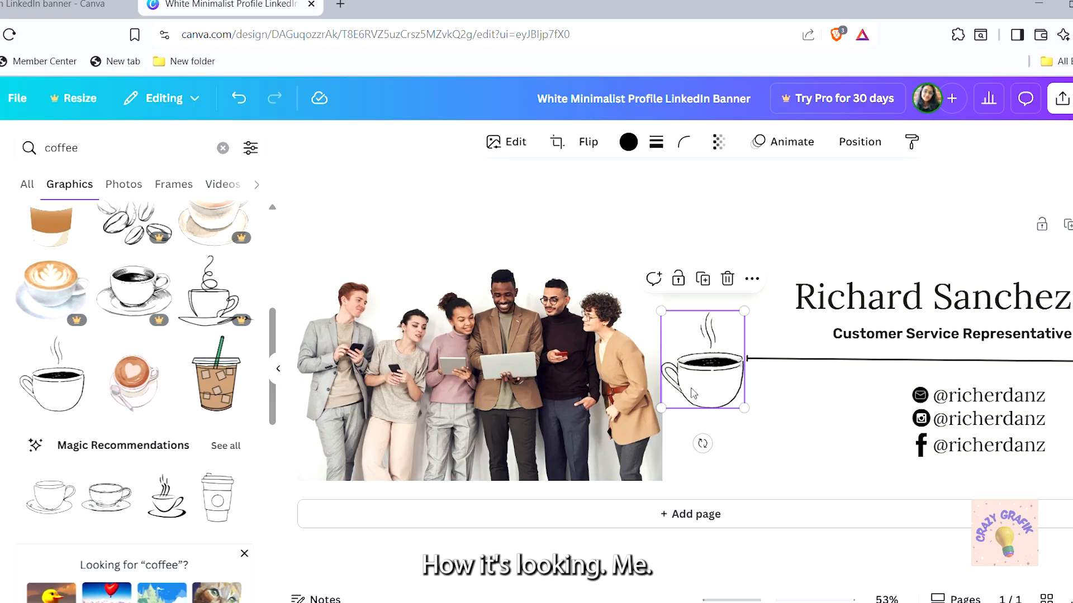
# Shrink the coffee cup and position it just left of the name heading
pyautogui.moveTo(701, 404); pyautogui.dragTo(701, 477)
pyautogui.moveTo(709, 434)
pyautogui.mouseDown()
pyautogui.moveTo(699, 414)
pyautogui.moveTo(702, 442)
pyautogui.moveTo(718, 412)
pyautogui.moveTo(717, 423)
pyautogui.mouseUp()
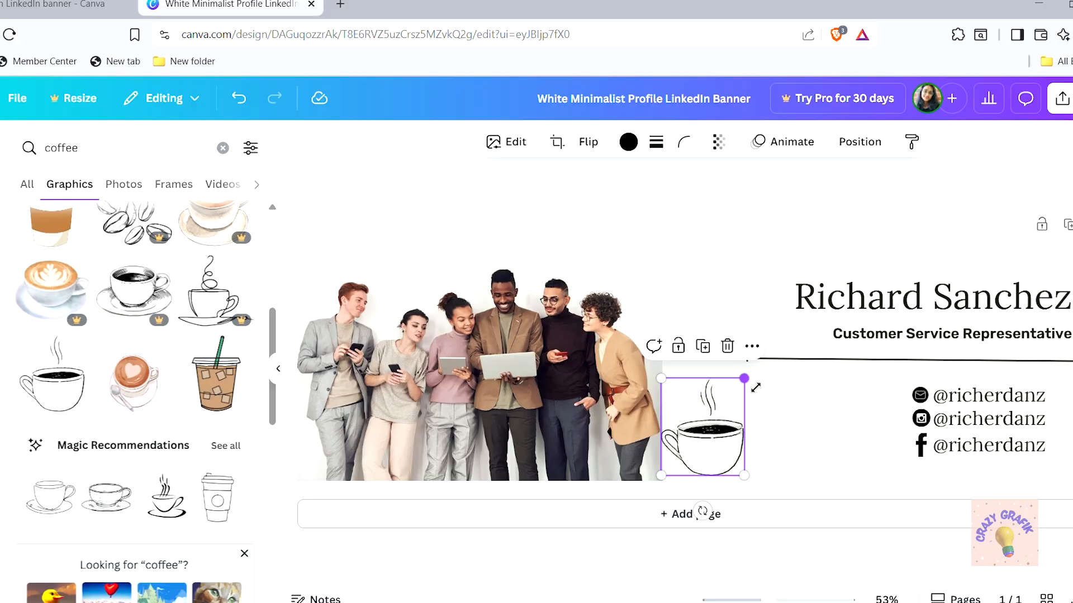
pyautogui.moveTo(744, 379); pyautogui.dragTo(697, 434)
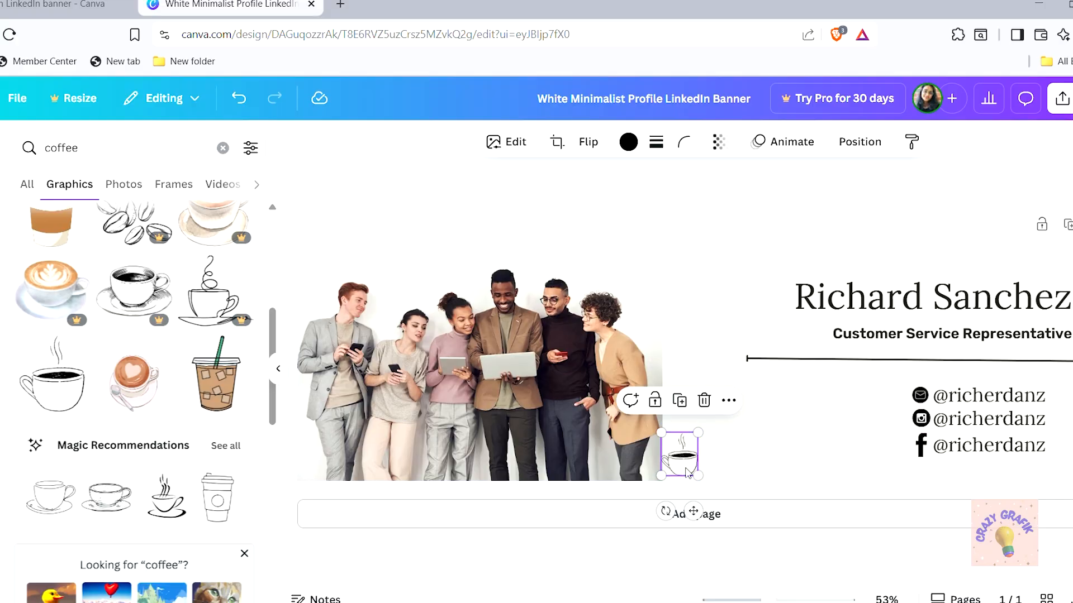
pyautogui.moveTo(691, 475); pyautogui.dragTo(781, 342)
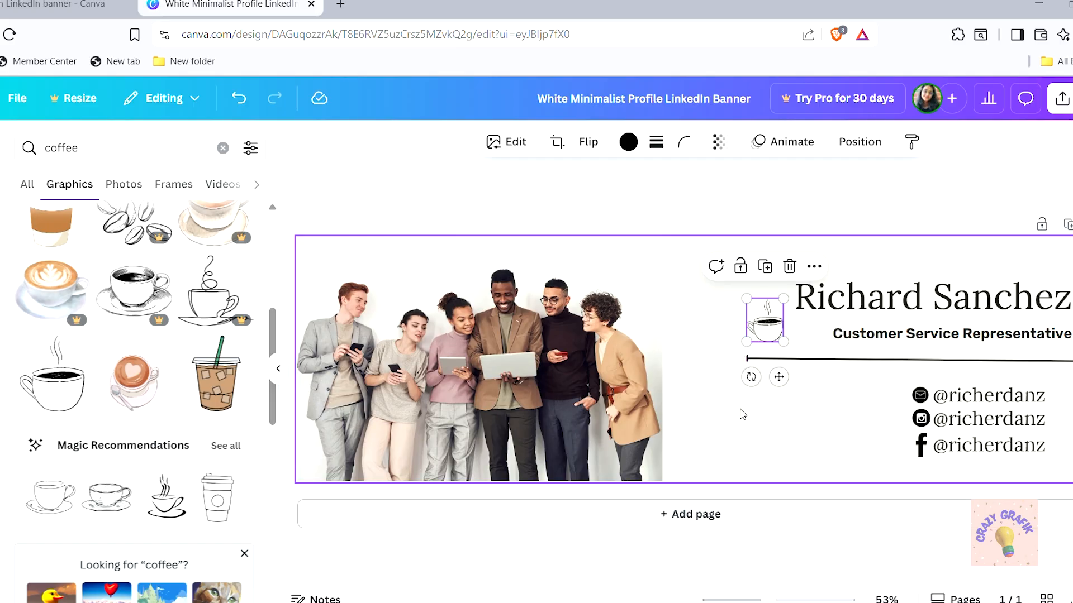
pyautogui.click(737, 427)
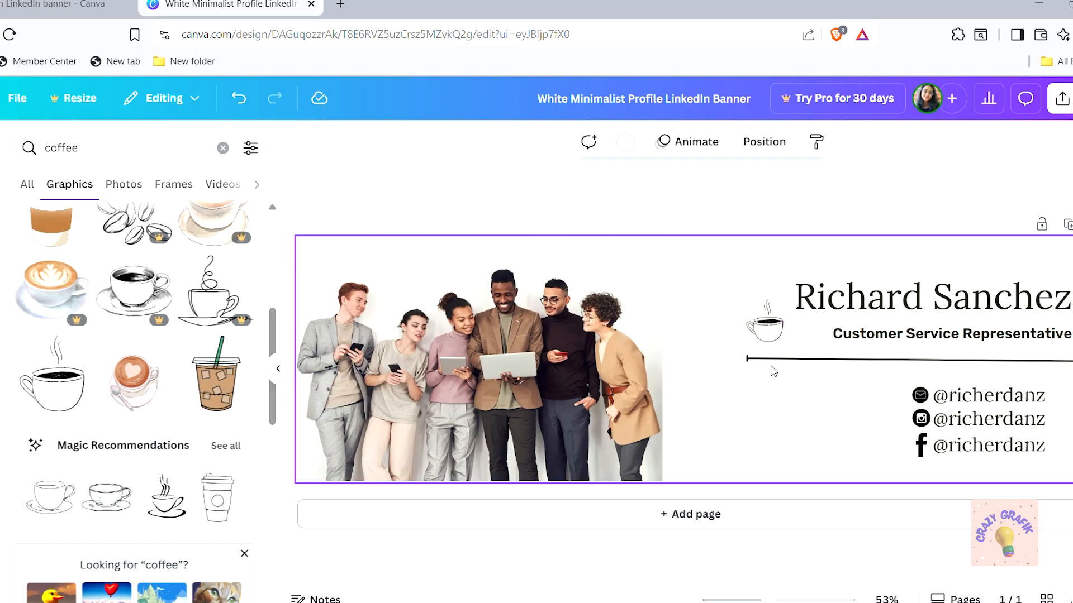
pyautogui.click(767, 334)
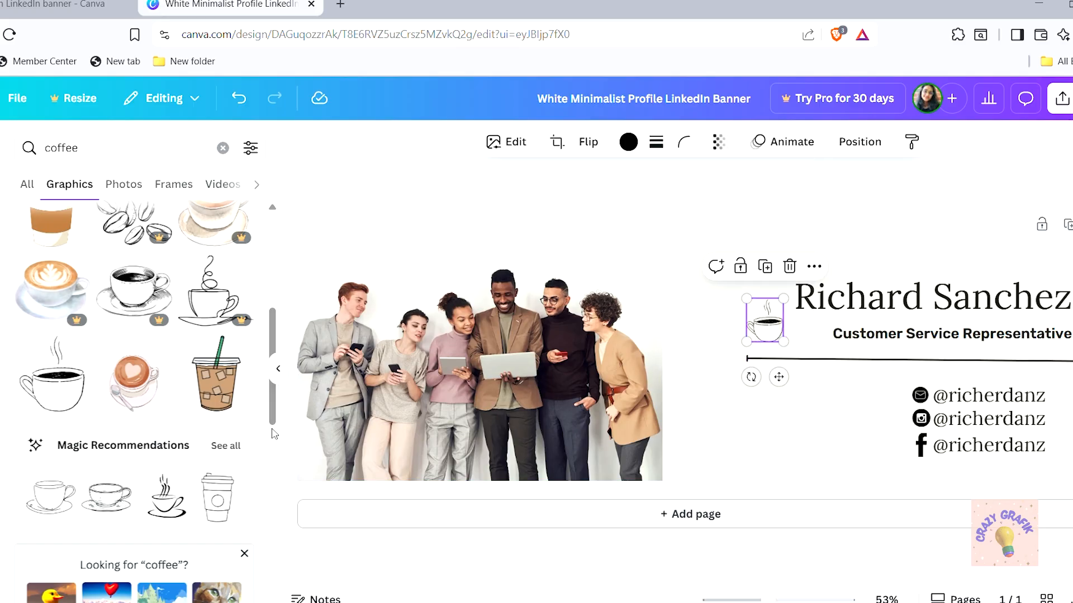
pyautogui.moveTo(273, 413); pyautogui.dragTo(272, 455)
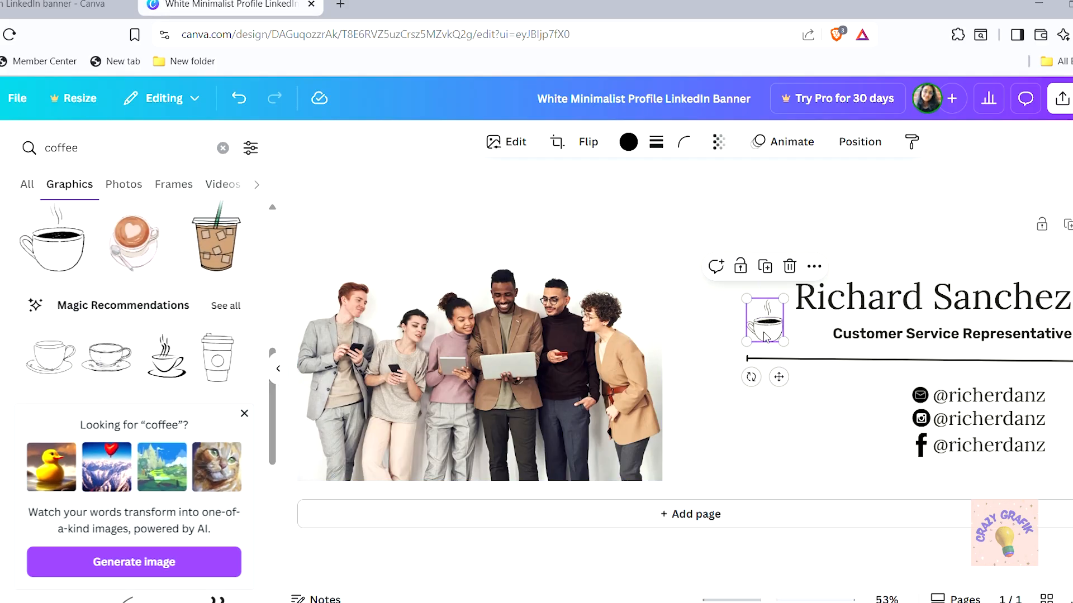
pyautogui.moveTo(764, 336); pyautogui.dragTo(760, 339)
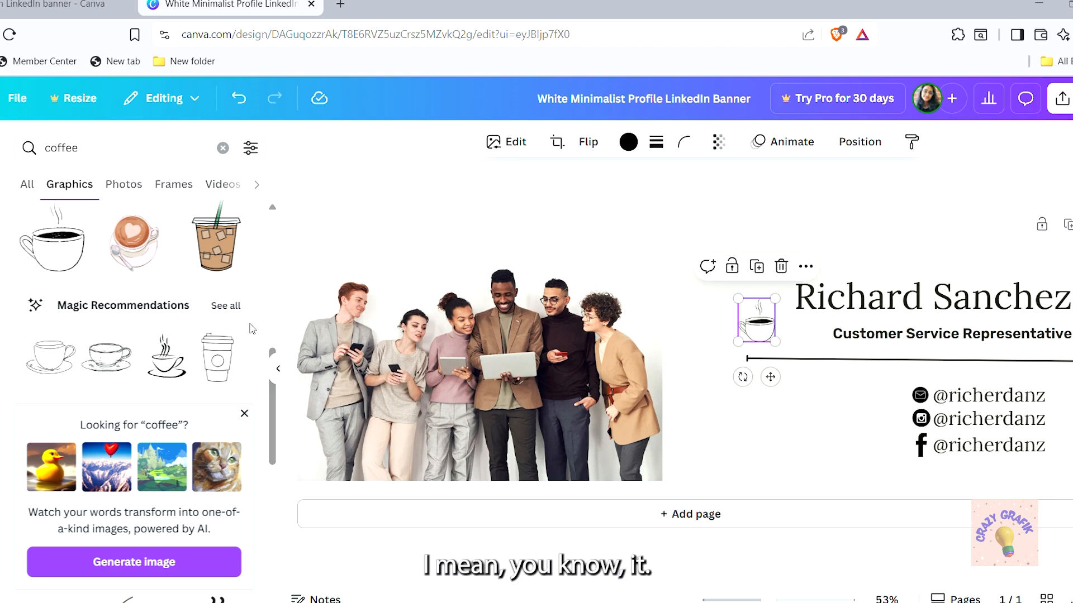
# Add the line-art steaming cup from Magic Recommendations and delete the earlier small cup
pyautogui.click(224, 305)
pyautogui.scroll(-1, 181, 445)
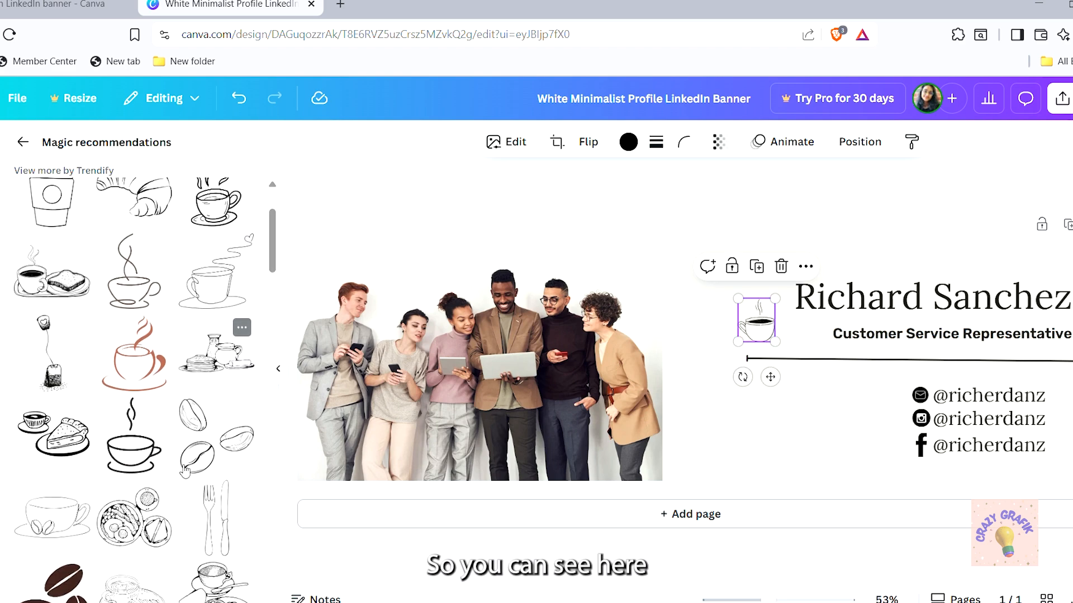
pyautogui.click(148, 375)
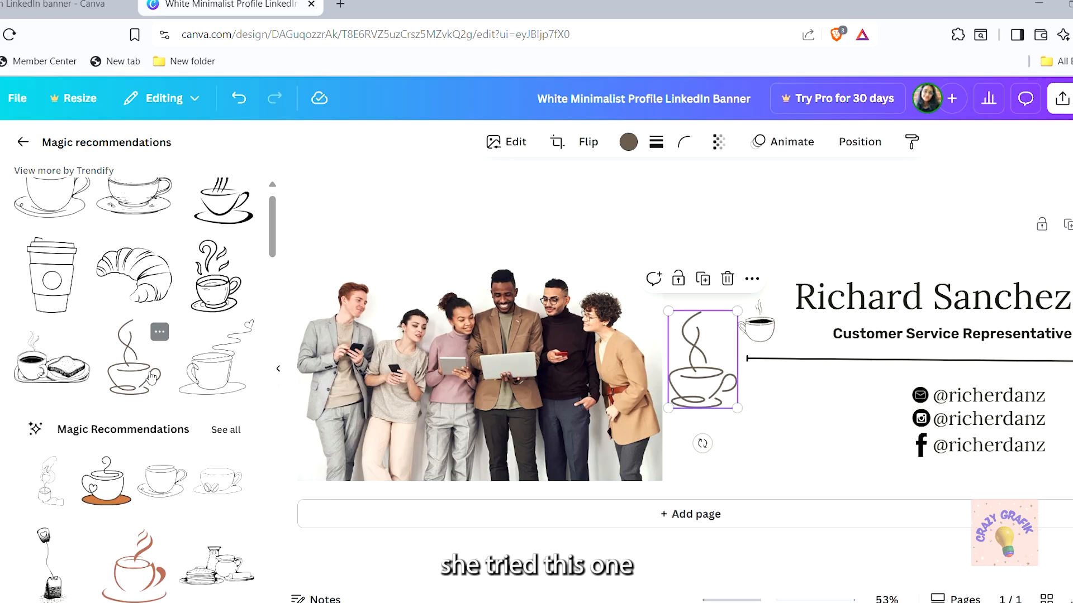
pyautogui.moveTo(705, 391); pyautogui.dragTo(702, 459)
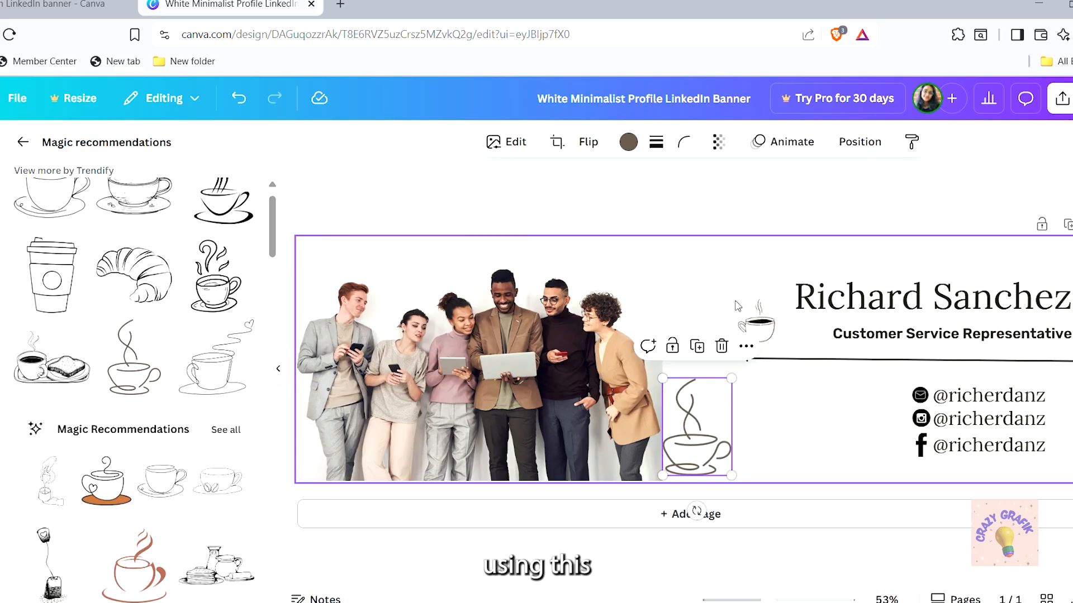
pyautogui.click(757, 325)
pyautogui.press('Delete')
# Make the line-art cup black and shrink it to 81 by 114
pyautogui.click(695, 425)
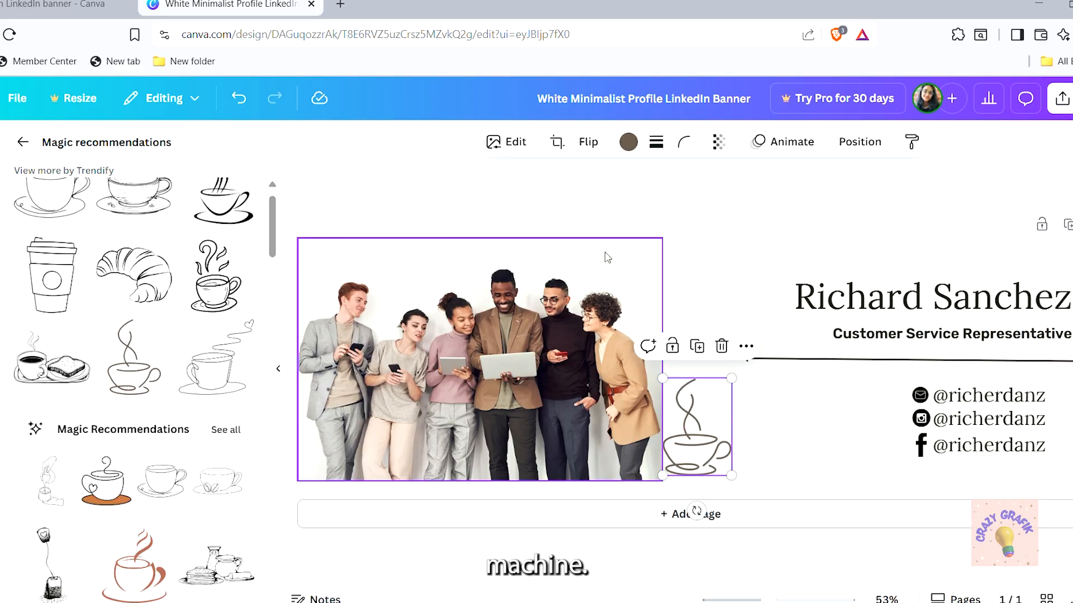
pyautogui.click(628, 141)
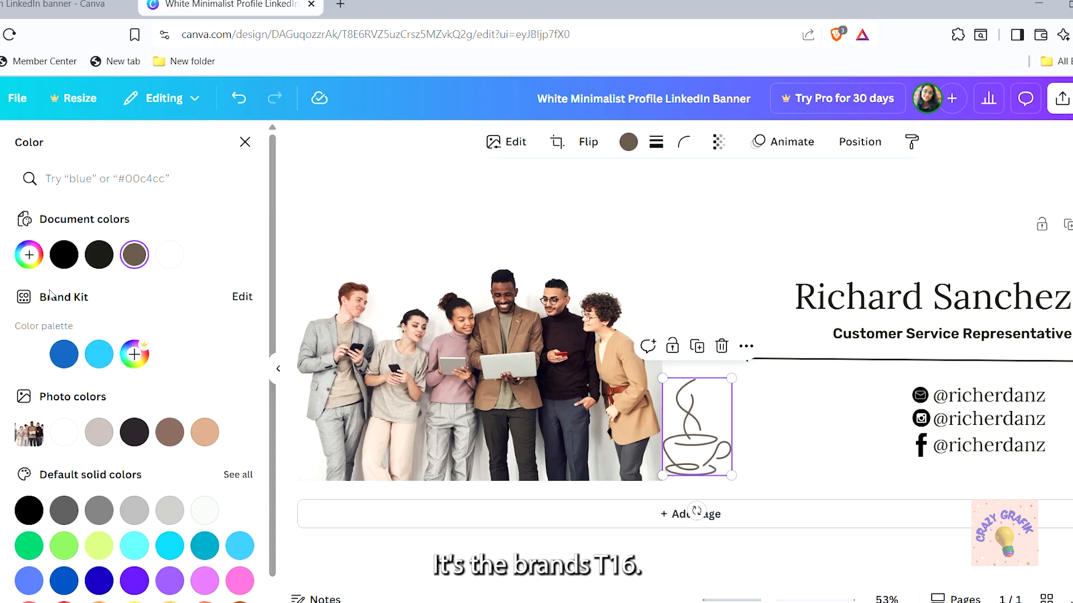
pyautogui.click(65, 255)
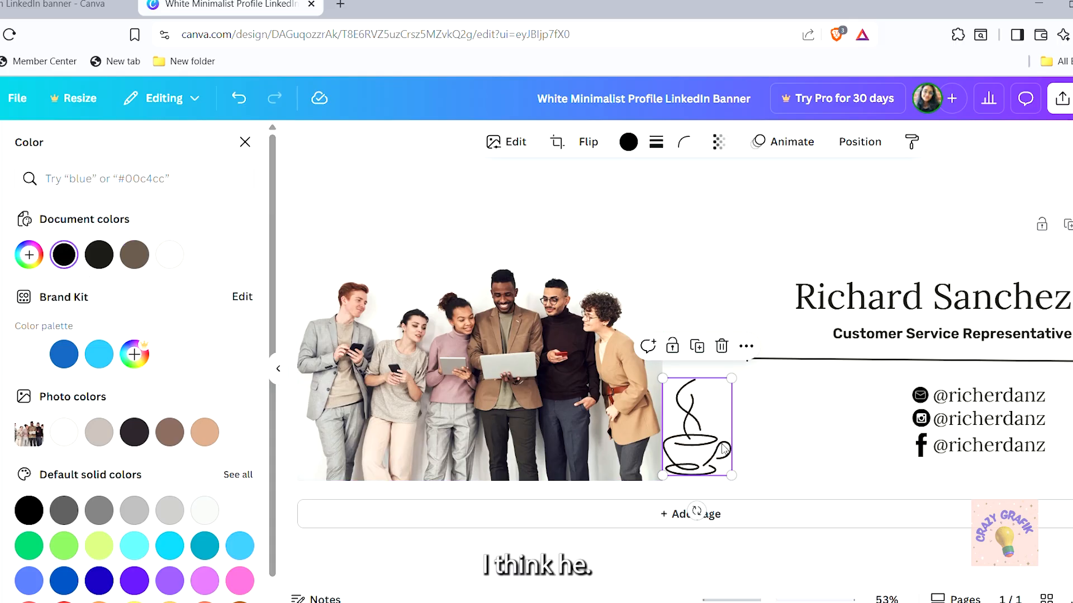
pyautogui.click(780, 450)
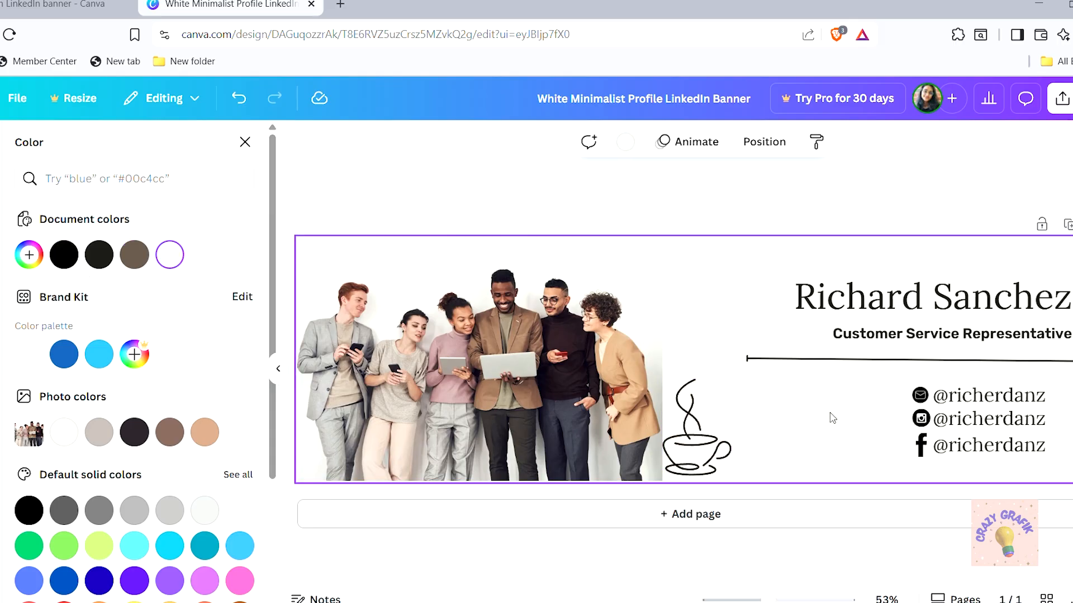
pyautogui.click(702, 452)
pyautogui.click(736, 378)
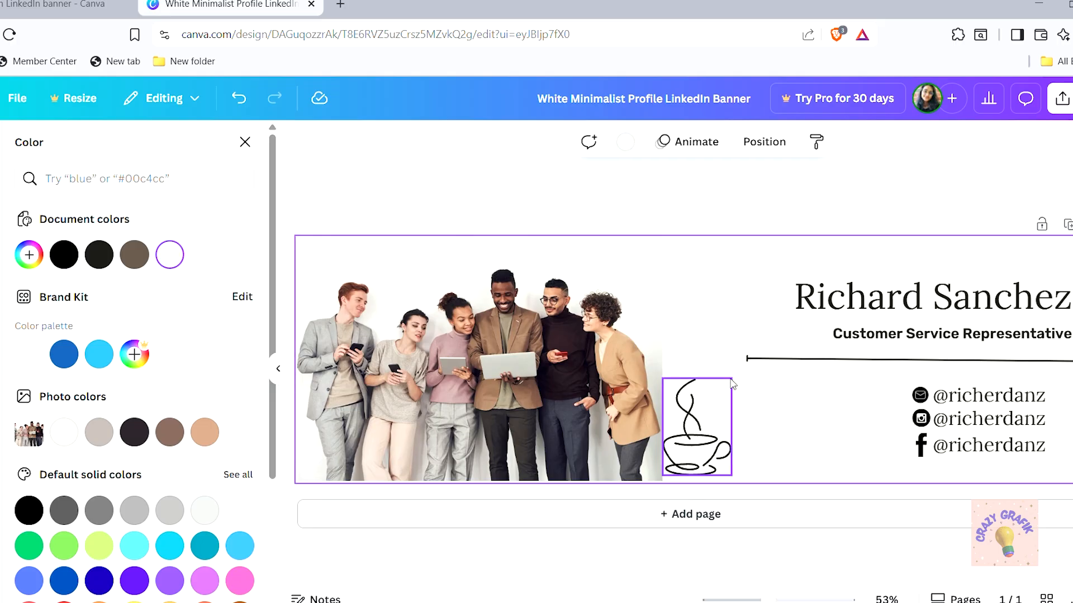
pyautogui.click(704, 429)
pyautogui.moveTo(732, 379); pyautogui.dragTo(646, 262)
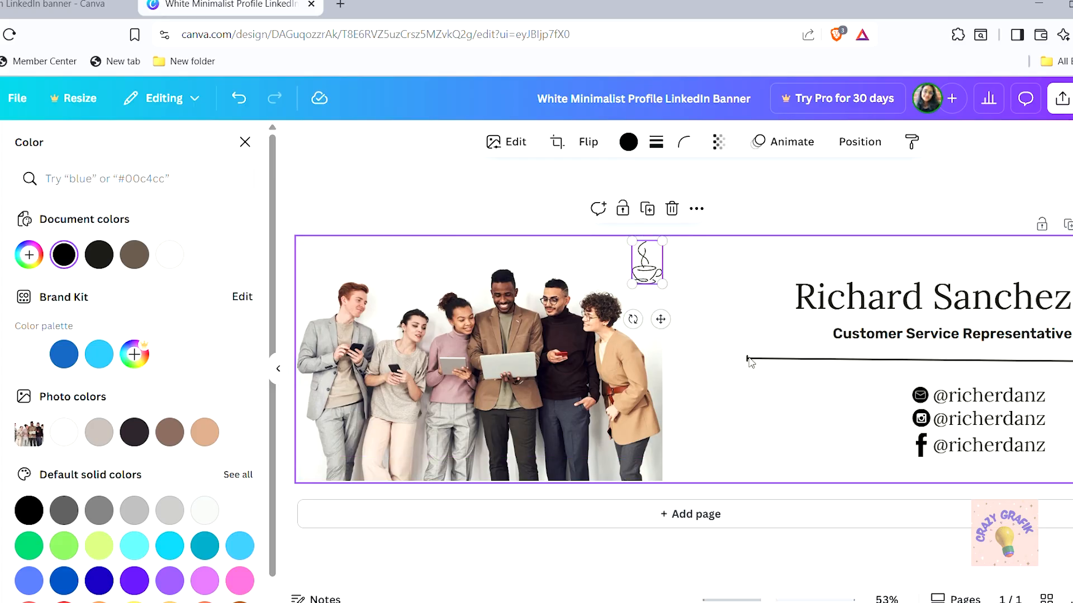
# Deselect everything to preview the cup above the photo's top-right corner
pyautogui.click(749, 361)
pyautogui.click(756, 305)
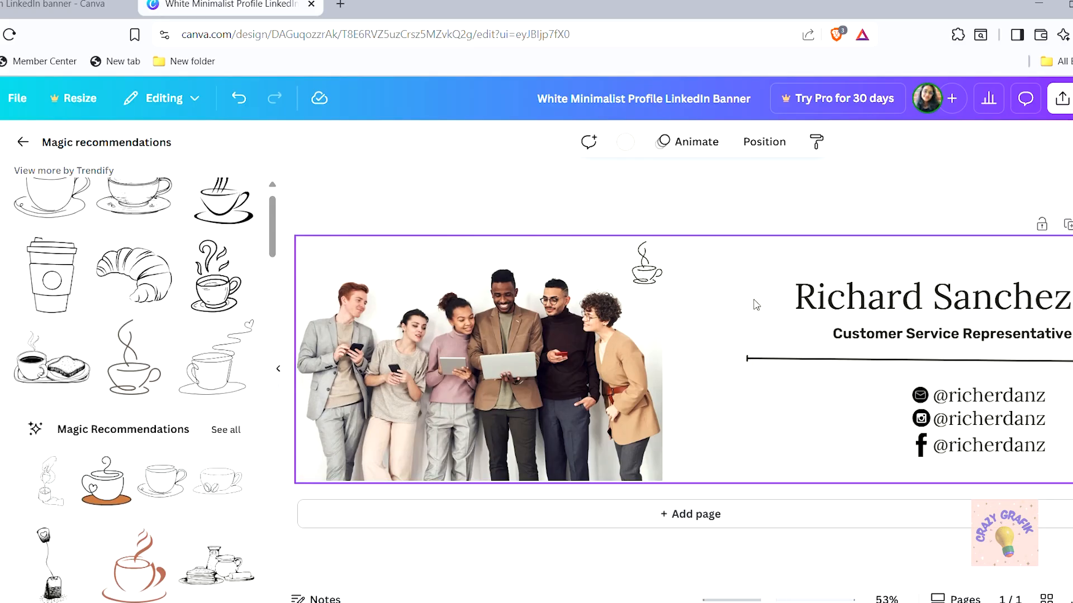
pyautogui.click(944, 172)
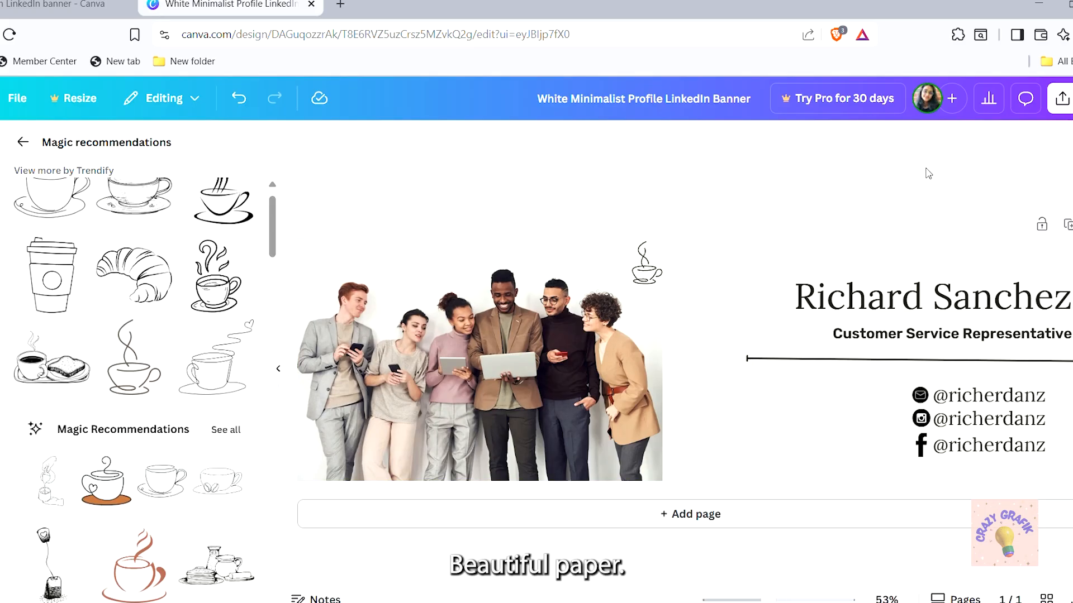
pyautogui.click(23, 143)
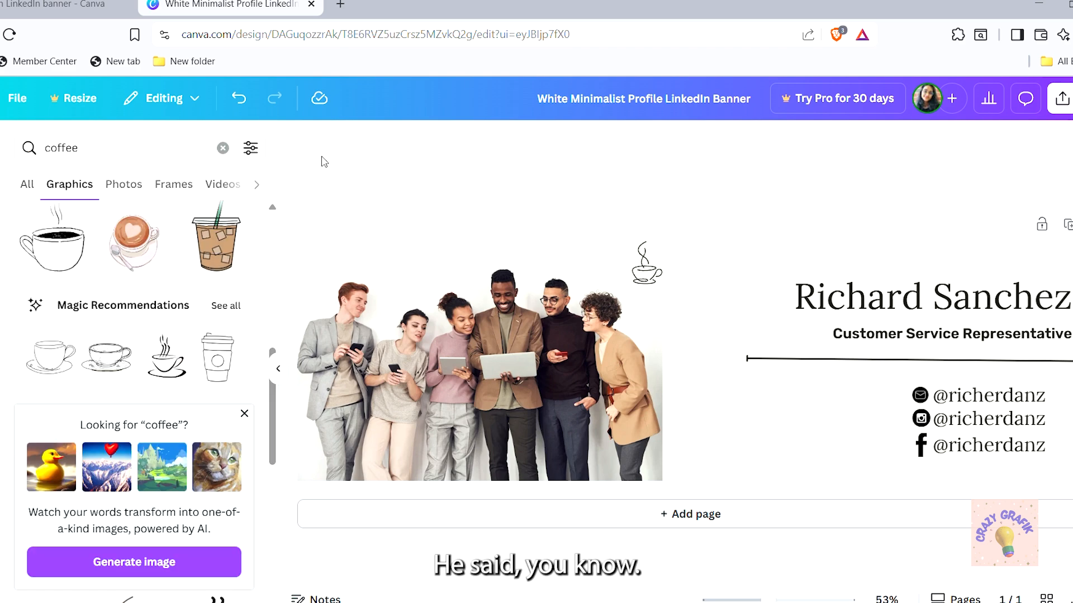
# Switch to the Design tab and collapse the side panel to enlarge the banner view
pyautogui.click(1, 145)
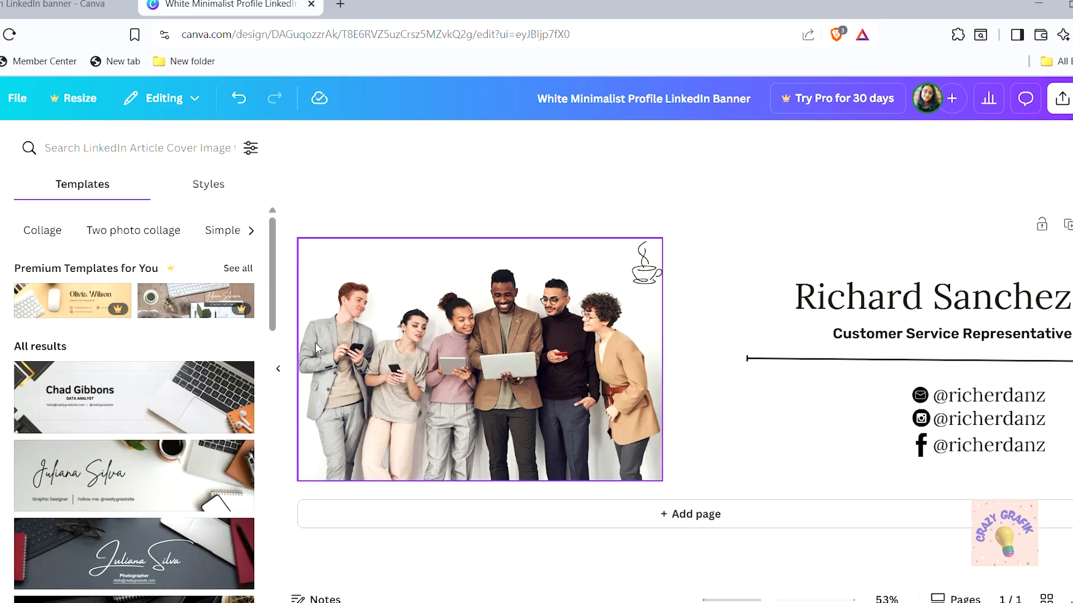
pyautogui.click(278, 369)
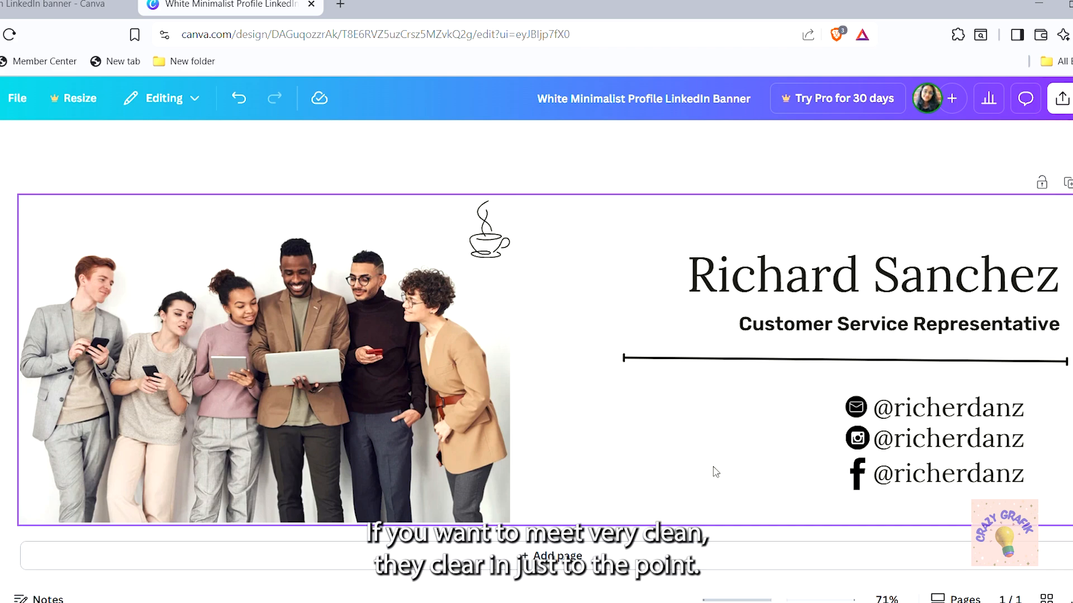
# Keep Share access limited to only you and set the download file type to PNG
pyautogui.click(1062, 98)
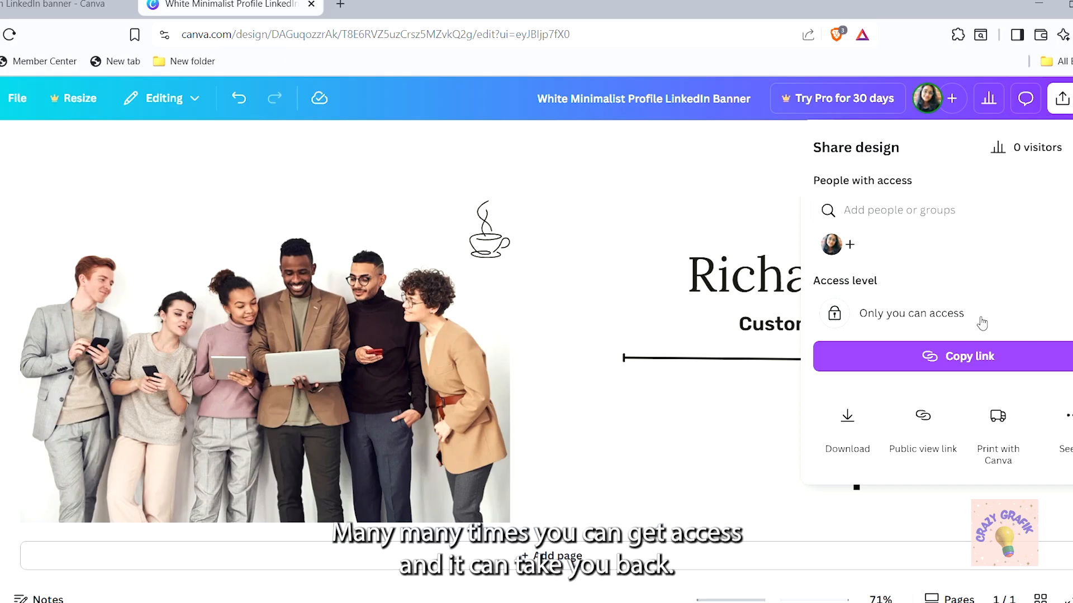
pyautogui.click(844, 314)
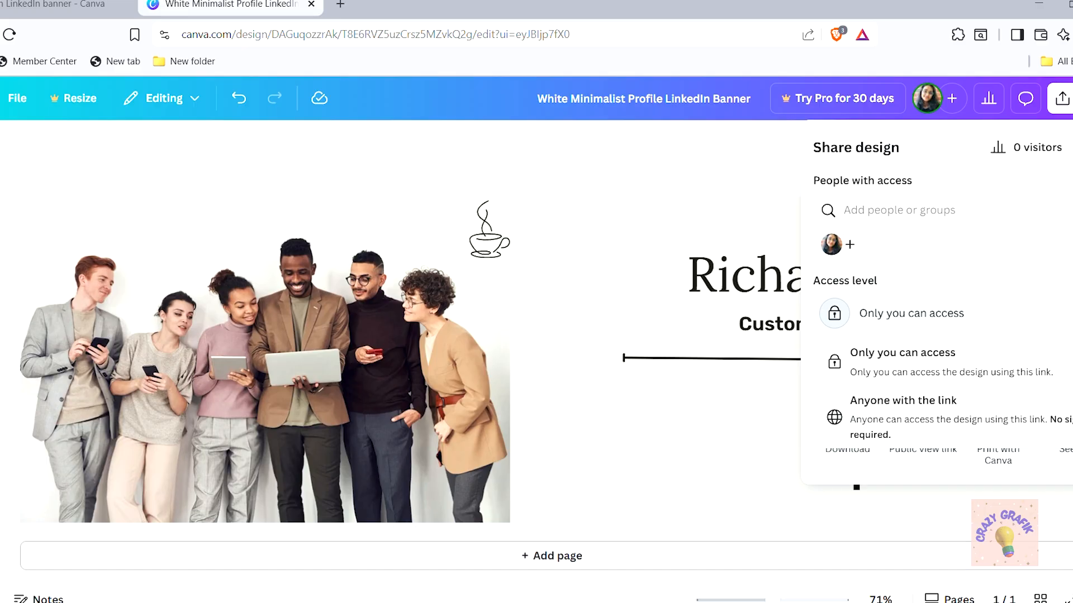
pyautogui.click(842, 353)
pyautogui.click(857, 419)
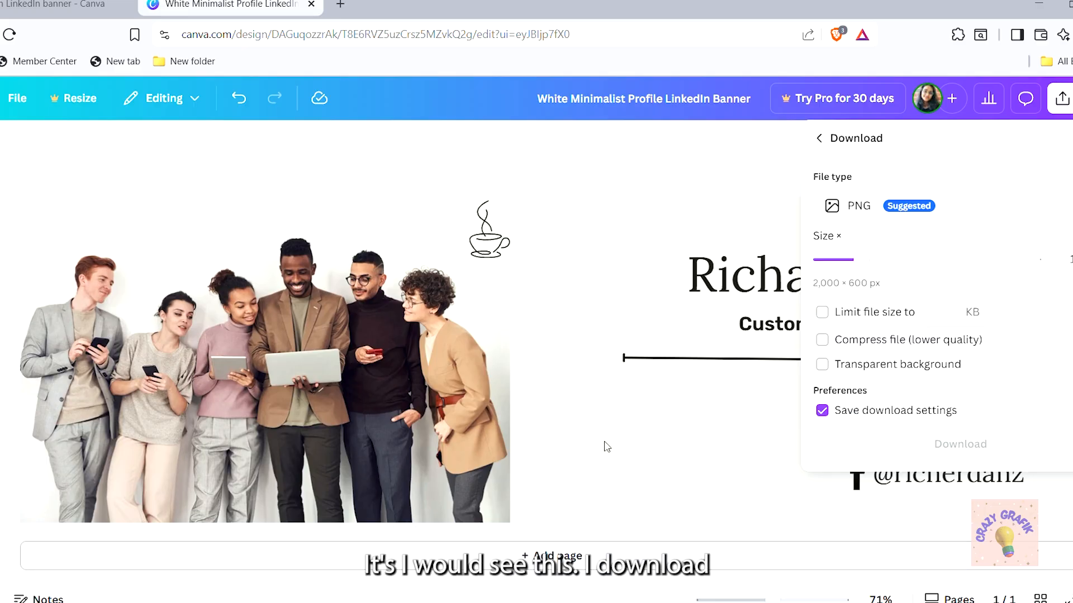
pyautogui.click(1032, 206)
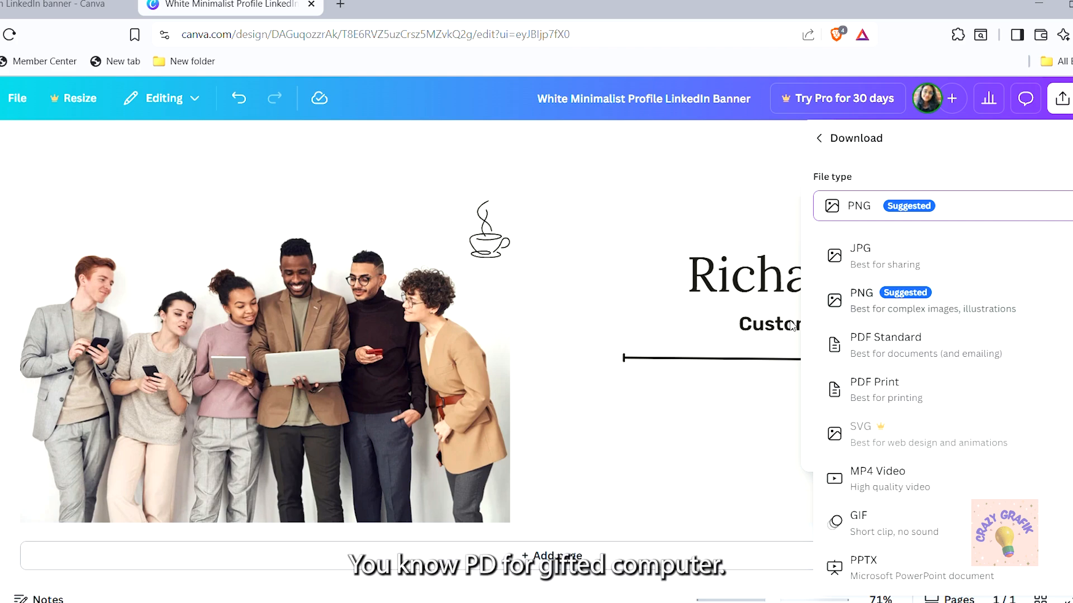
pyautogui.click(845, 311)
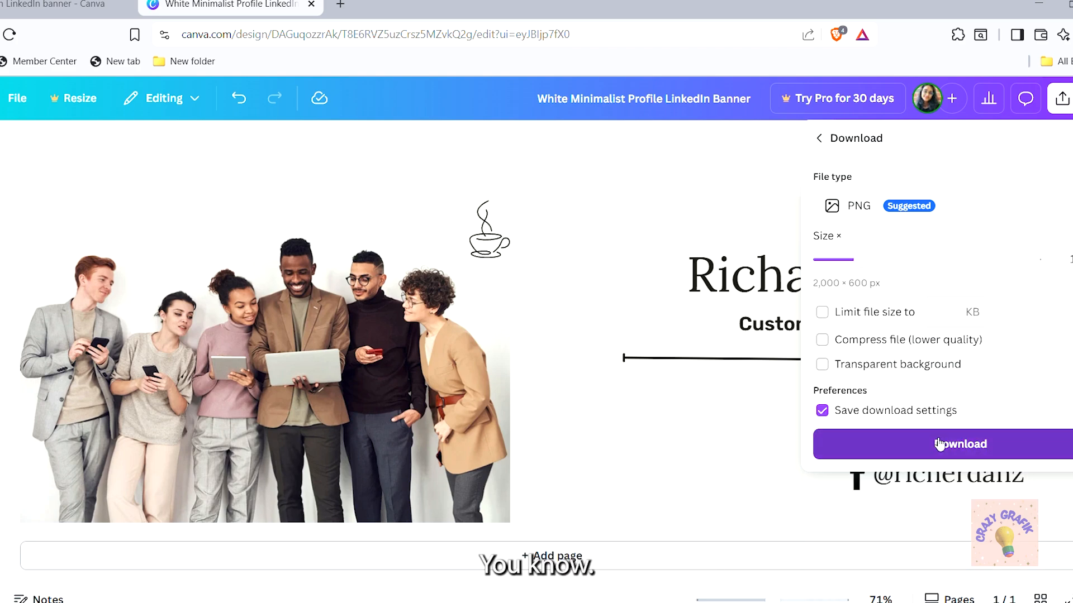
# Download the 2,000 × 600 px banner as a PNG and close the completed notice
pyautogui.click(937, 441)
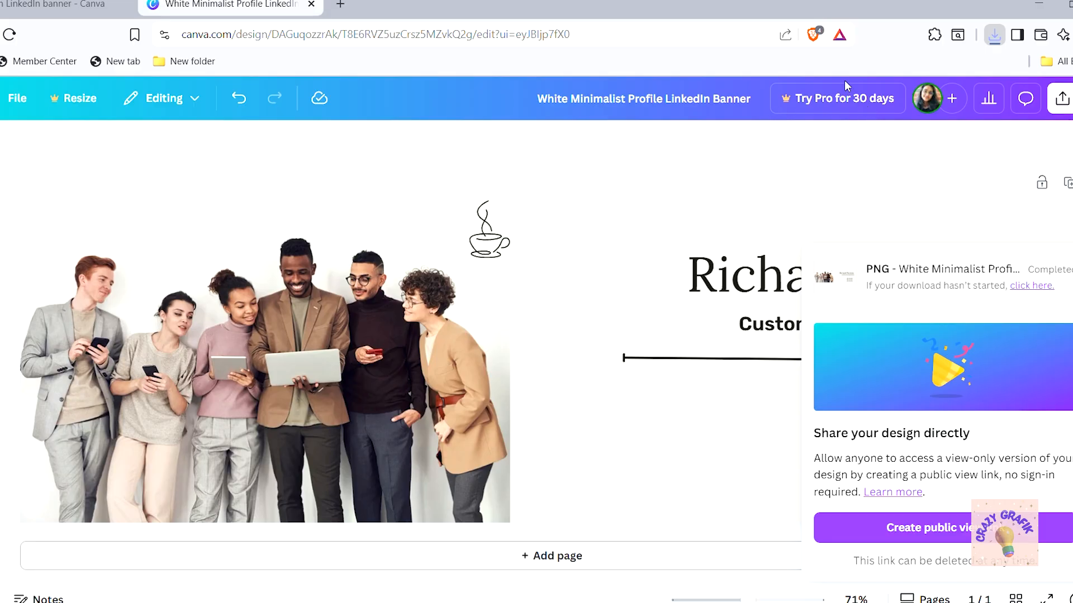
pyautogui.click(669, 100)
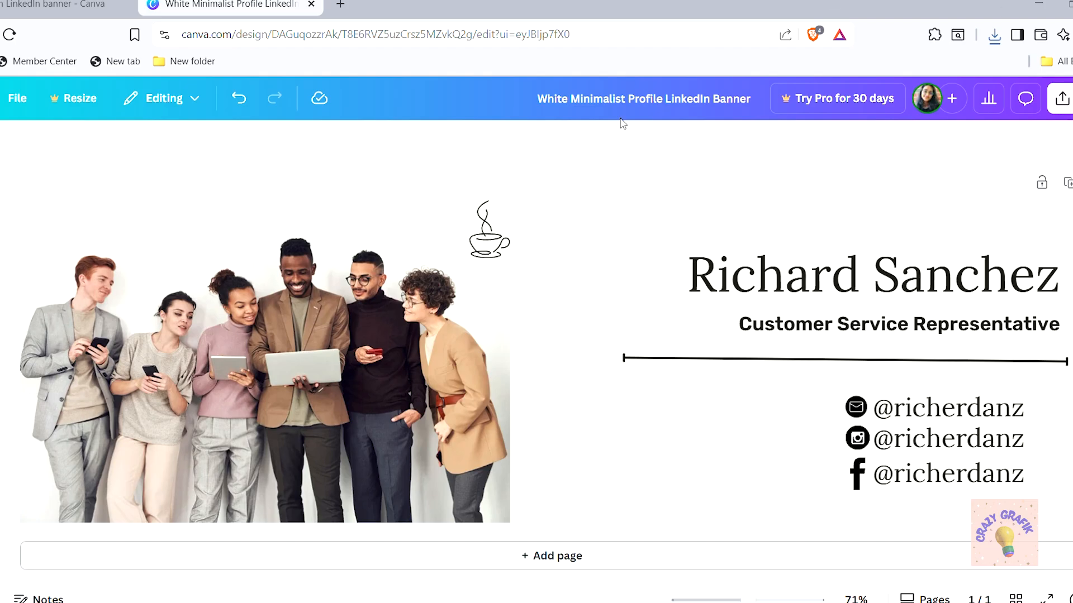